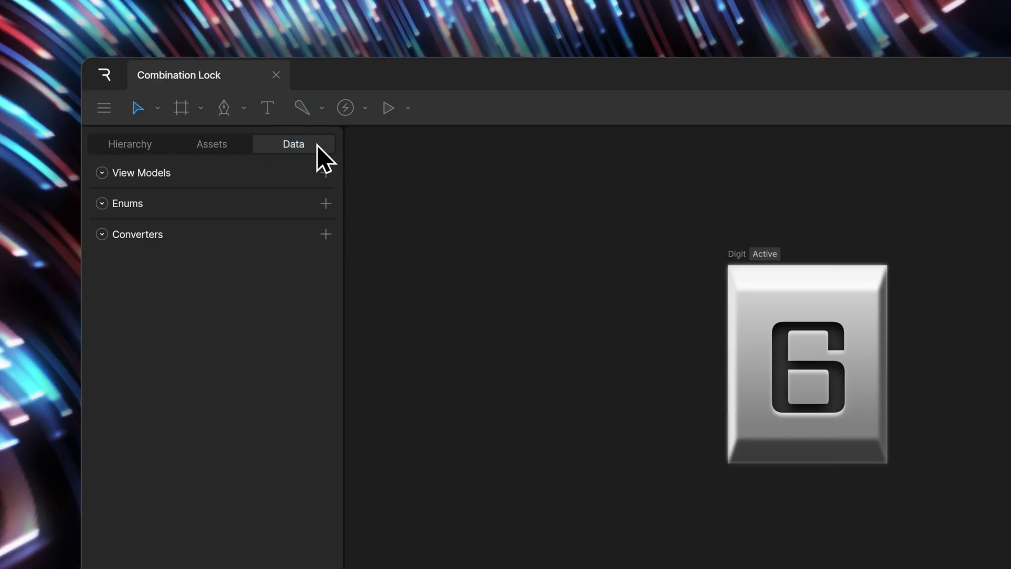
- Add a new view model and name it Digit
left_click(326, 172)
left_click(206, 203)
double_click(206, 204)
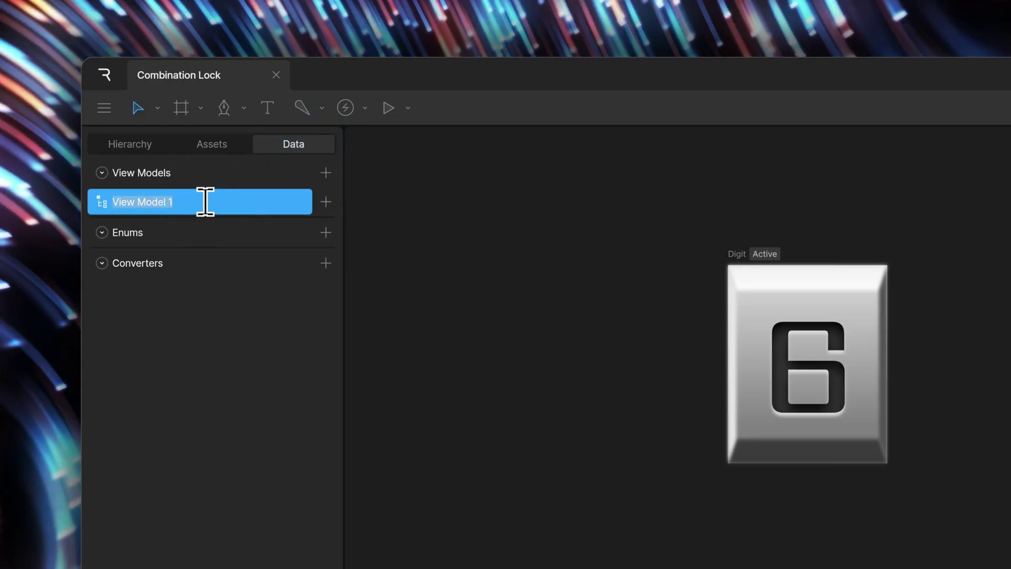
type("Digit")
key("Return")
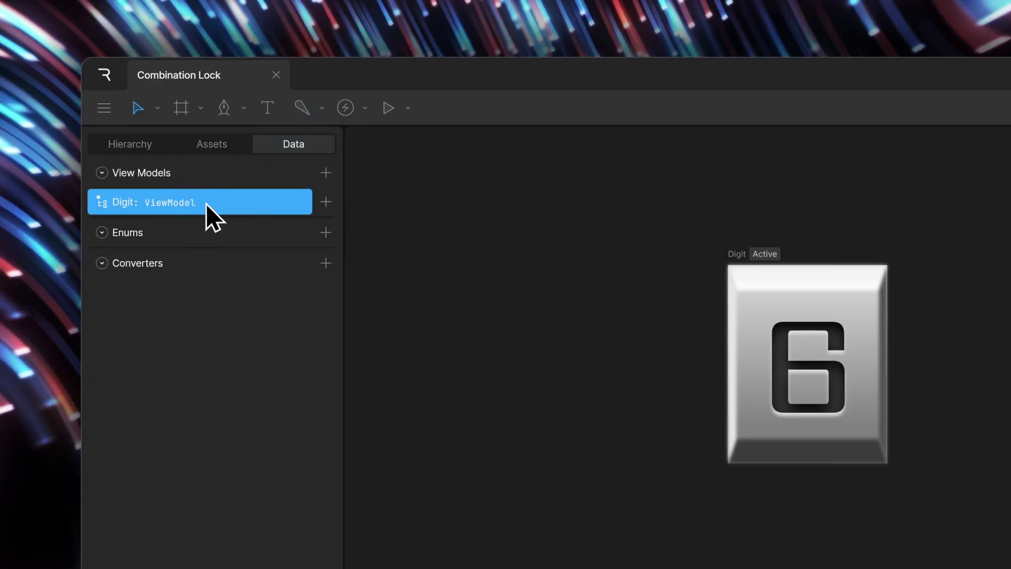
- Give Digit a Number property named number
left_click(326, 202)
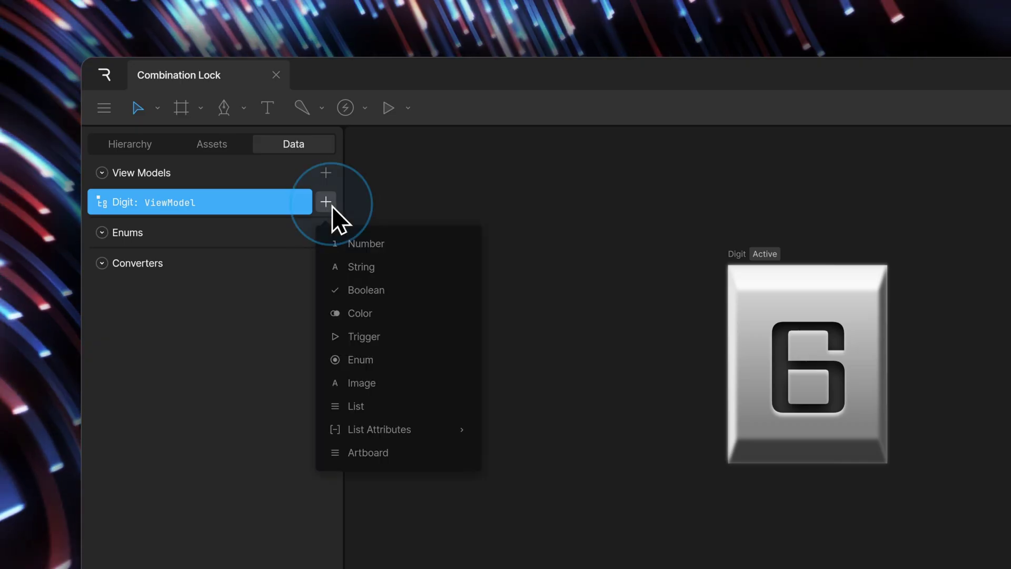
left_click(335, 241)
double_click(193, 230)
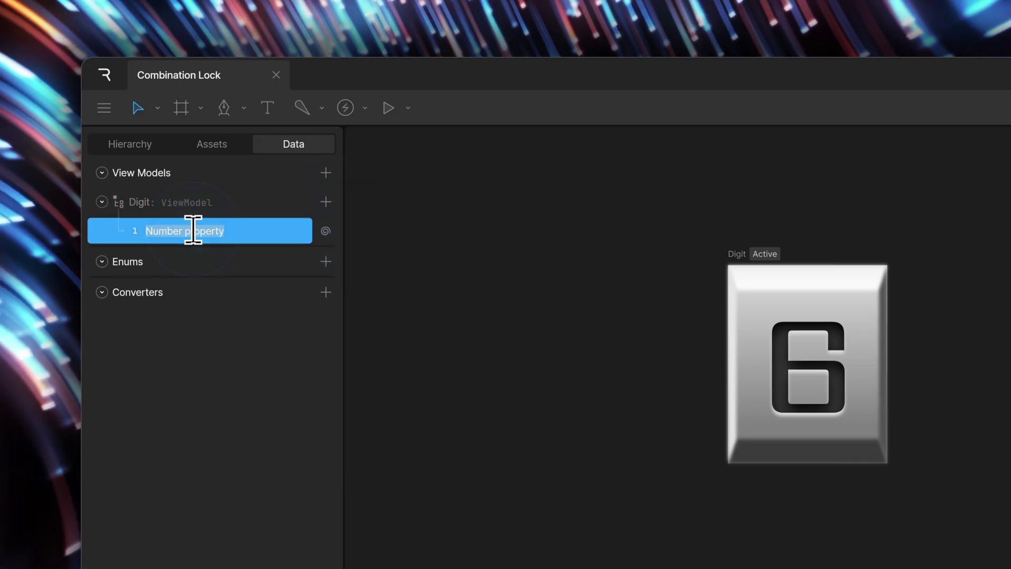
type("number")
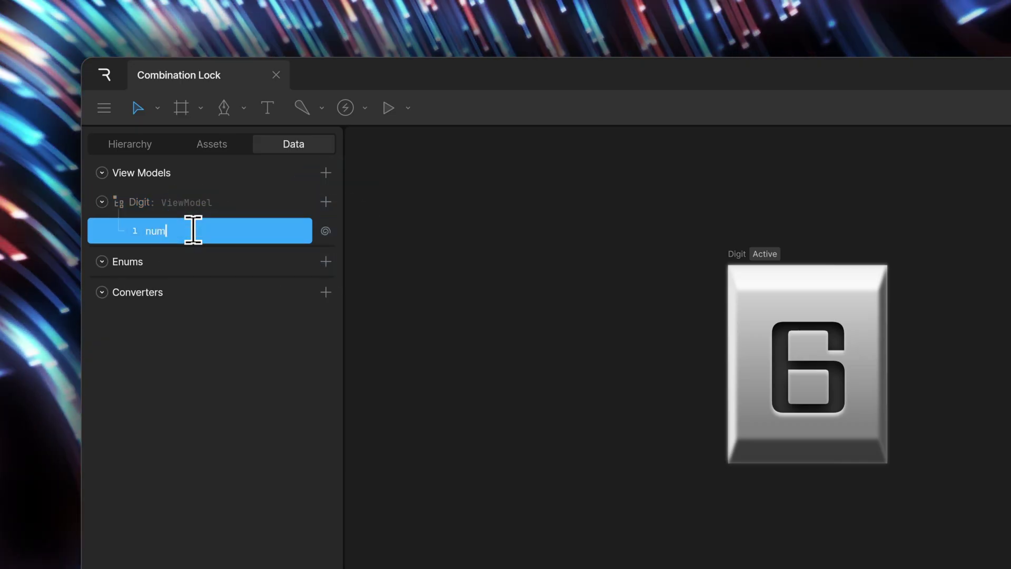
key("Return")
- Select the Digit artboard and choose Digit as its Data Bind model
left_click(95, 106)
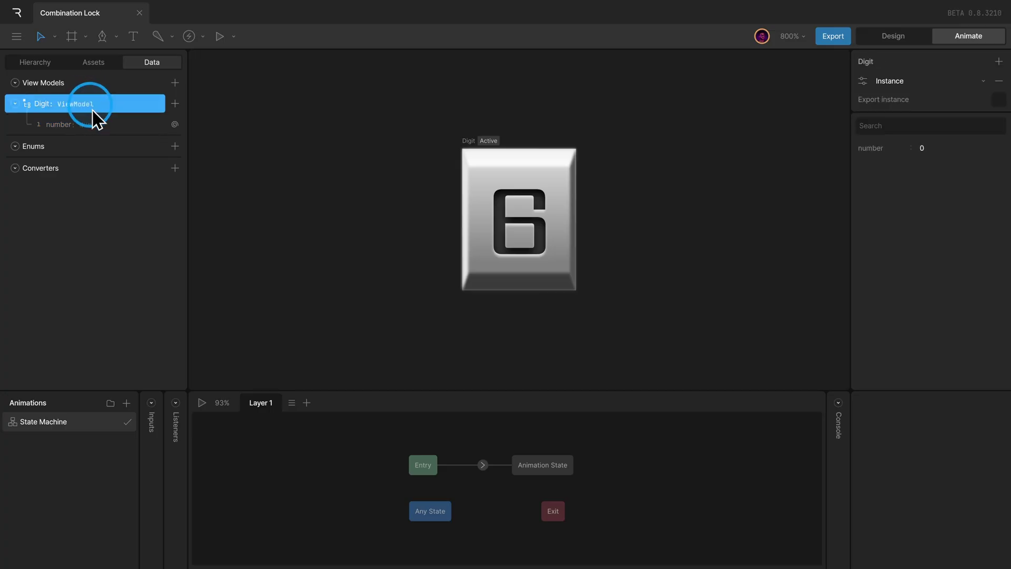
left_click(470, 149)
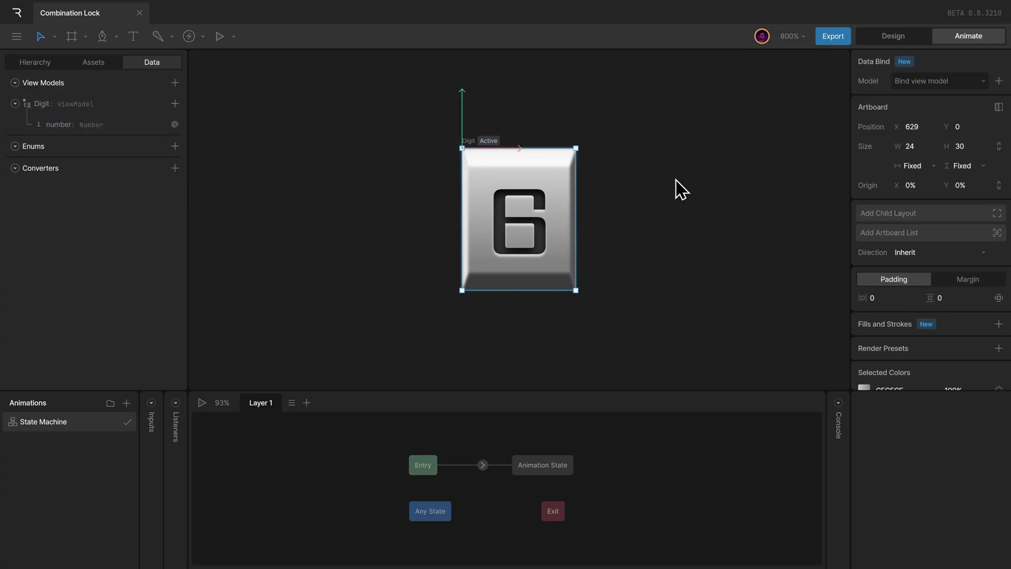
left_click(924, 81)
left_click(926, 106)
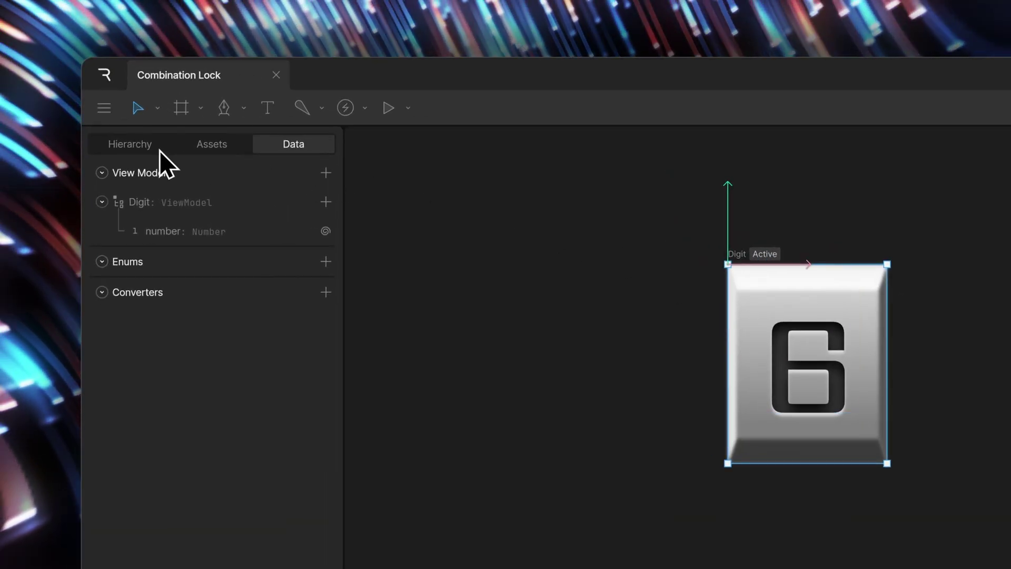
- Bind Run 1 of the number text layer to the Digit view model's number property
left_click(42, 64)
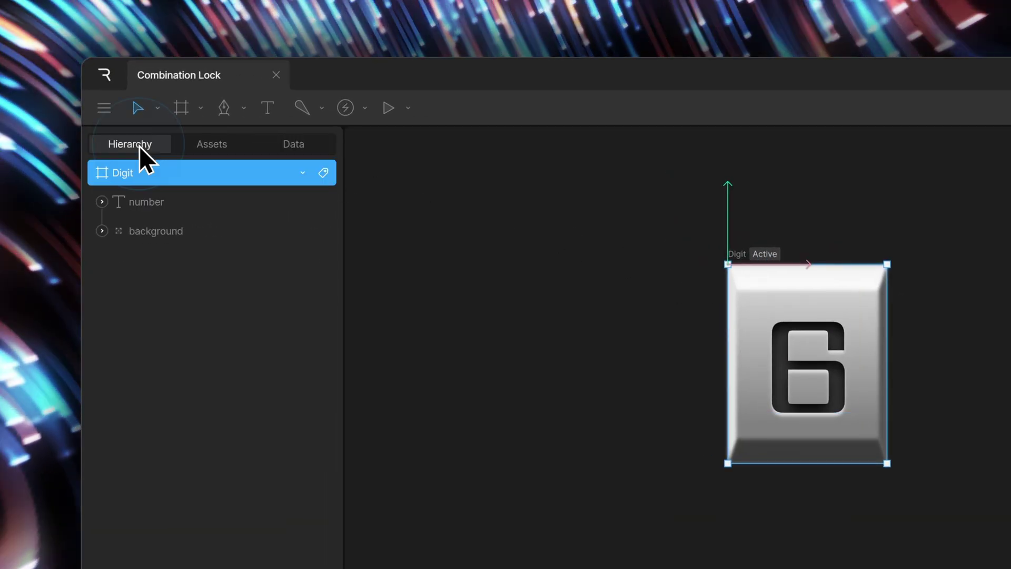
left_click(102, 203)
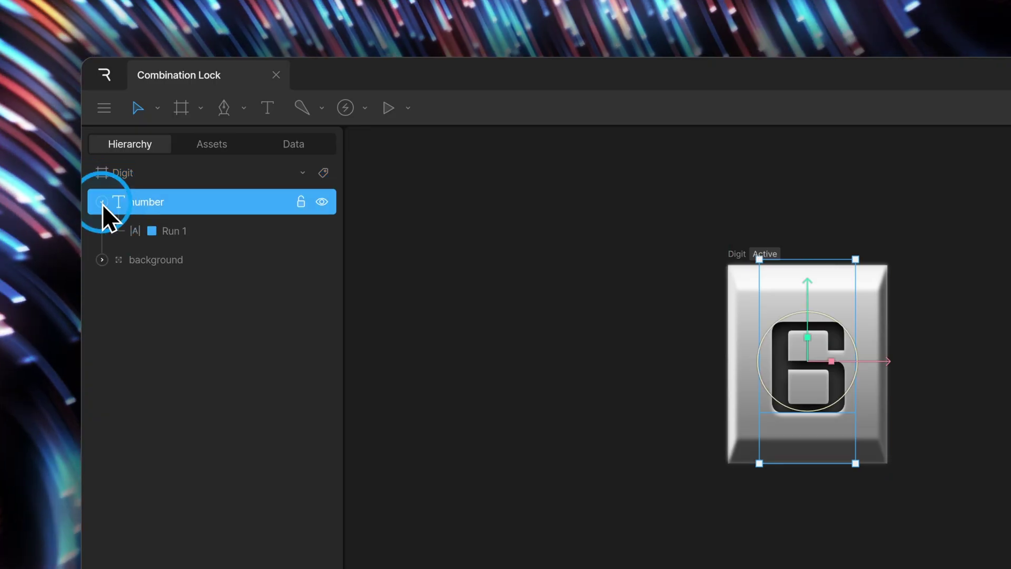
left_click(214, 238)
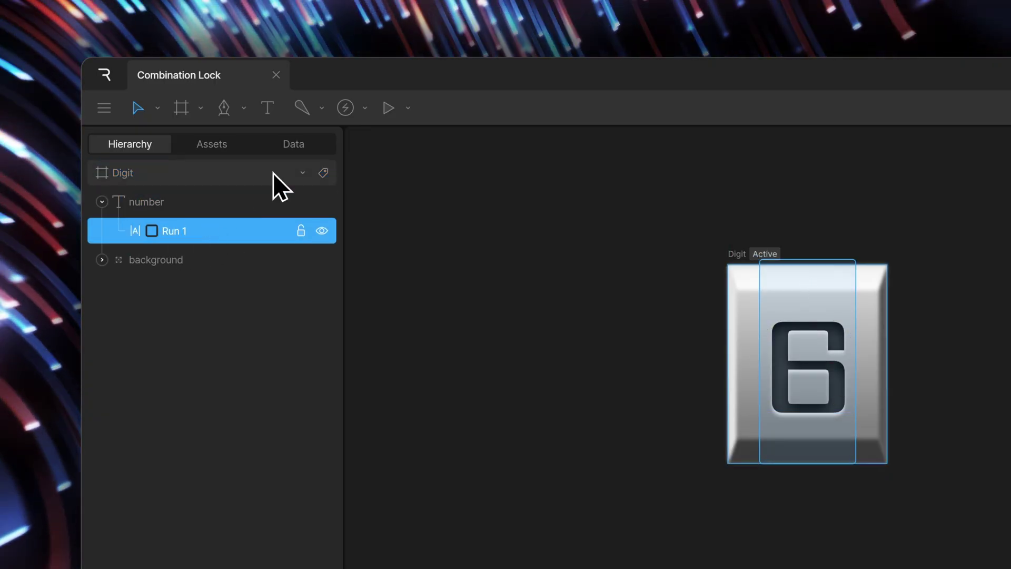
left_click(285, 145)
left_click_drag(175, 124, 936, 104)
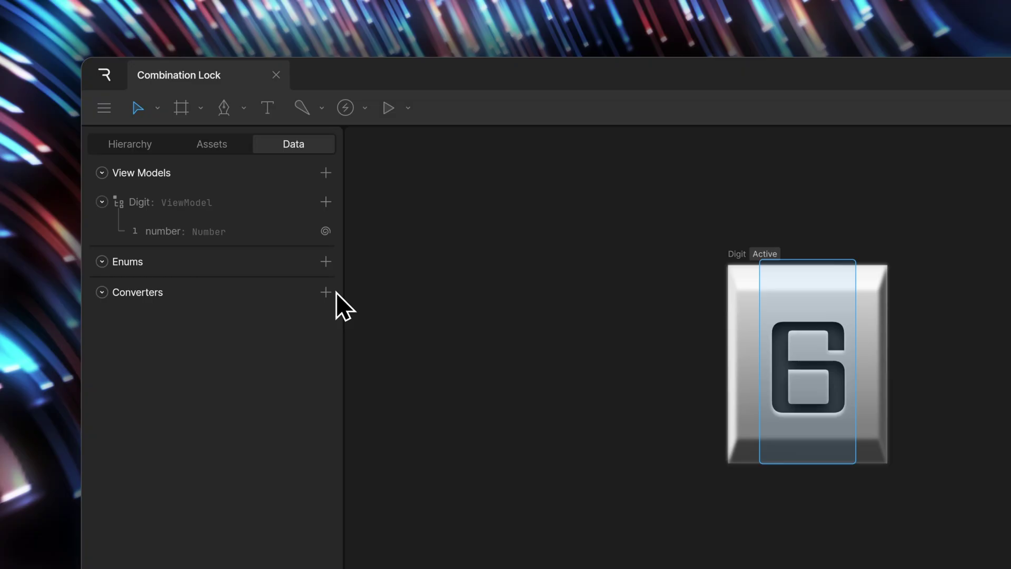
- Add a String converter named Convert to String
left_click(175, 168)
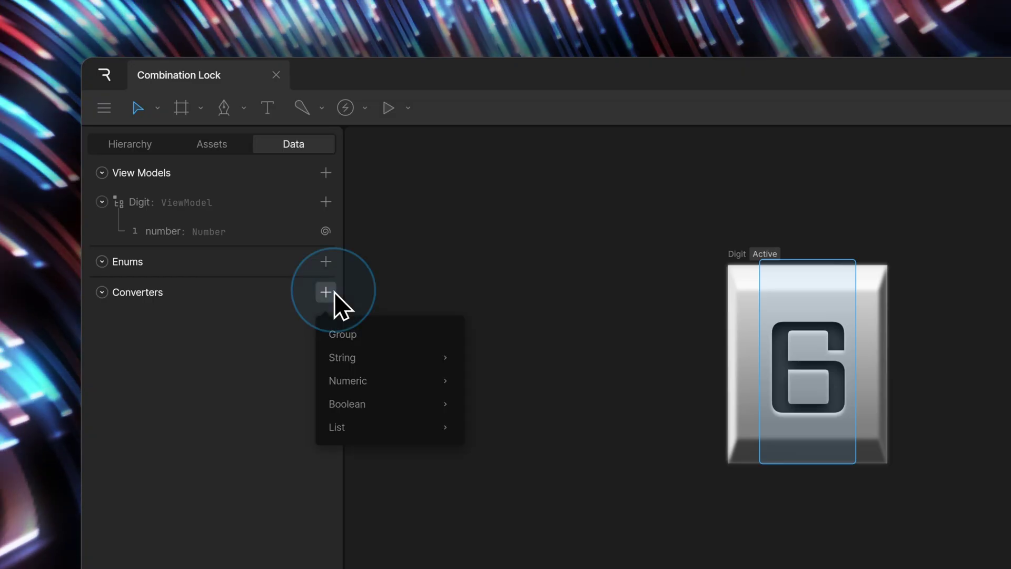
mouse_move(203, 209)
left_click(505, 403)
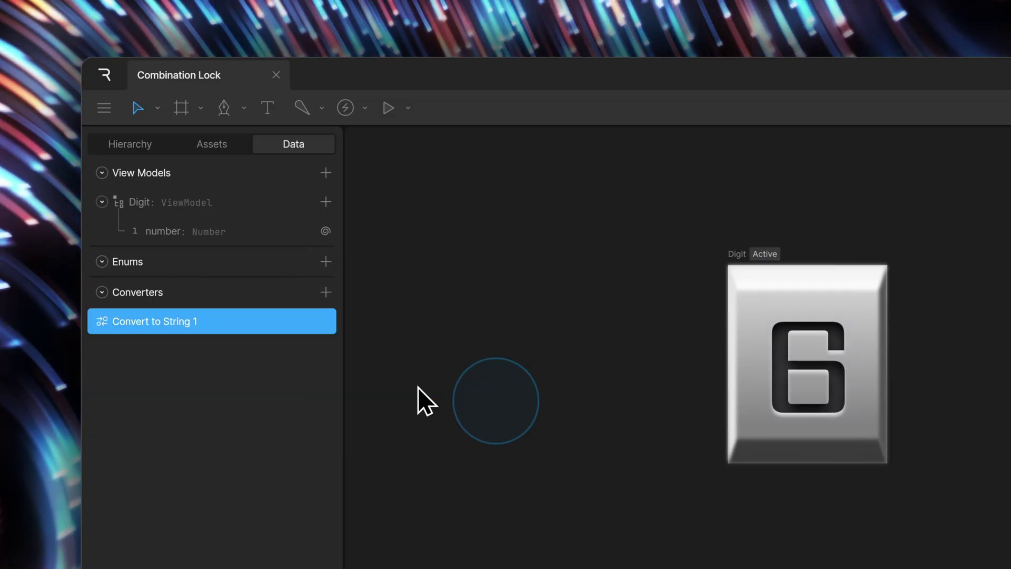
left_click(184, 320)
double_click(183, 320)
key("BackSpace")
key("BackSpace")
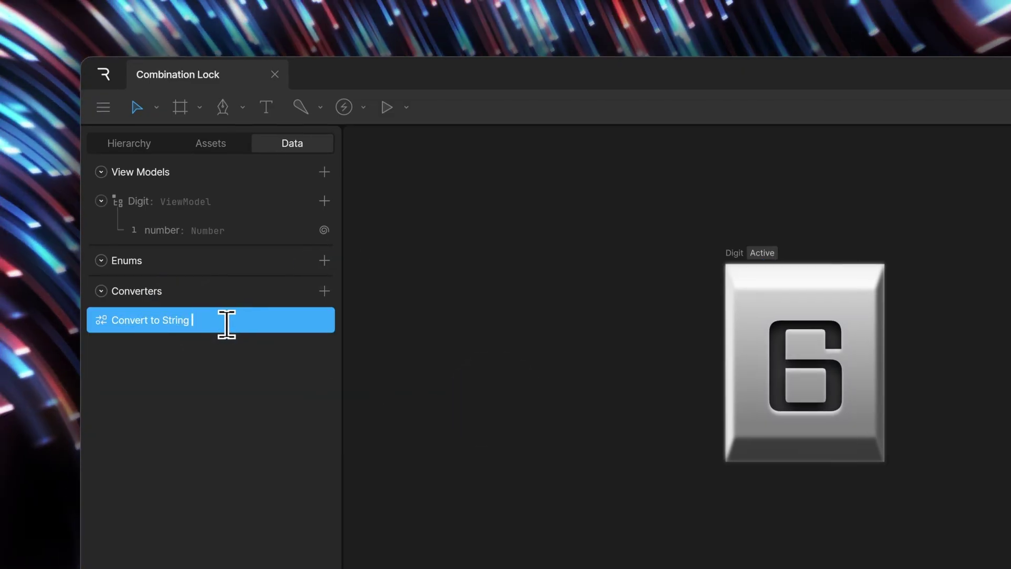
key("Return")
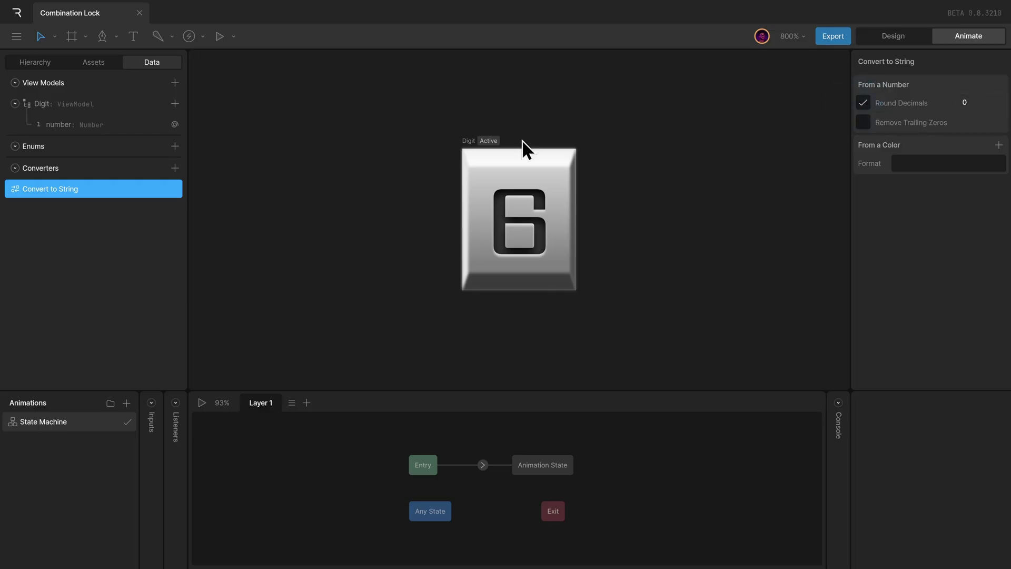
- Update Run 1's number binding to use the Convert to String converter
left_click(37, 62)
left_click(73, 124)
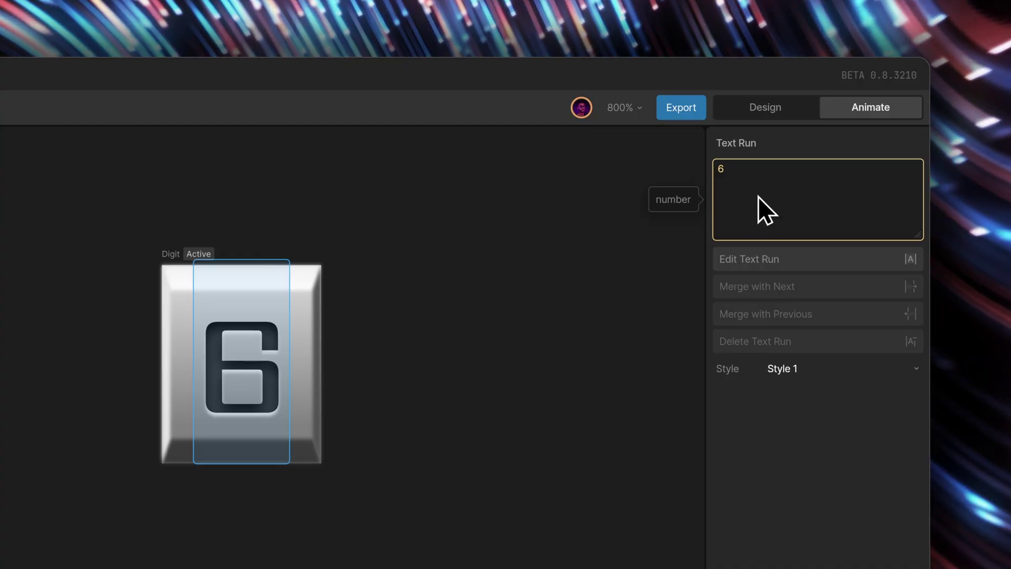
right_click(748, 185)
left_click(792, 201)
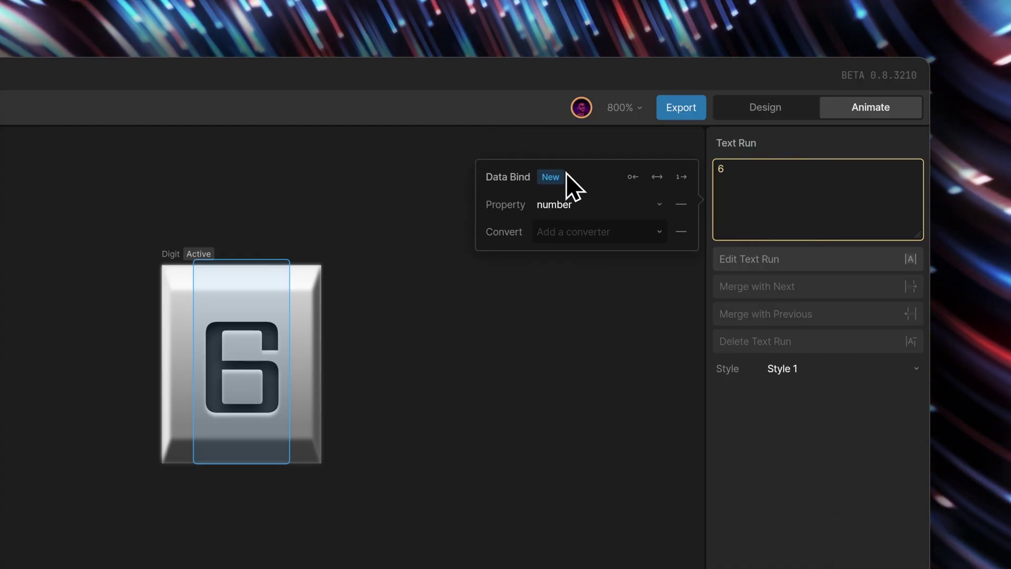
left_click(585, 225)
left_click(588, 265)
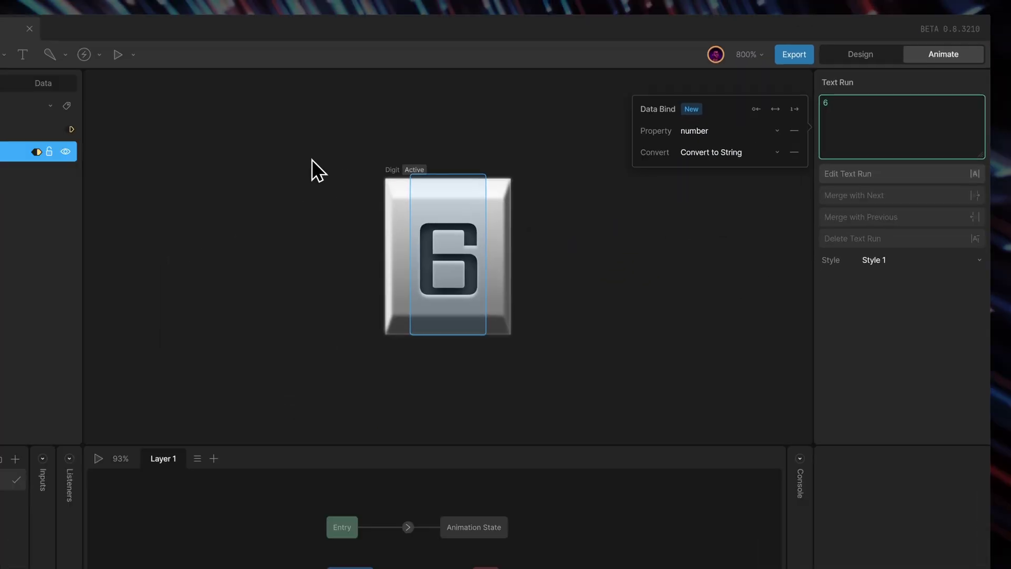
left_click(0, 529)
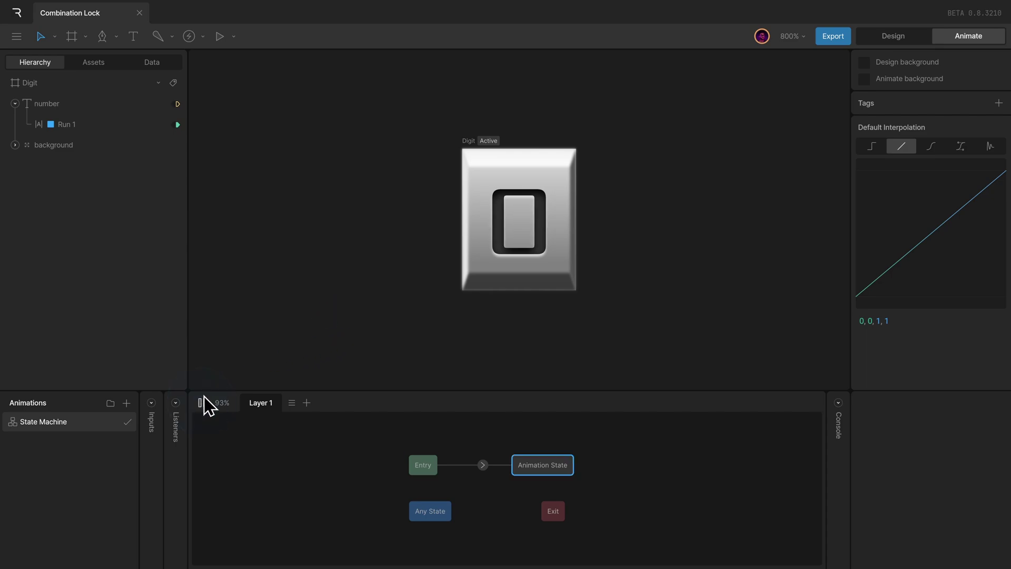
- In the state machine preview, raise the number value from 1 up to 9, then stop
left_click(152, 62)
left_click(123, 123)
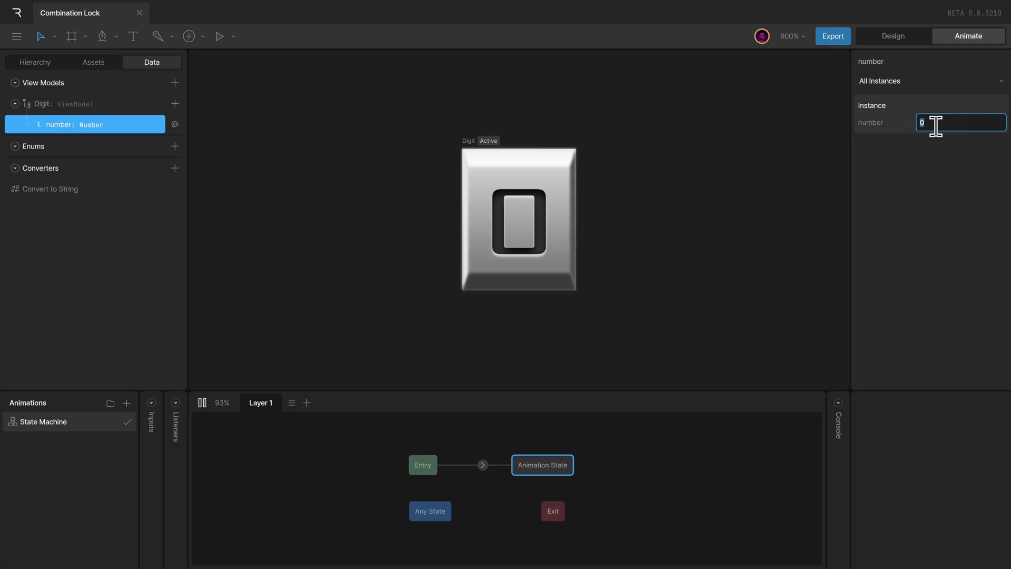
type("1")
key("Up")
key("Up")
key("Up")
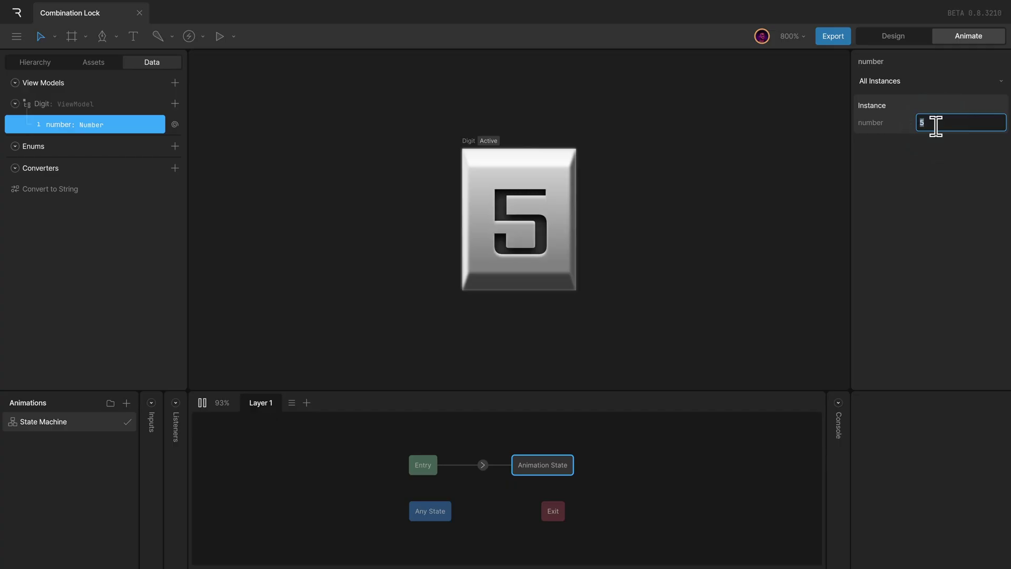
key("Up")
key("Up")
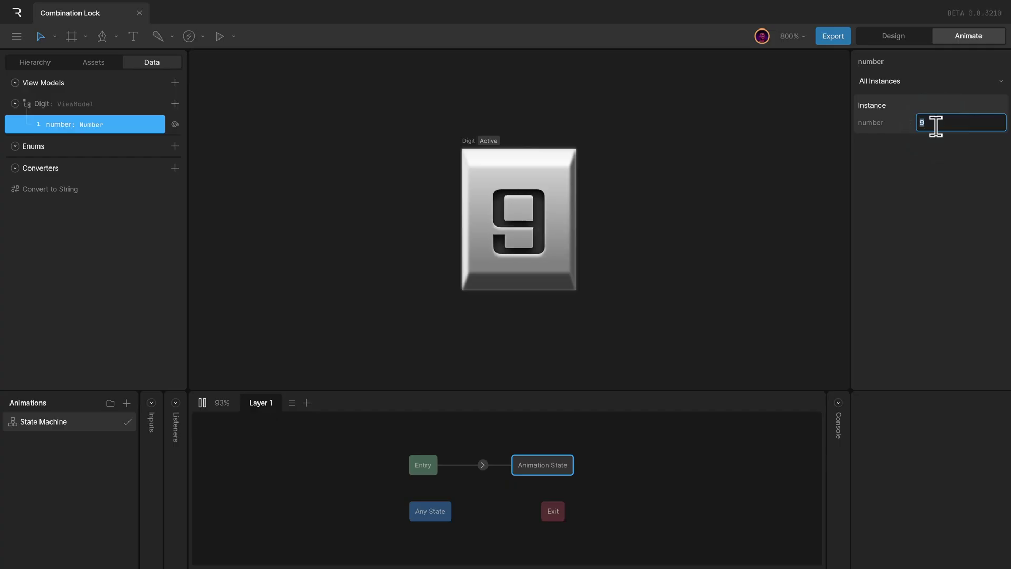
scroll(505, 138, "down", 2)
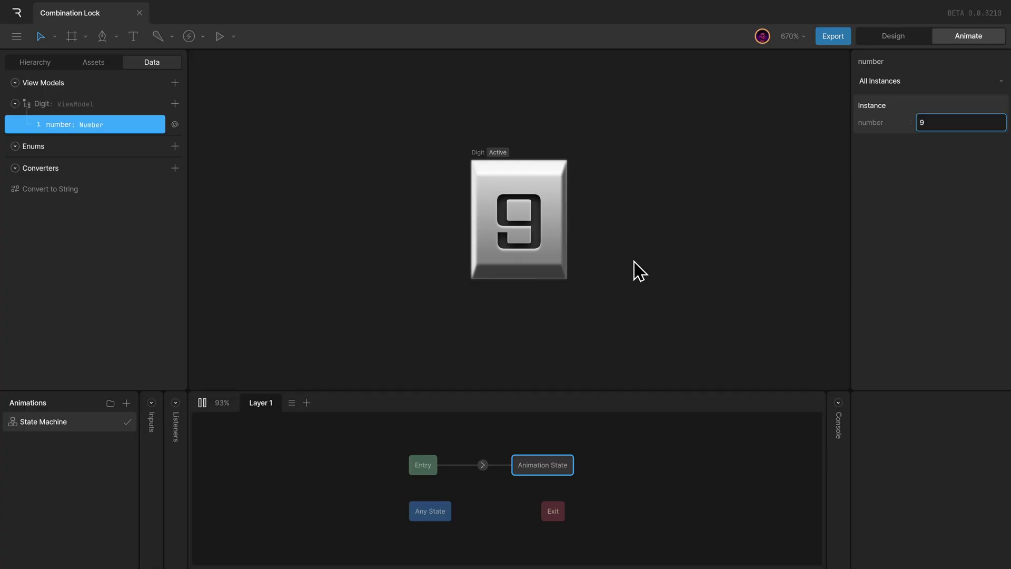
key("space")
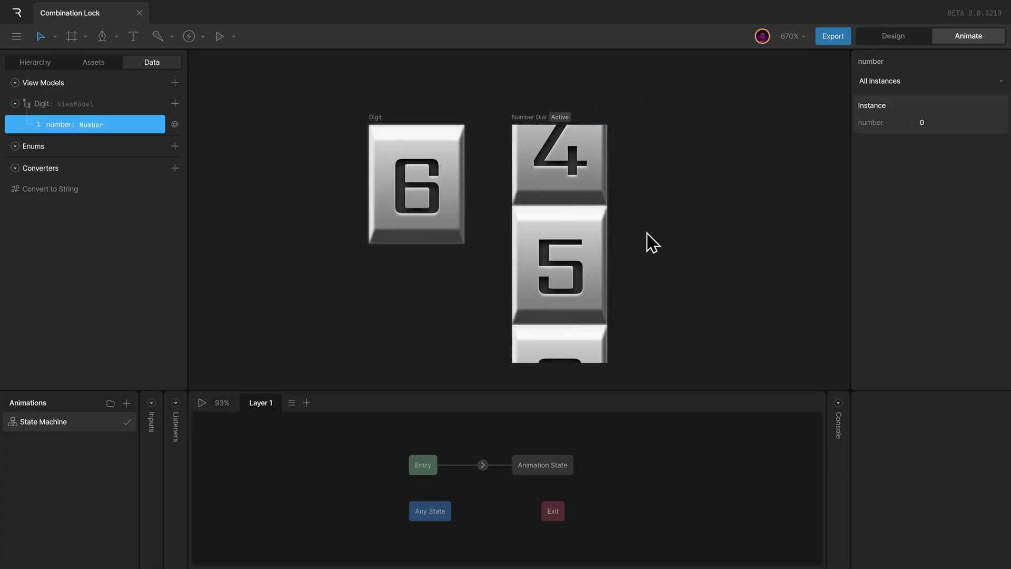
- In Design mode, draw a 29 × 60 artboard to the right of the Digit tile
left_click(616, 174)
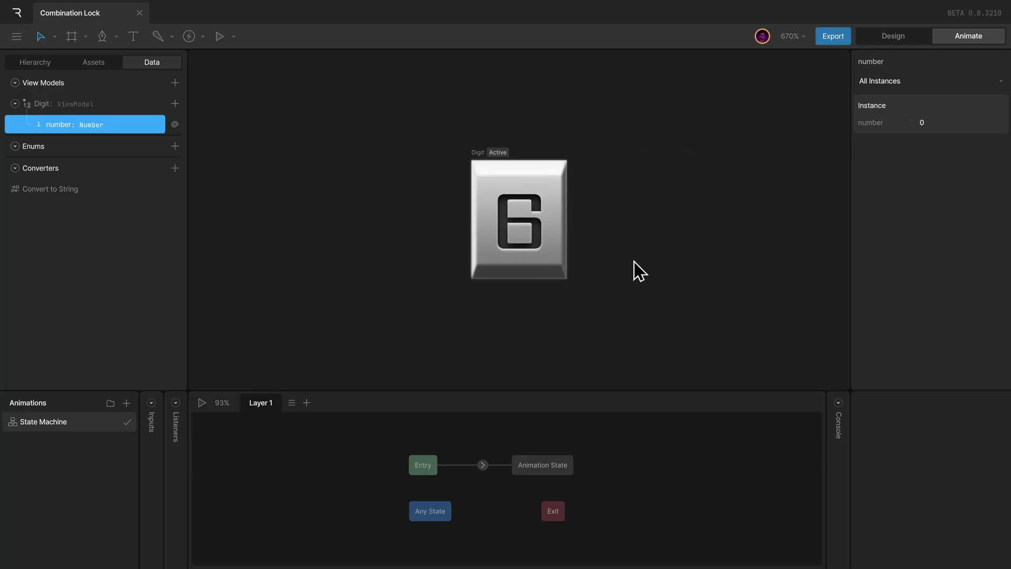
key("Tab")
left_click_drag(688, 270, 576, 264)
key("a")
left_click_drag(511, 166, 627, 404)
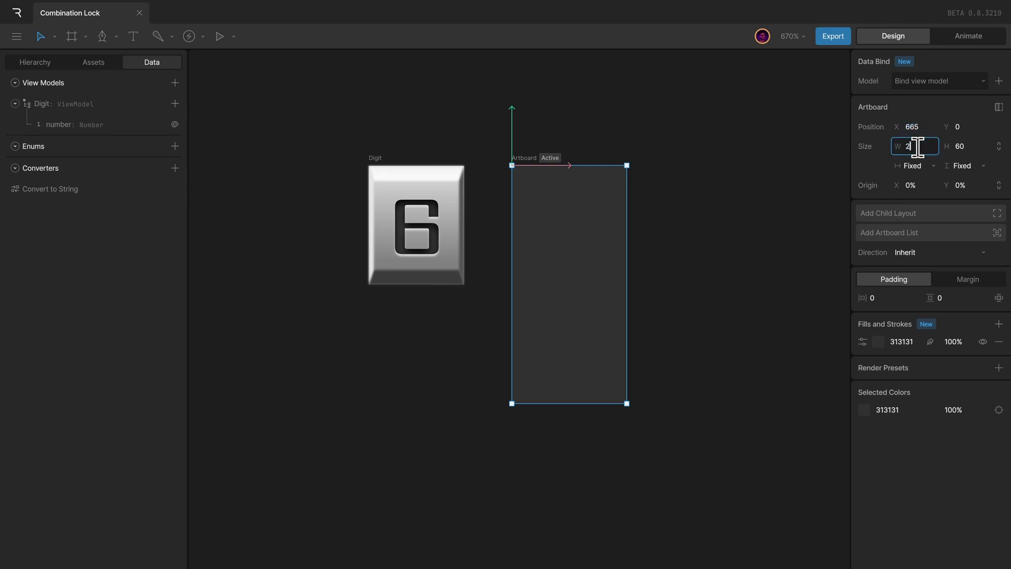
- Set the new artboard's width to 24 and remove its background fill
type("24")
key("Return")
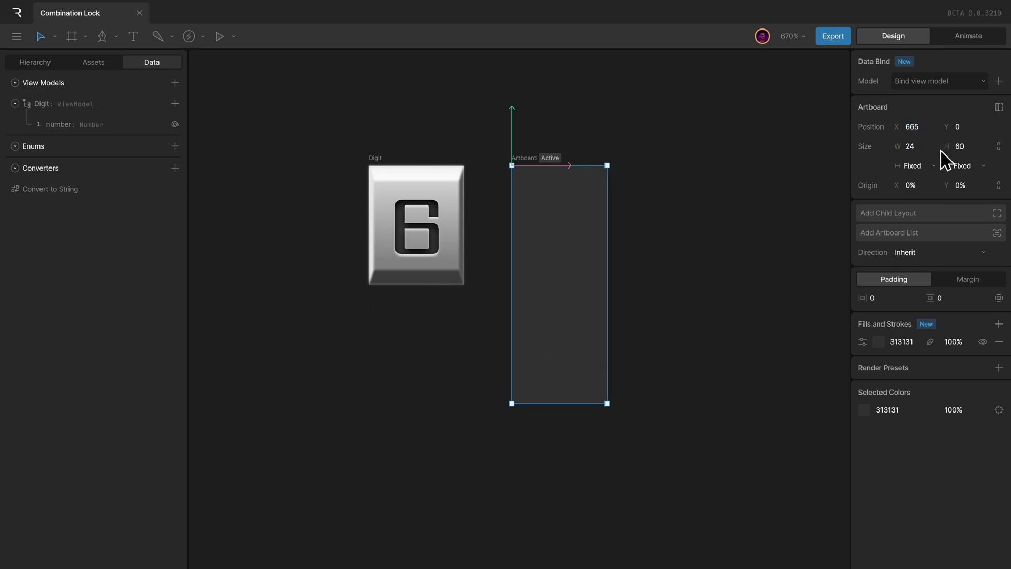
left_click(999, 343)
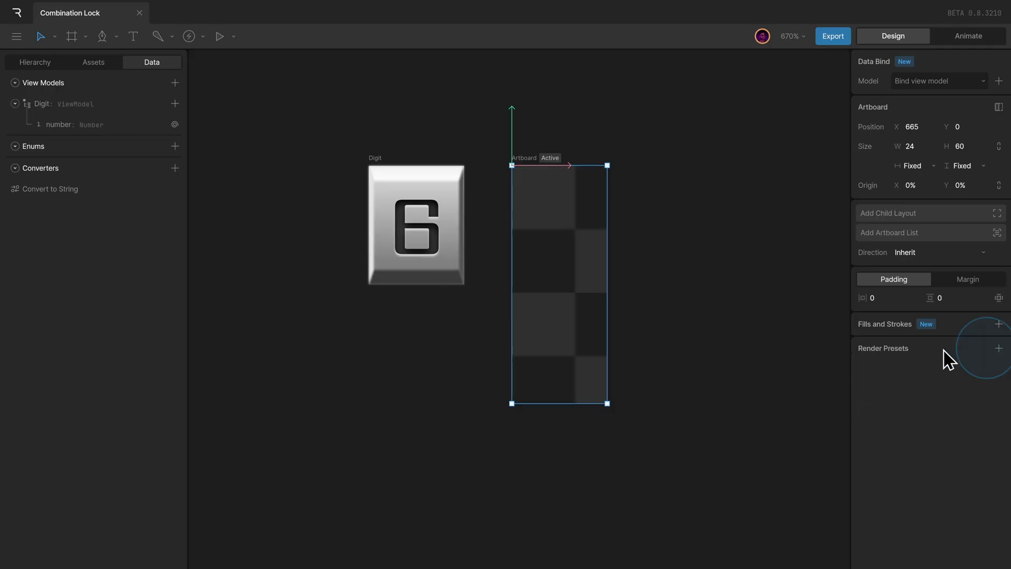
left_click(536, 160)
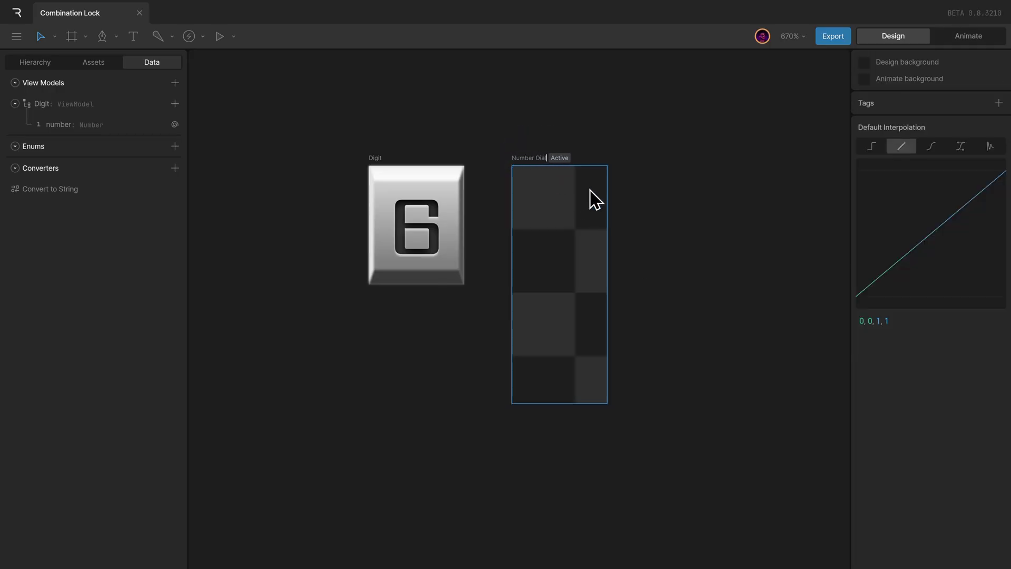
- Create a view model for the Number Dial artboard and rename it Number Dial
left_click(529, 153)
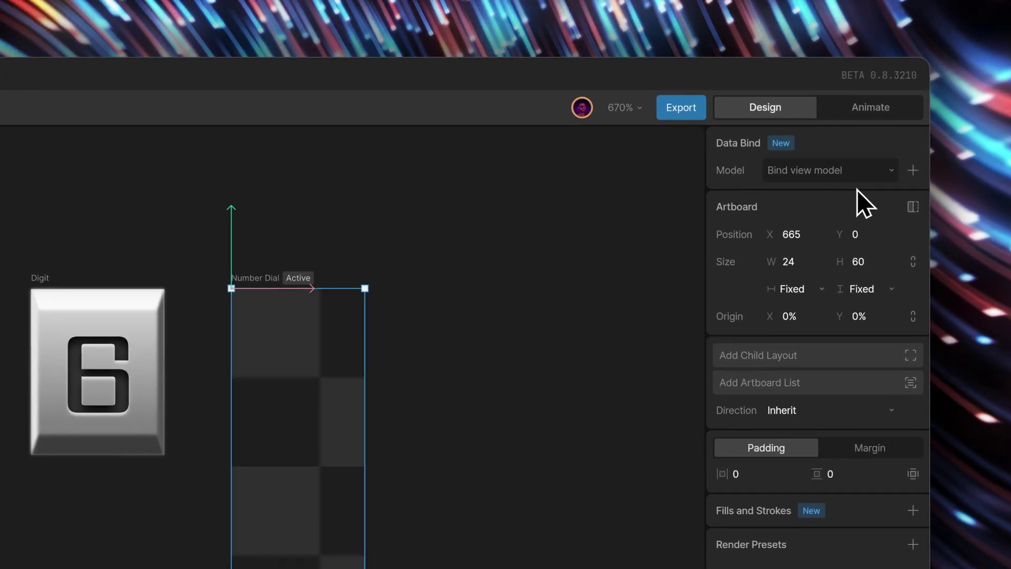
left_click(908, 171)
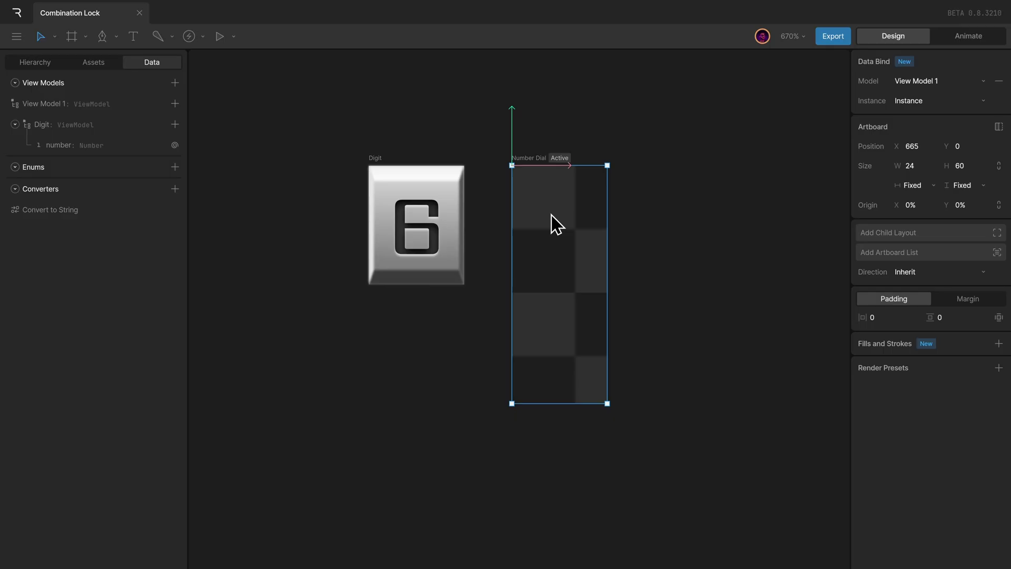
double_click(68, 108)
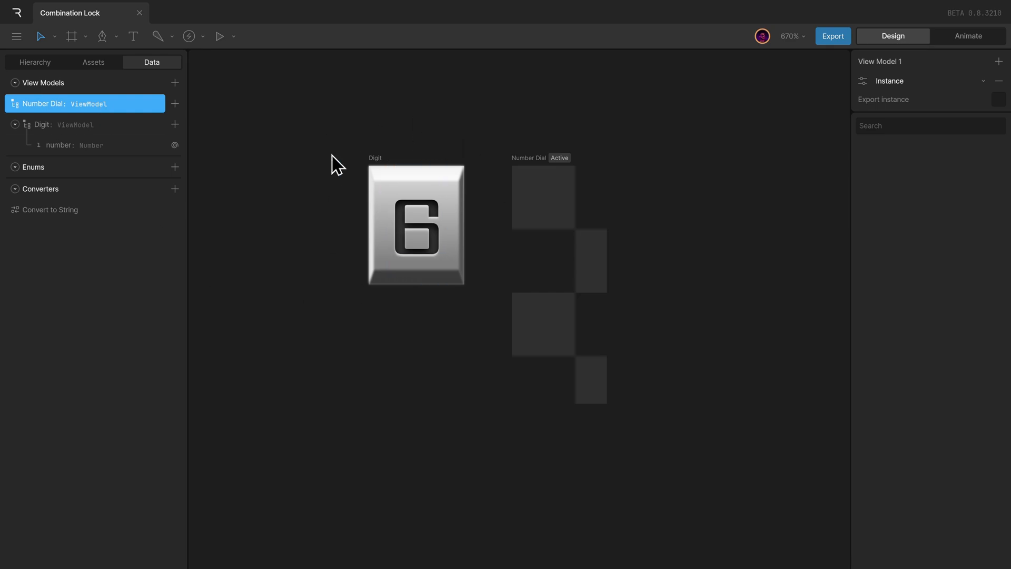
- Rename the Digit view model's default instance to Instance 0
left_click(79, 126)
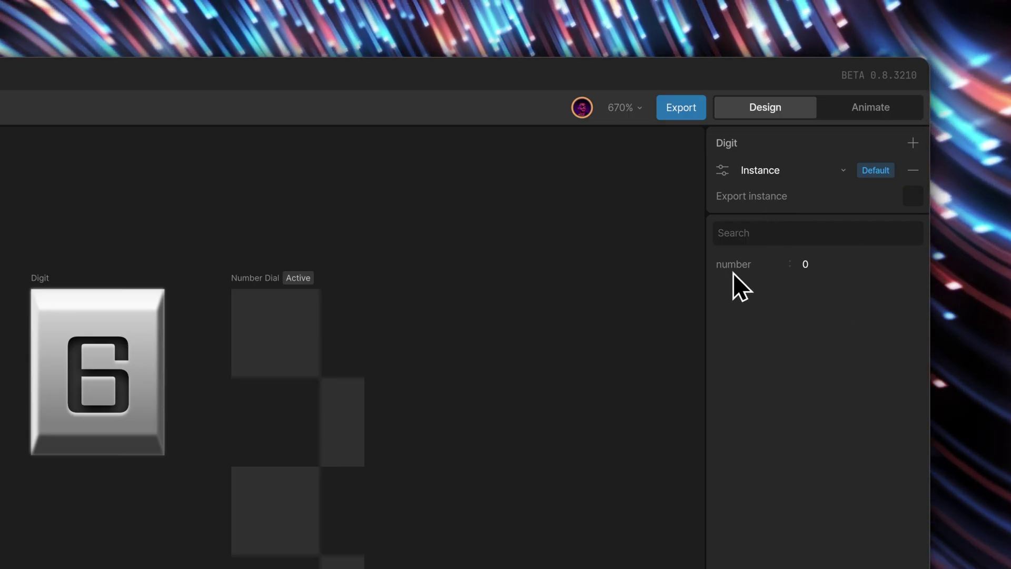
left_click(722, 169)
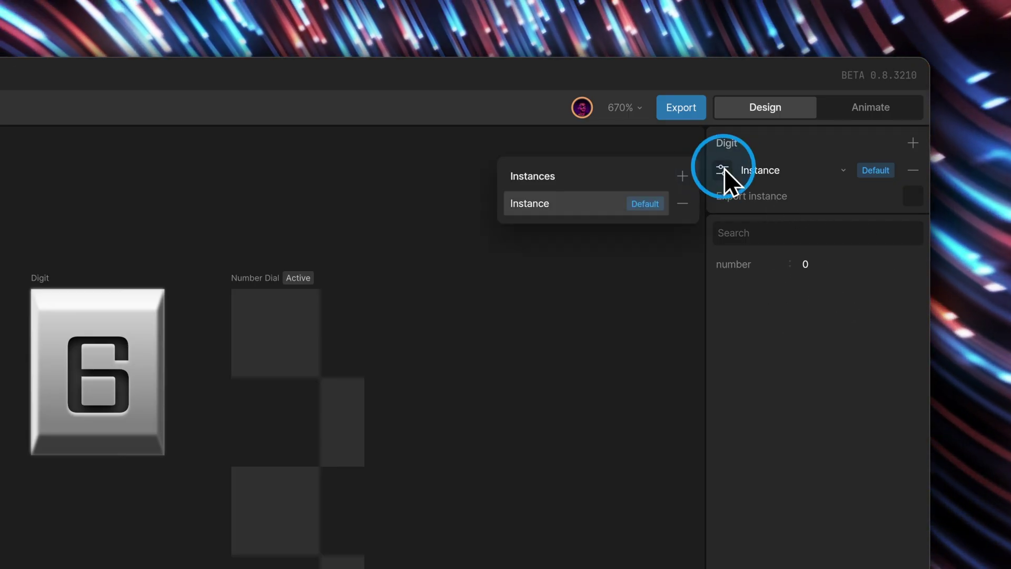
left_click(538, 208)
left_click(571, 205)
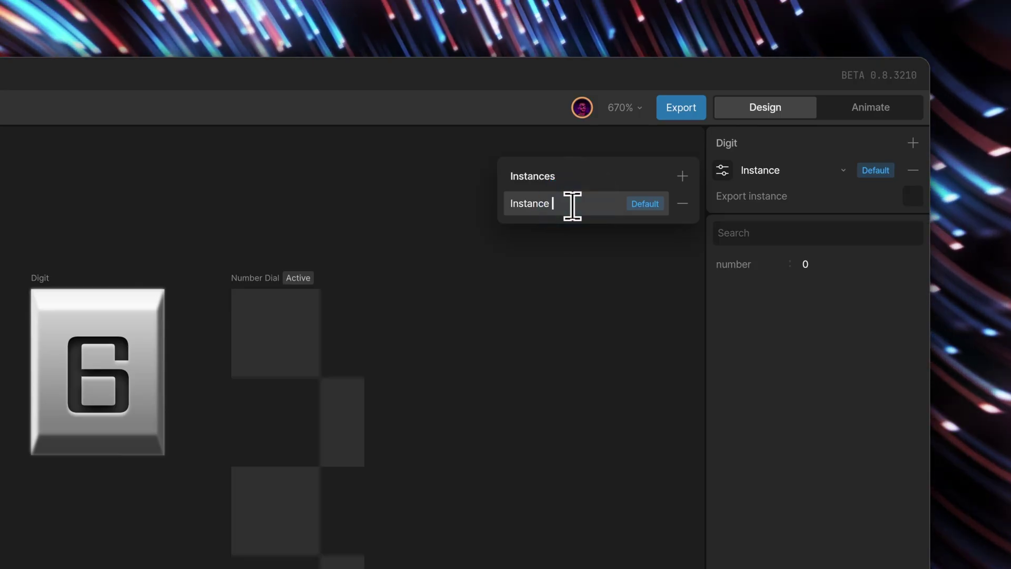
type("0")
key("Return")
left_click(805, 264)
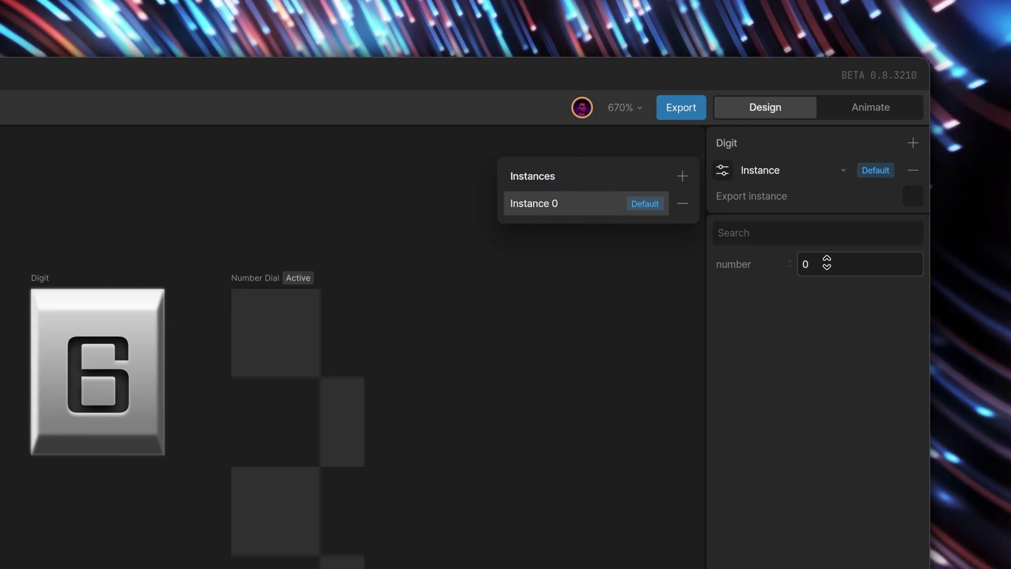
- Add a second Digit instance, Instance 1, with its number set to 1
left_click(682, 176)
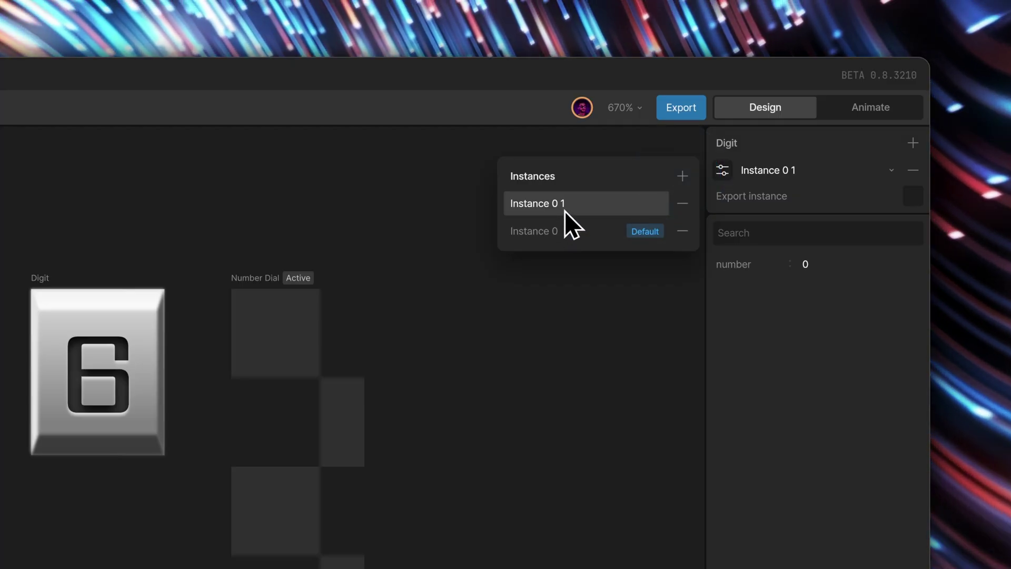
double_click(563, 204)
left_click(586, 204)
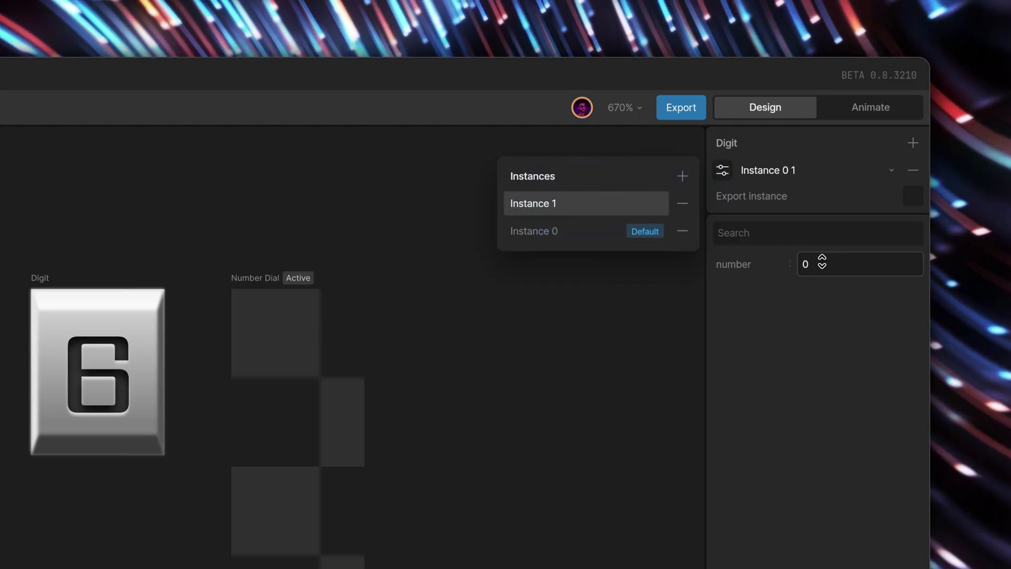
left_click(821, 270)
type("1")
key("Return")
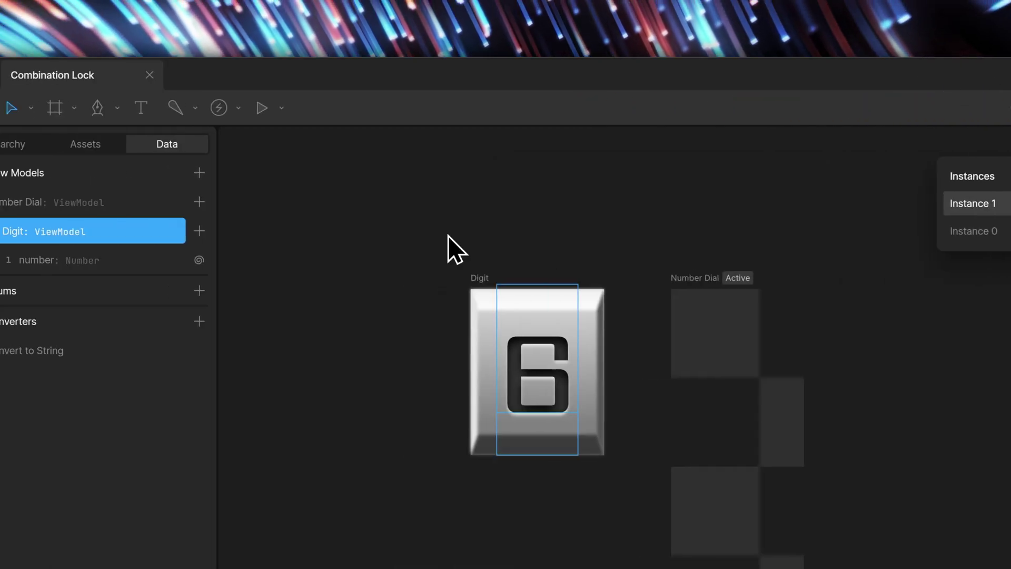
left_click(48, 203)
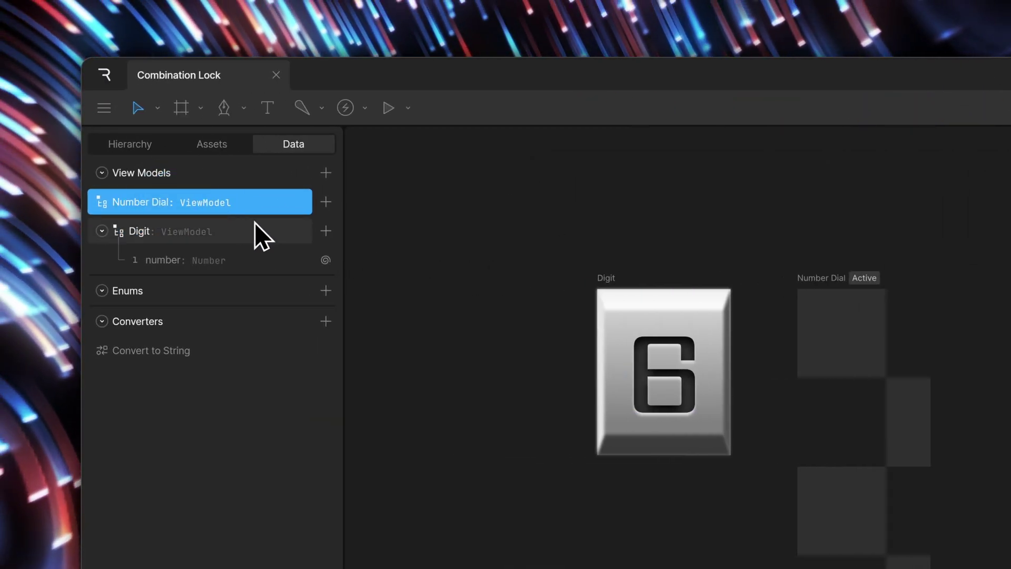
- Add a List property to the Number Dial view model and name it digits
left_click(326, 201)
mouse_move(387, 477)
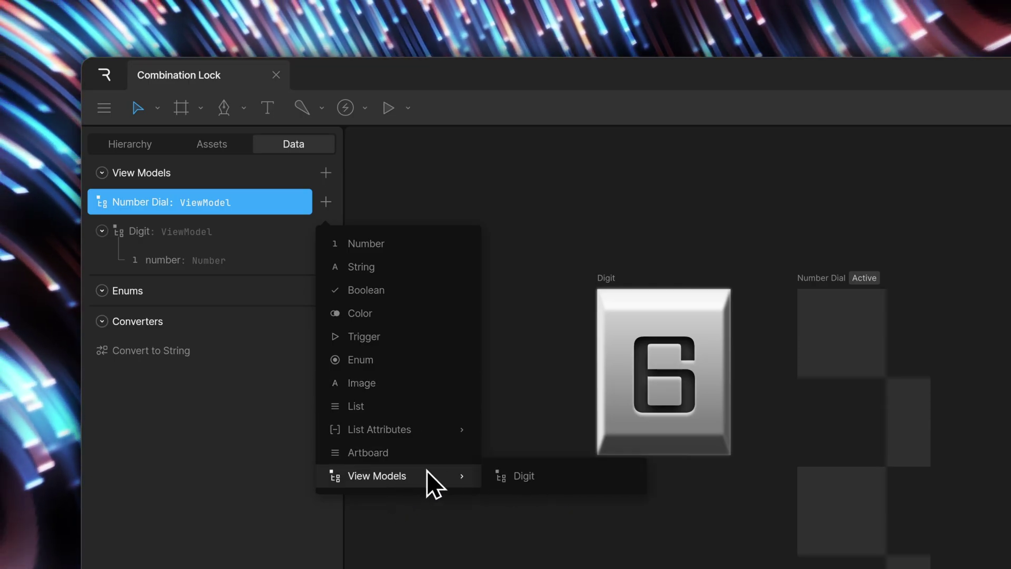
left_click(440, 415)
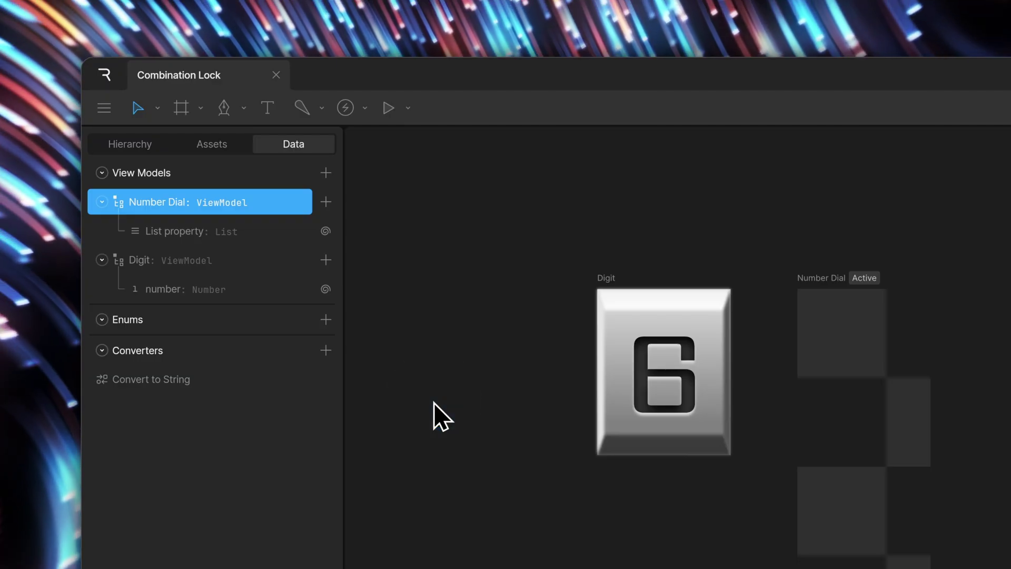
double_click(181, 230)
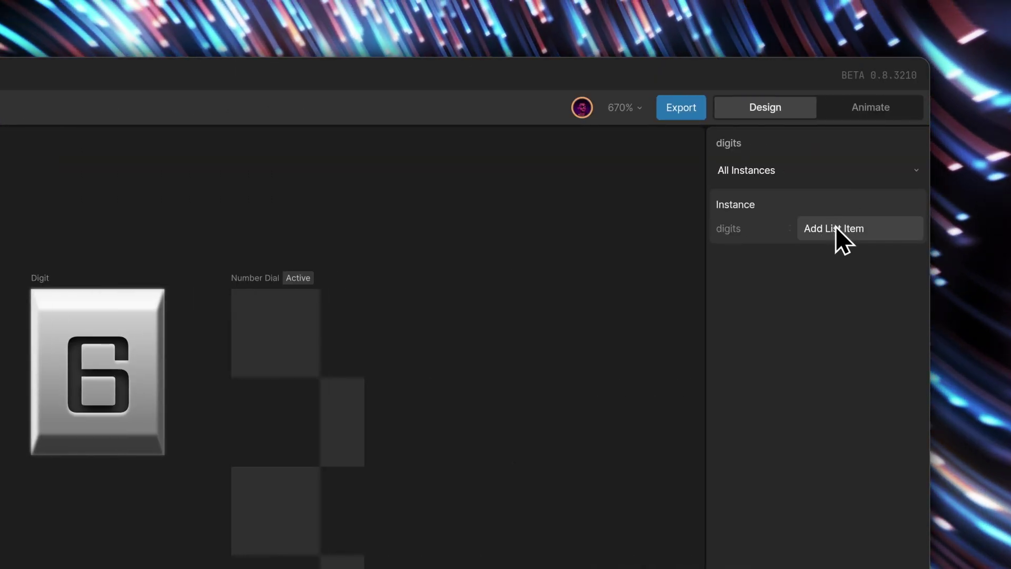
- Add List Item 0 to digits, linked to Digit's Instance 0
left_click(835, 229)
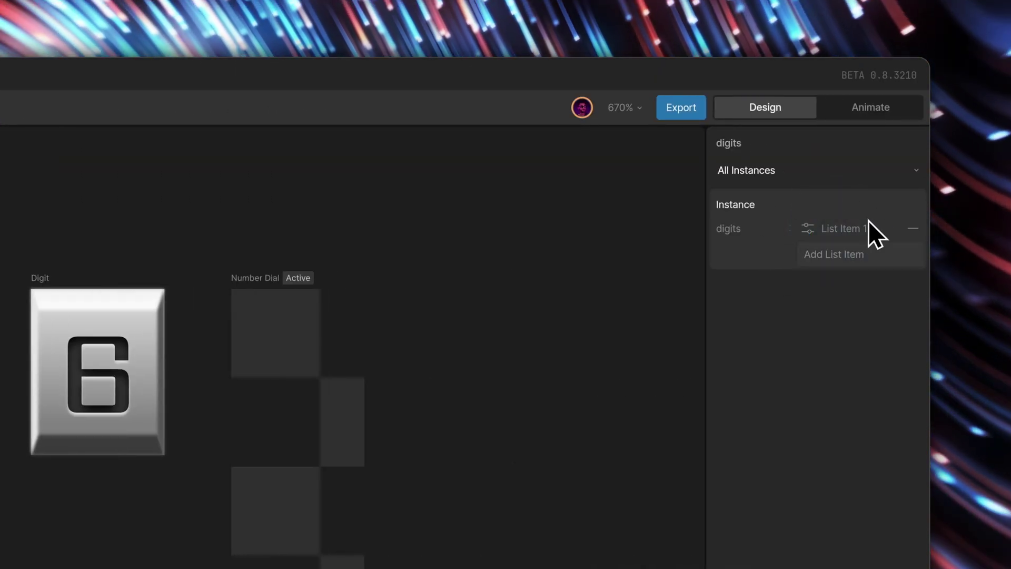
left_click(808, 229)
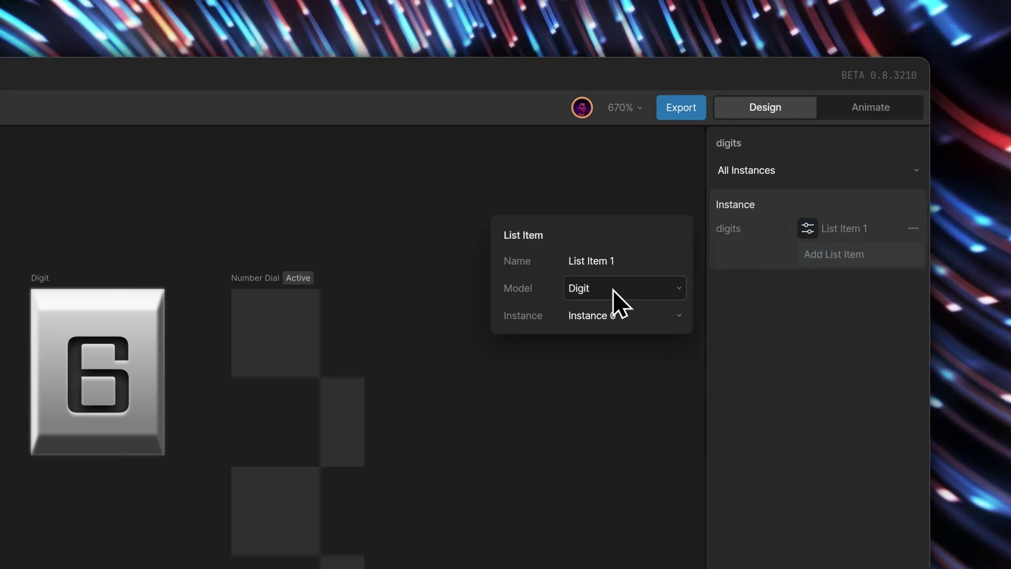
left_click(613, 315)
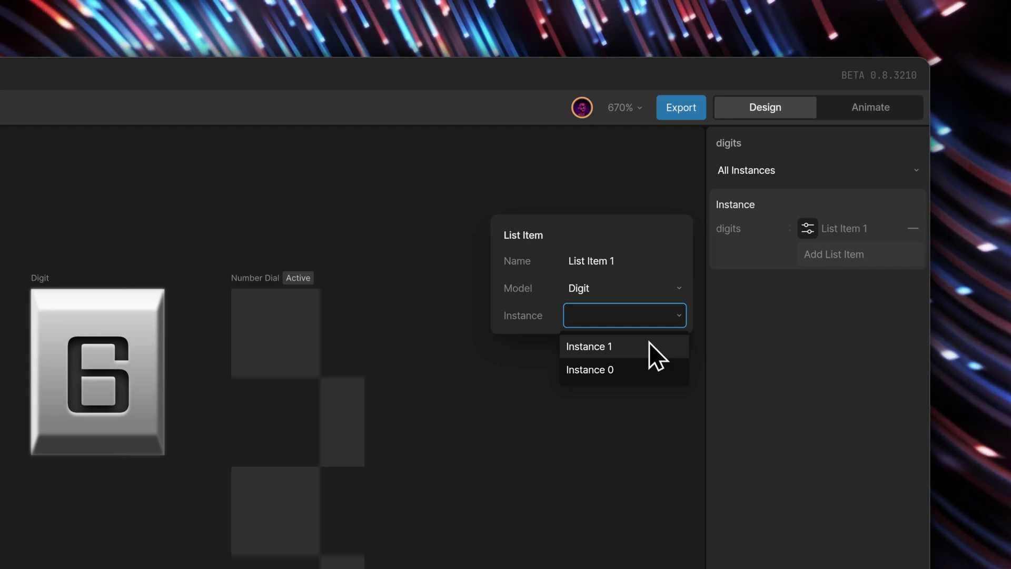
left_click(623, 368)
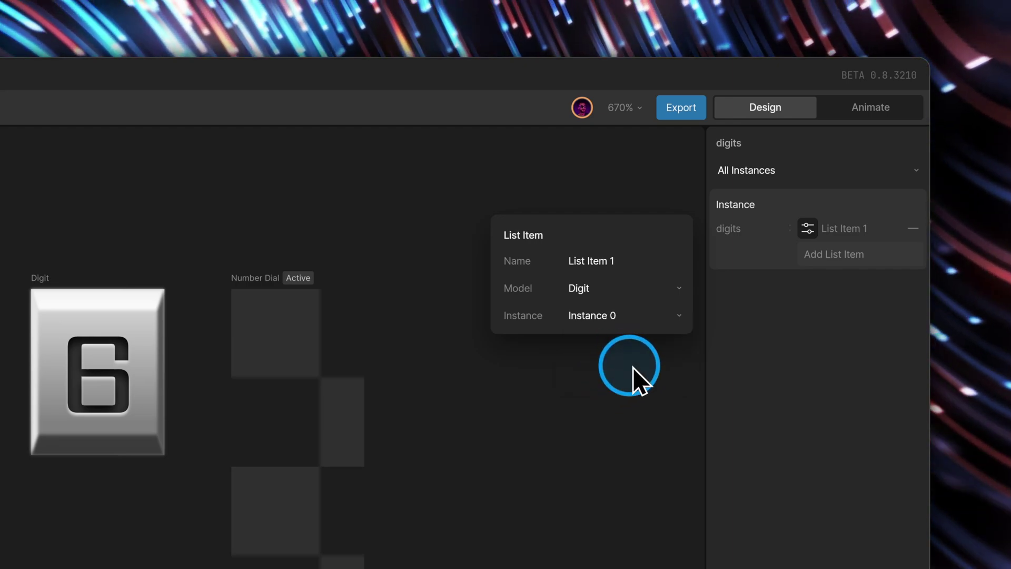
left_click(642, 258)
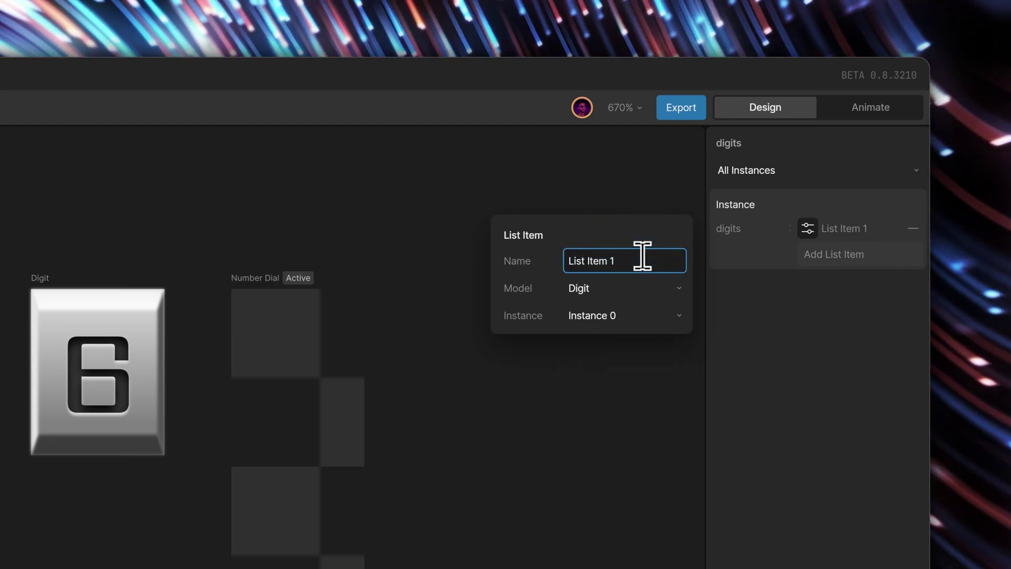
key("BackSpace")
type("0")
key("Return")
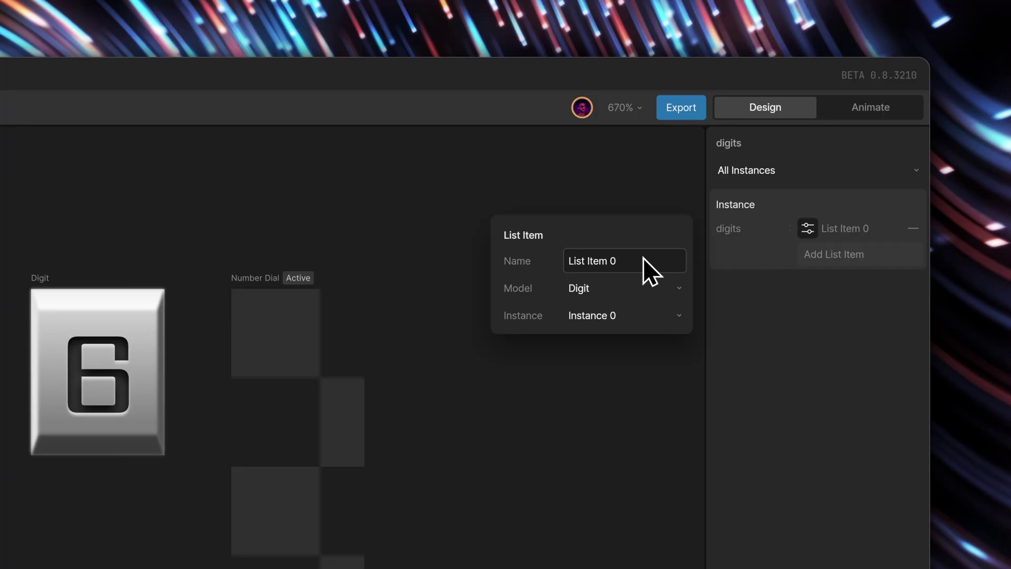
- Add a second digits item using the Digit model and Instance 1
left_click(848, 257)
left_click(807, 256)
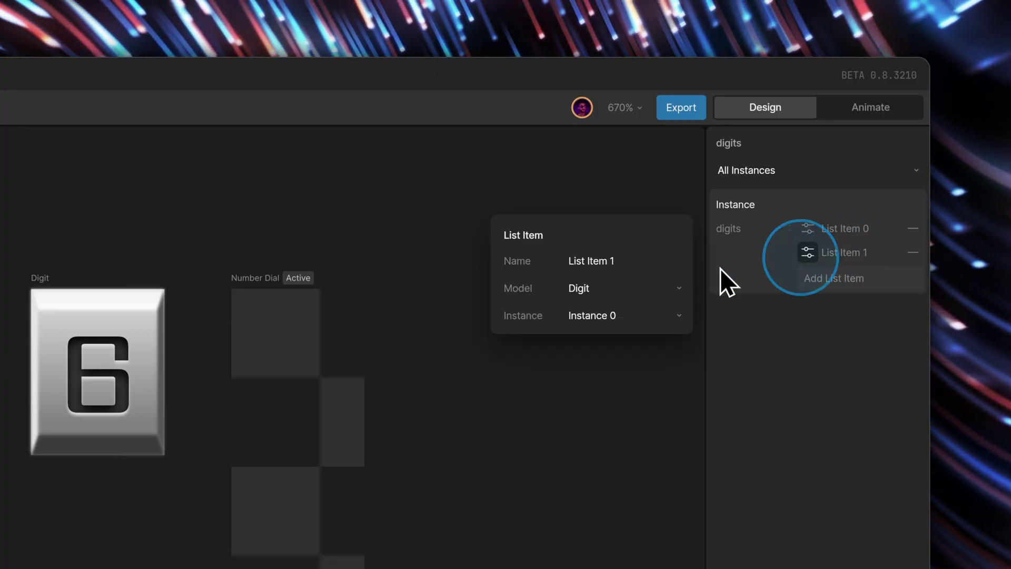
left_click(619, 286)
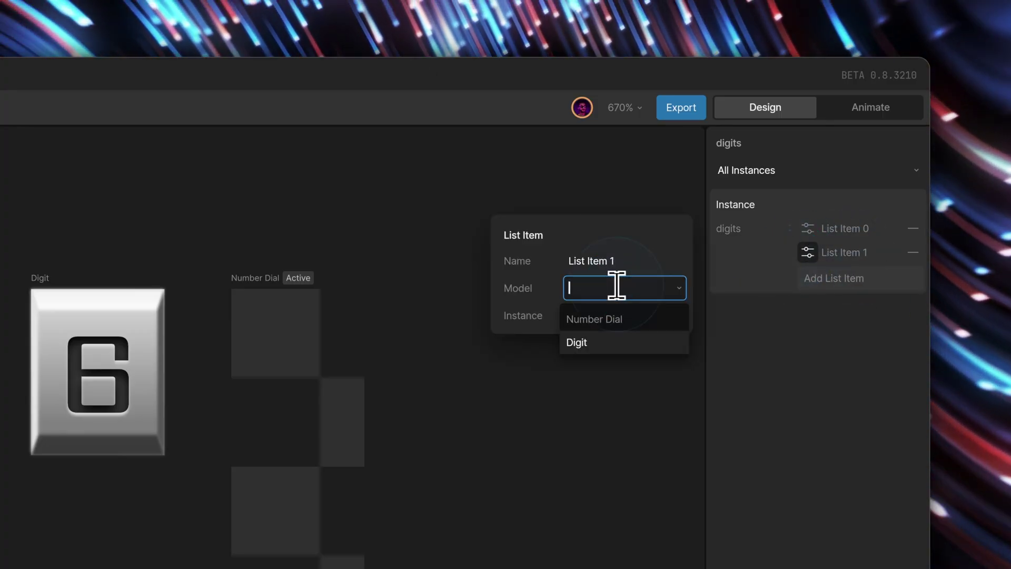
left_click(602, 343)
left_click(605, 318)
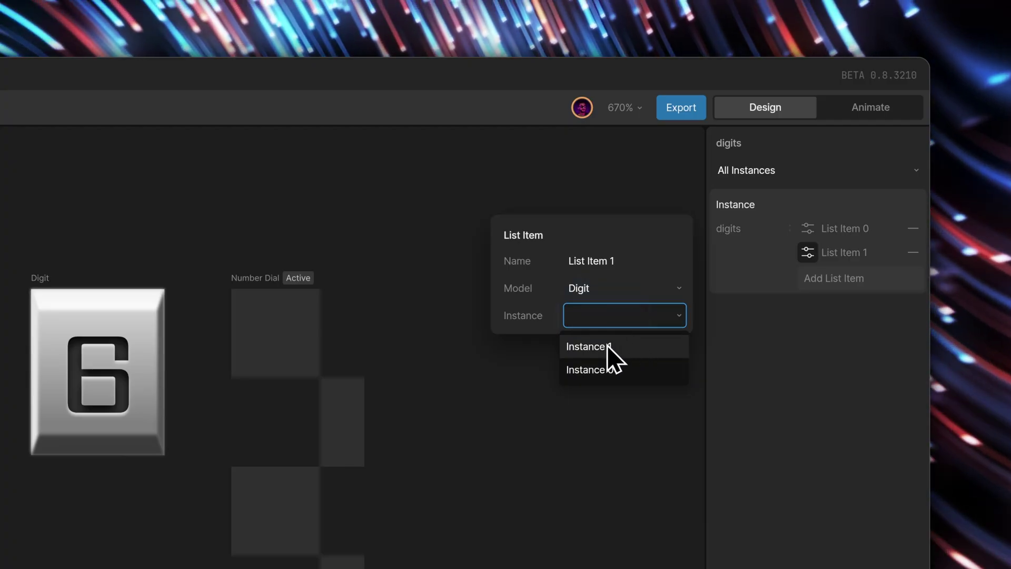
left_click(607, 346)
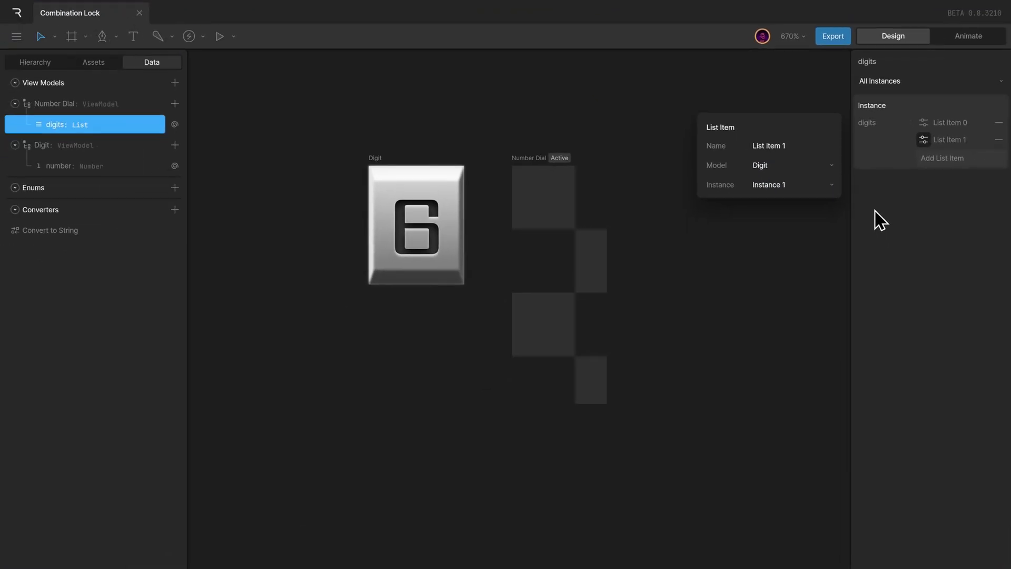
- Add another Digit view model instance and rename the earlier copy to Instance 2
left_click(110, 150)
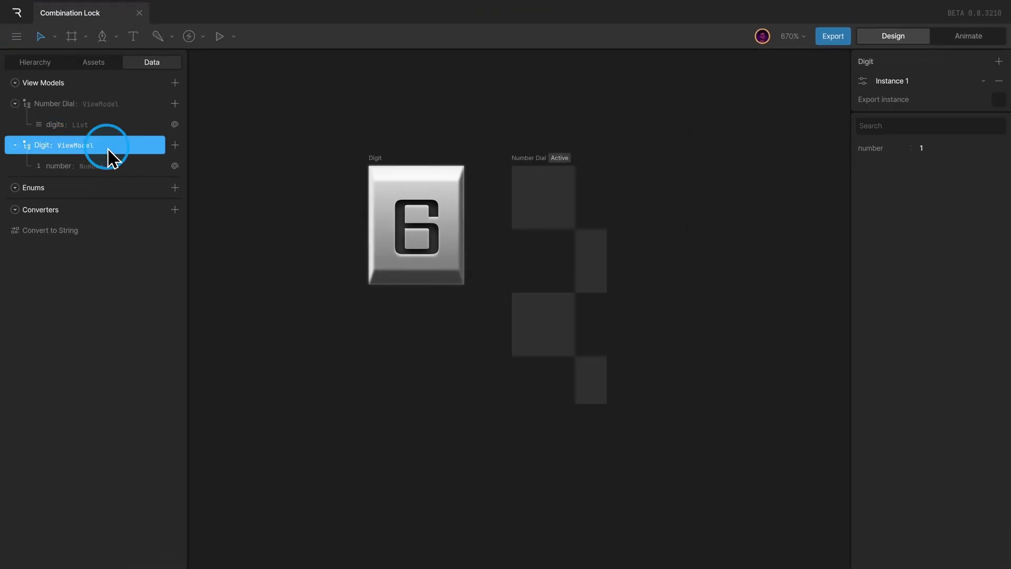
left_click(862, 81)
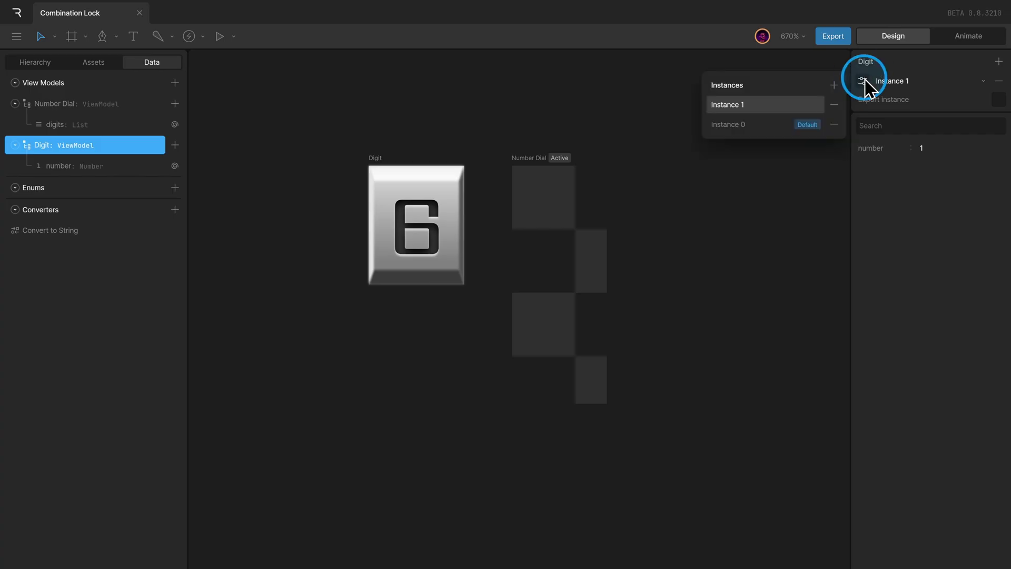
left_click(833, 85)
left_click(833, 85)
double_click(735, 125)
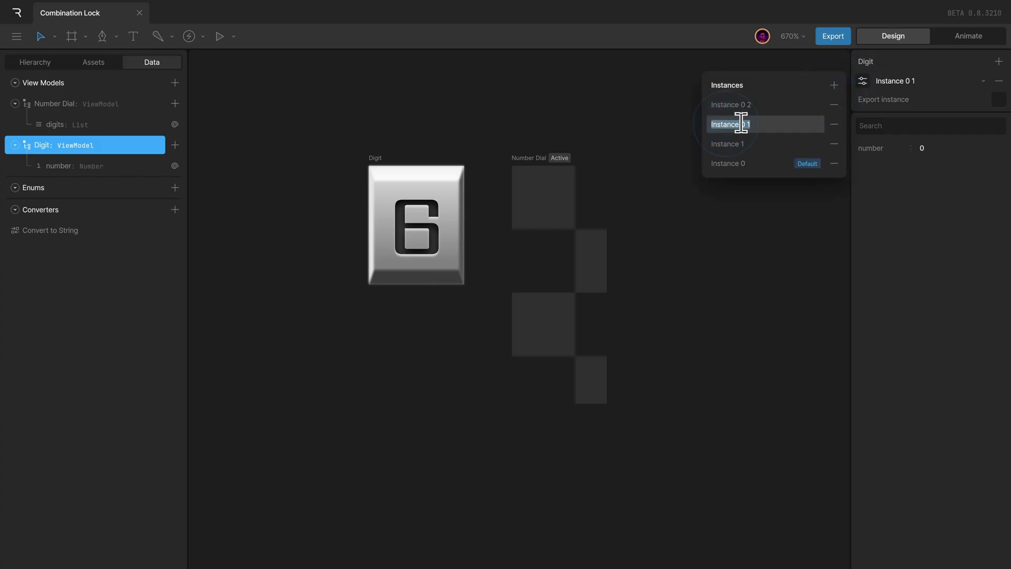
left_click(774, 121)
- Name the newest instance Instance 3 with number 3, confirm Instance 2 holds 2, then select digits
double_click(747, 105)
left_click(758, 105)
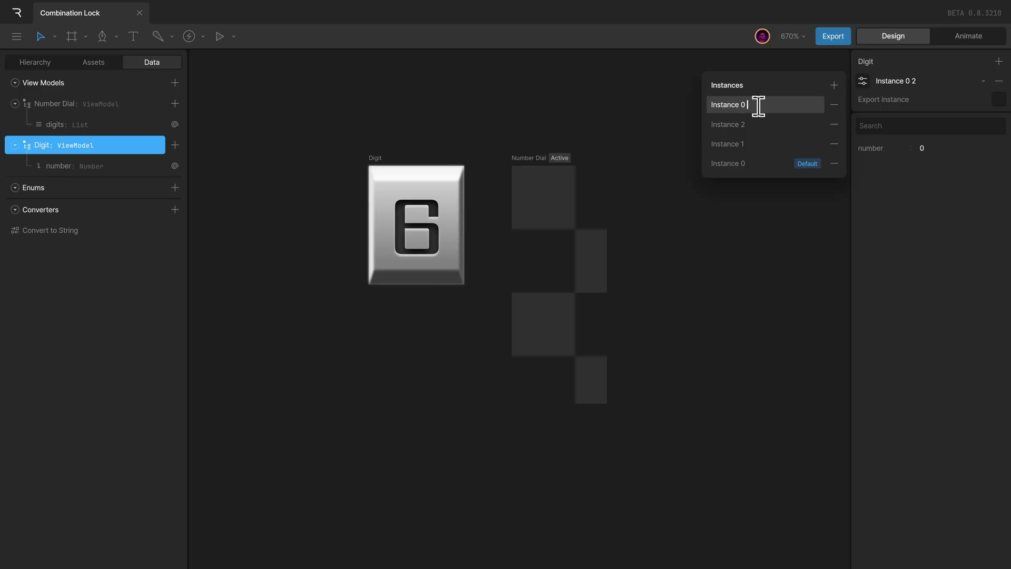
left_click(942, 148)
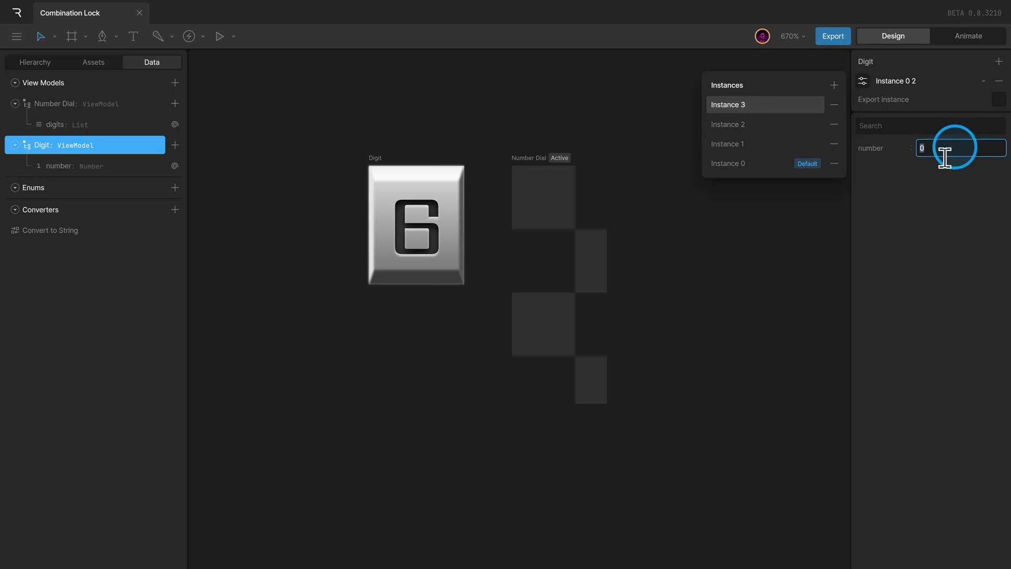
type("3")
left_click(766, 125)
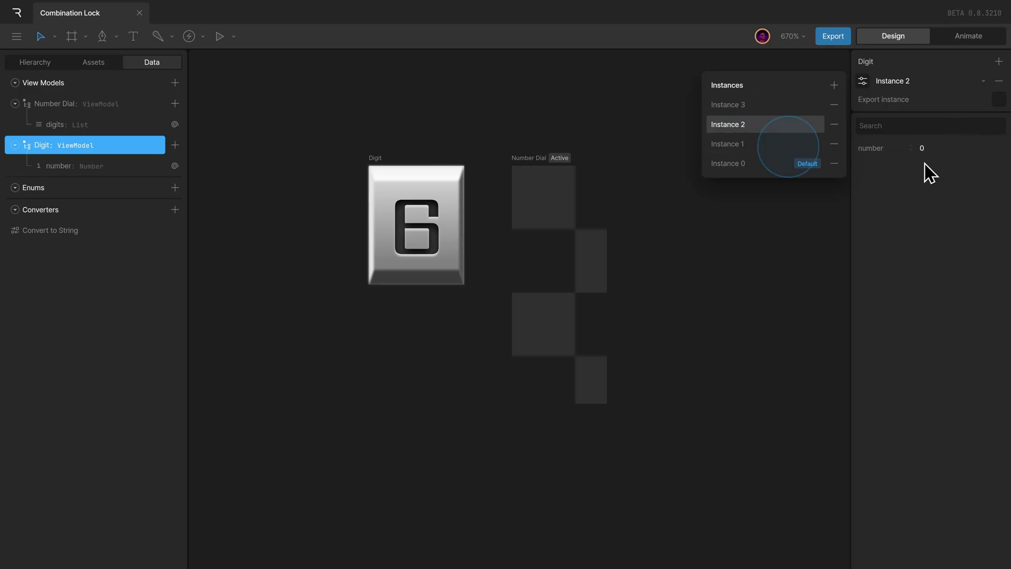
left_click(937, 175)
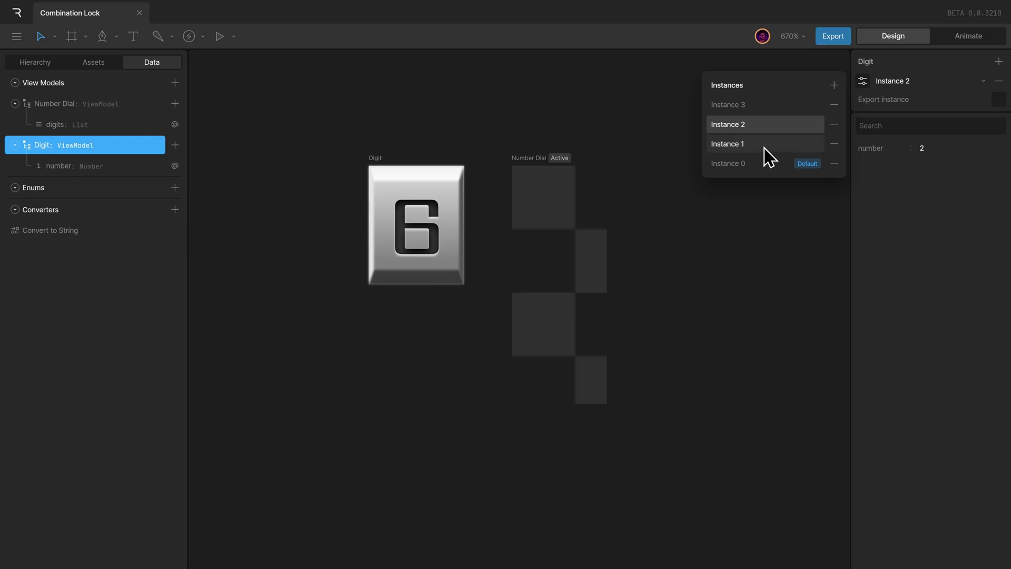
left_click(94, 127)
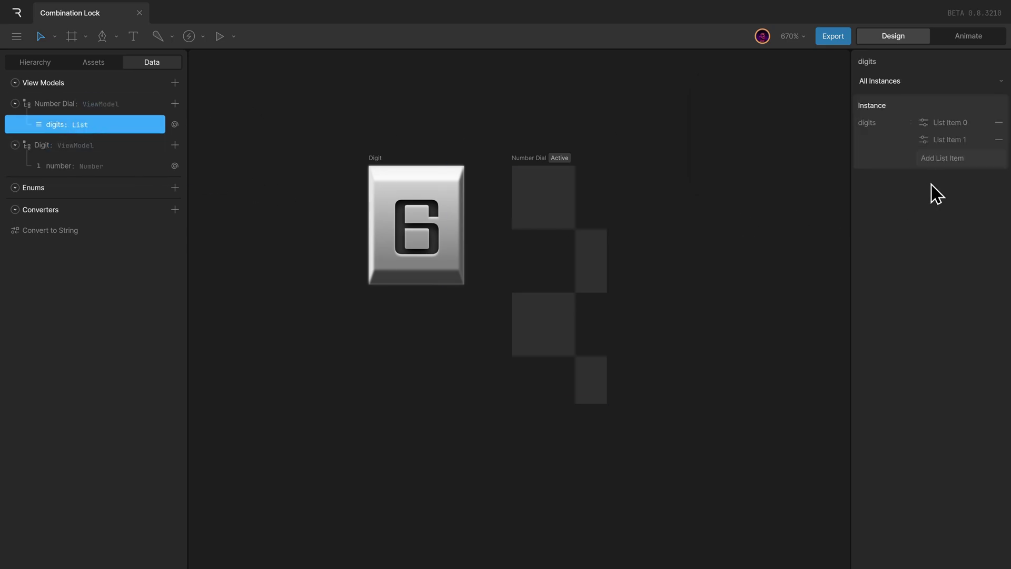
- Add List Item 2 and List Item 3 to digits, linked to Digit Instance 2 and Instance 3
left_click(945, 159)
left_click(951, 179)
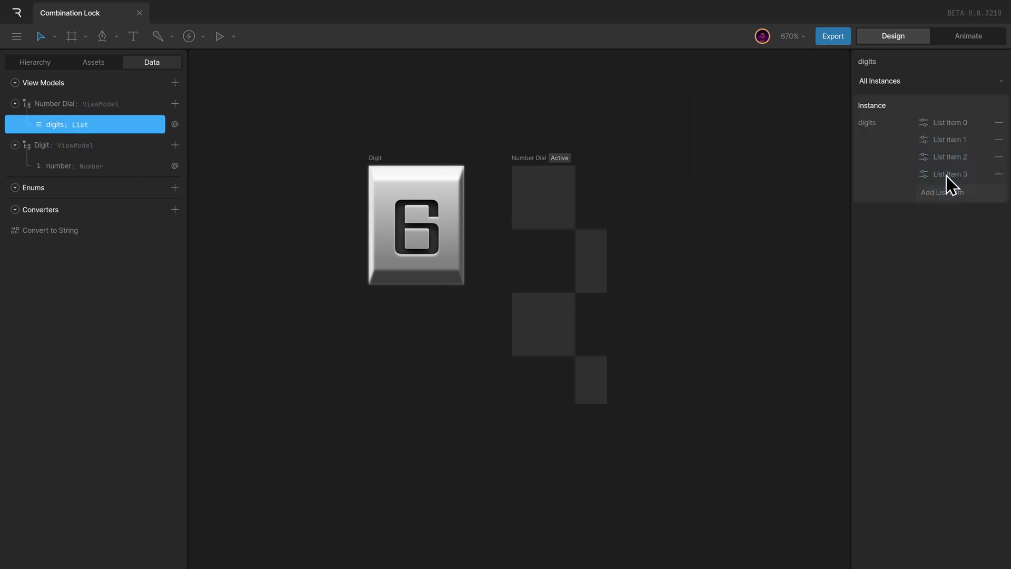
left_click(923, 157)
left_click(766, 184)
left_click(779, 222)
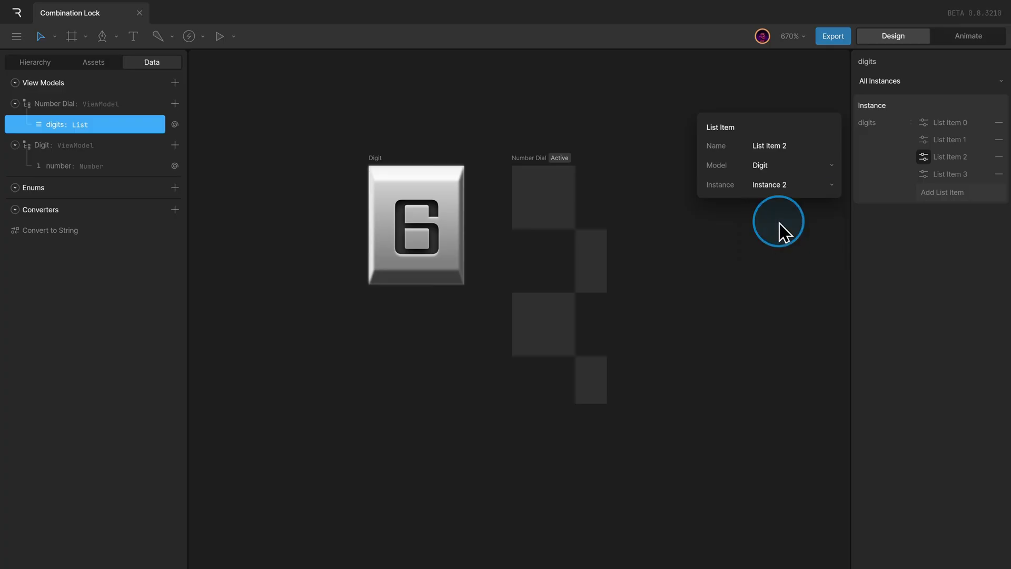
left_click(924, 173)
left_click(794, 183)
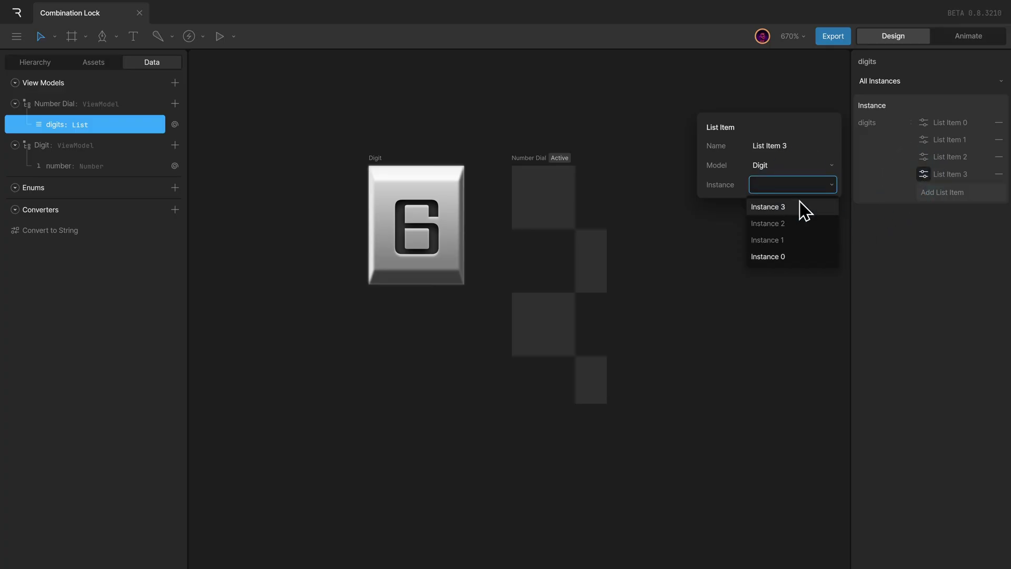
left_click(800, 205)
left_click(866, 226)
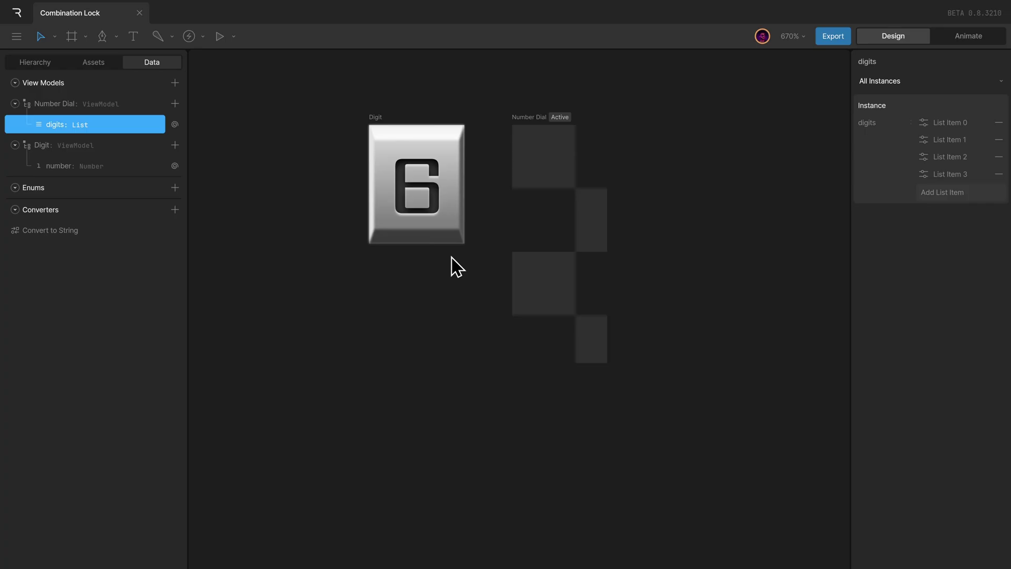
- Add a child Layout to the Number Dial artboard and remove its CCCCCC background fill
left_click(555, 268)
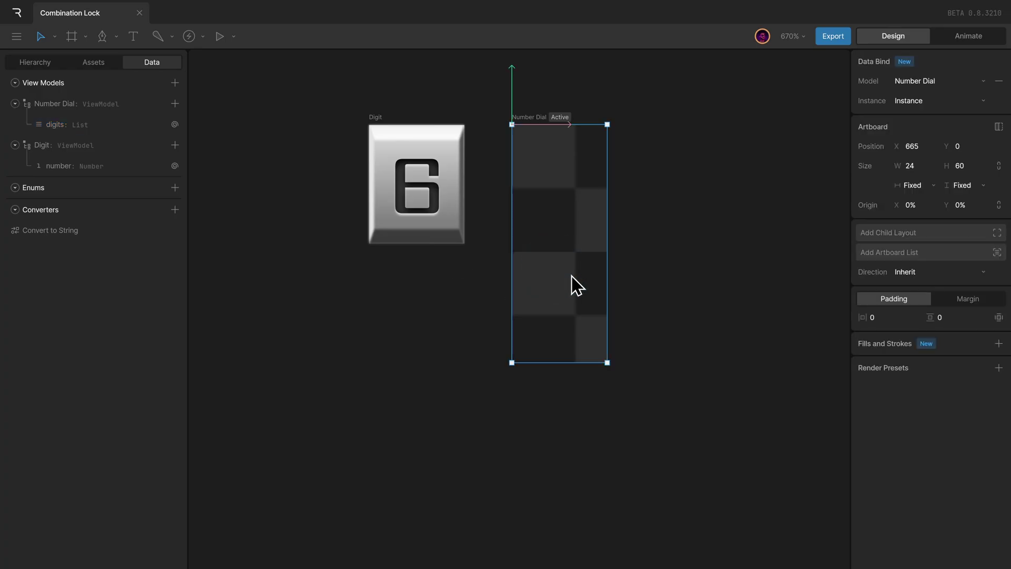
left_click(907, 236)
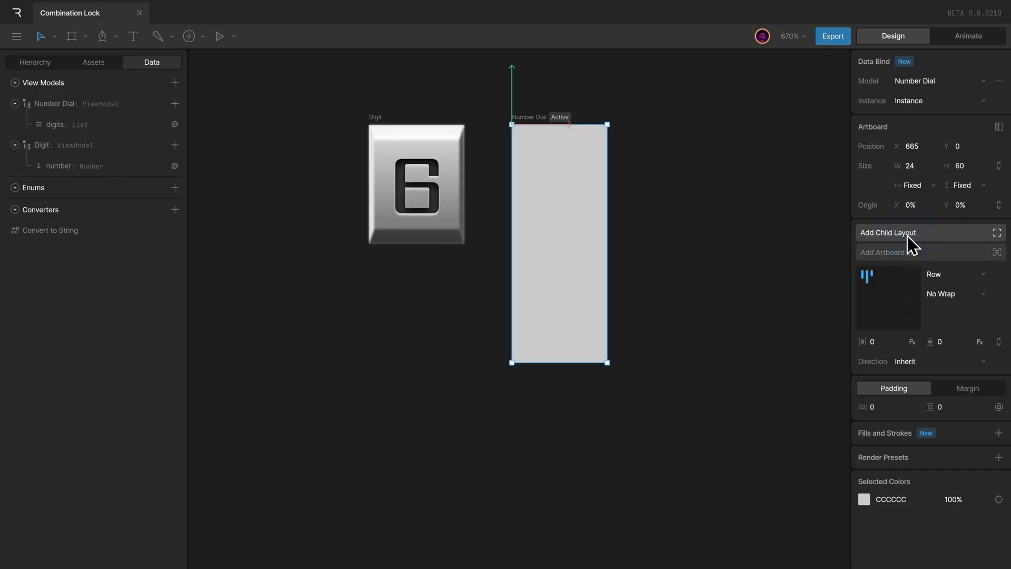
left_click(47, 62)
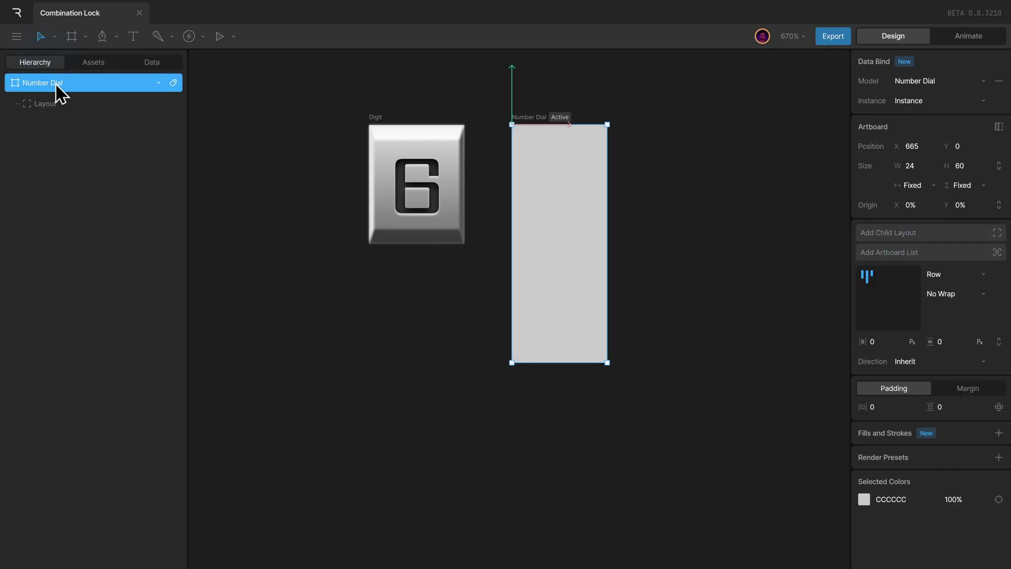
left_click(45, 104)
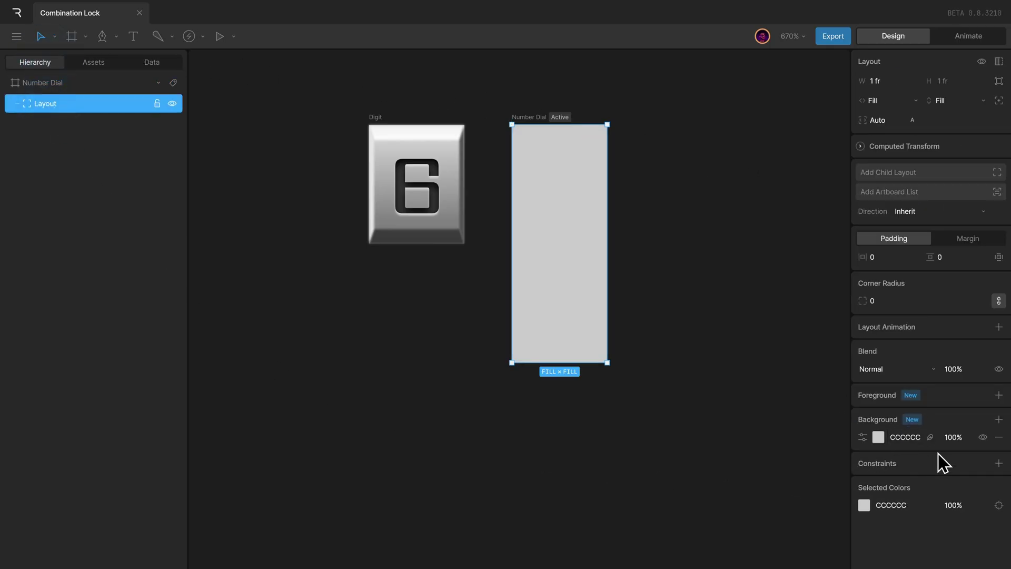
left_click(998, 437)
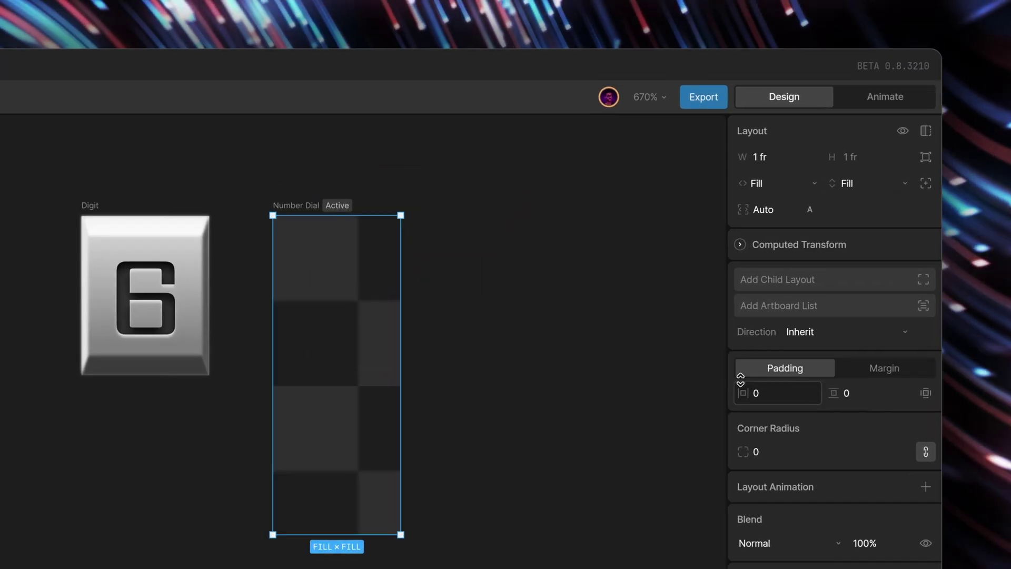
- Add an Artboard List inside the layout, bind its property to digits, and switch to Animate mode
left_click(805, 327)
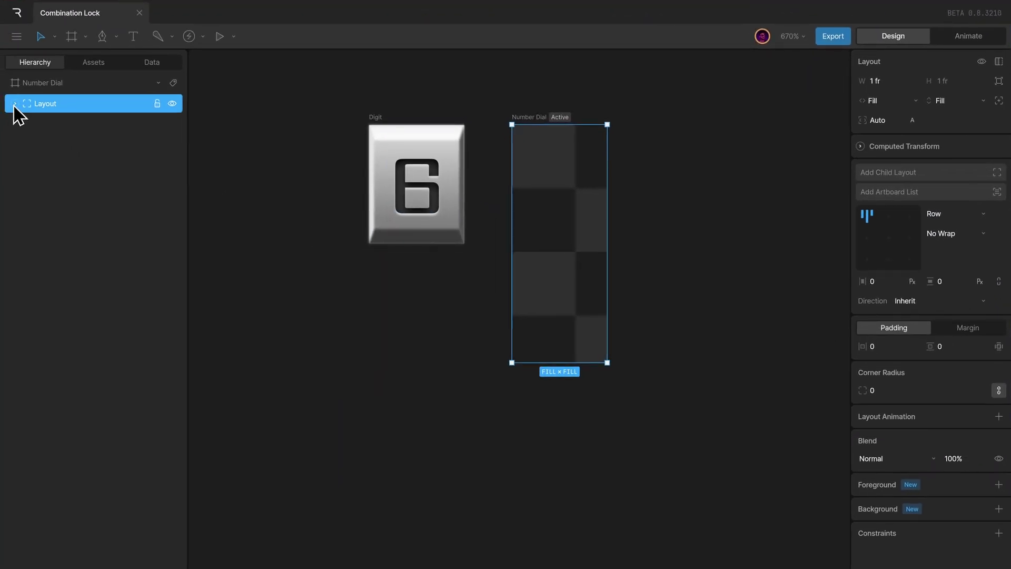
left_click(14, 103)
left_click(45, 124)
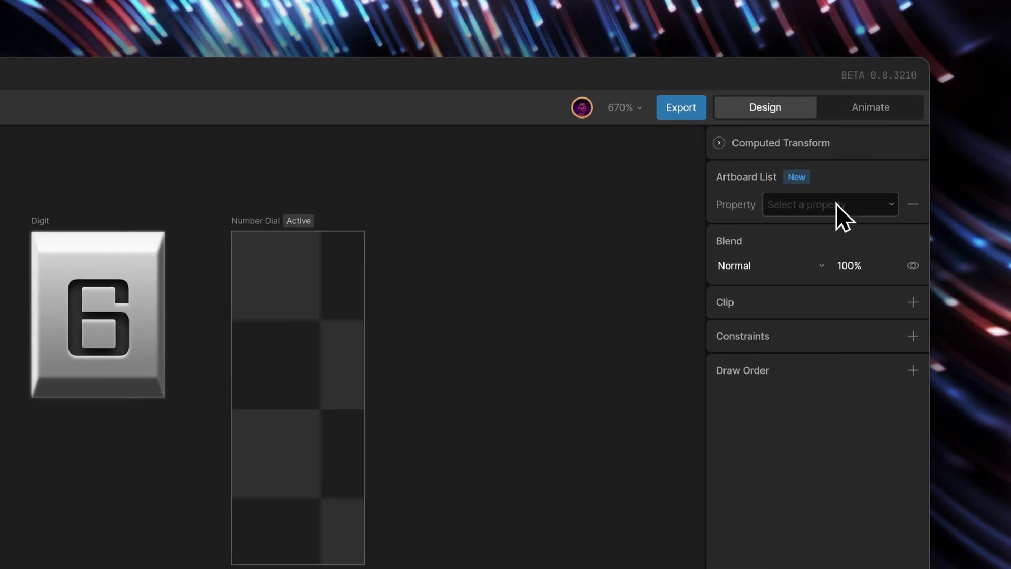
left_click(836, 204)
left_click(827, 255)
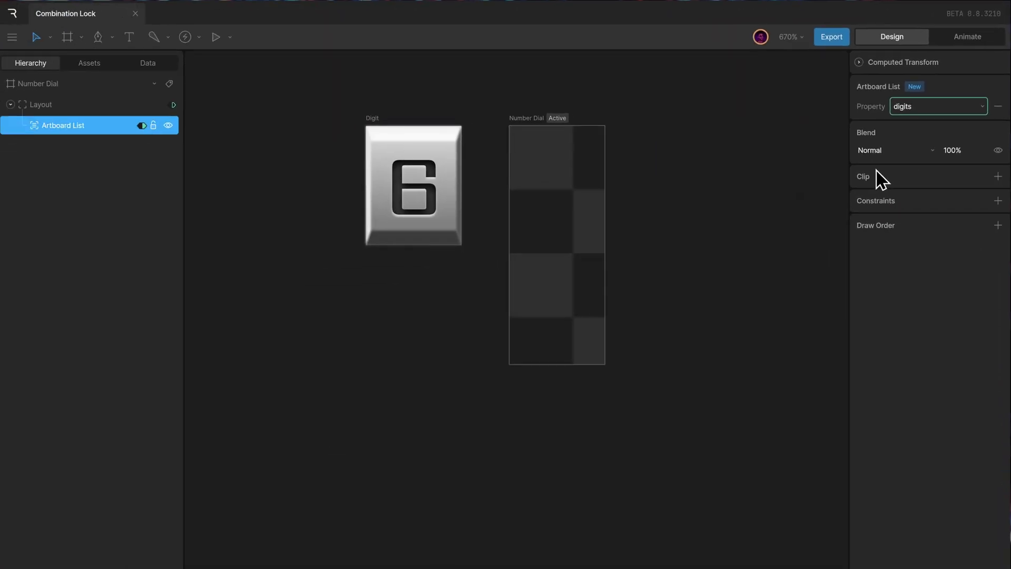
key("Tab")
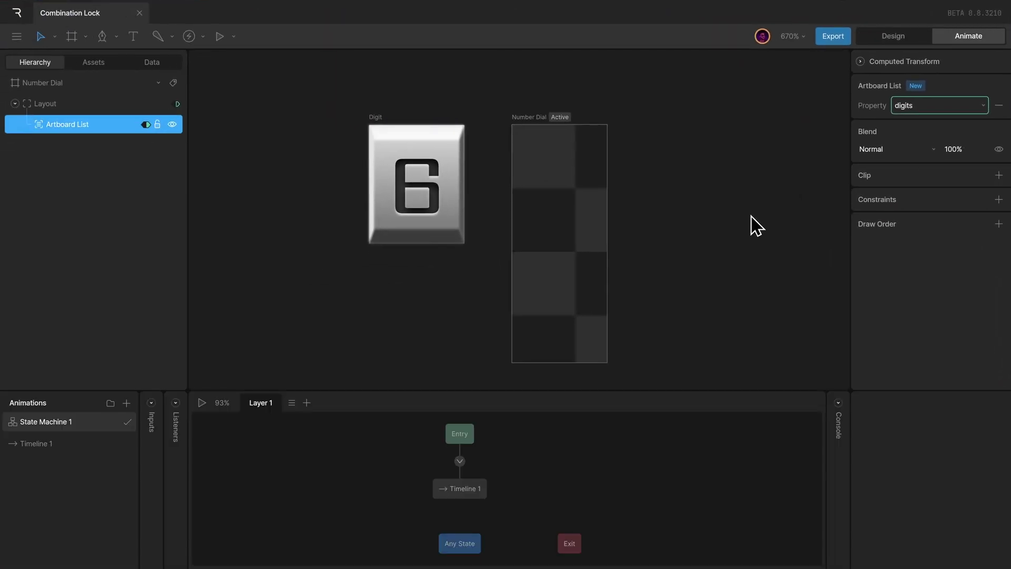
key("space")
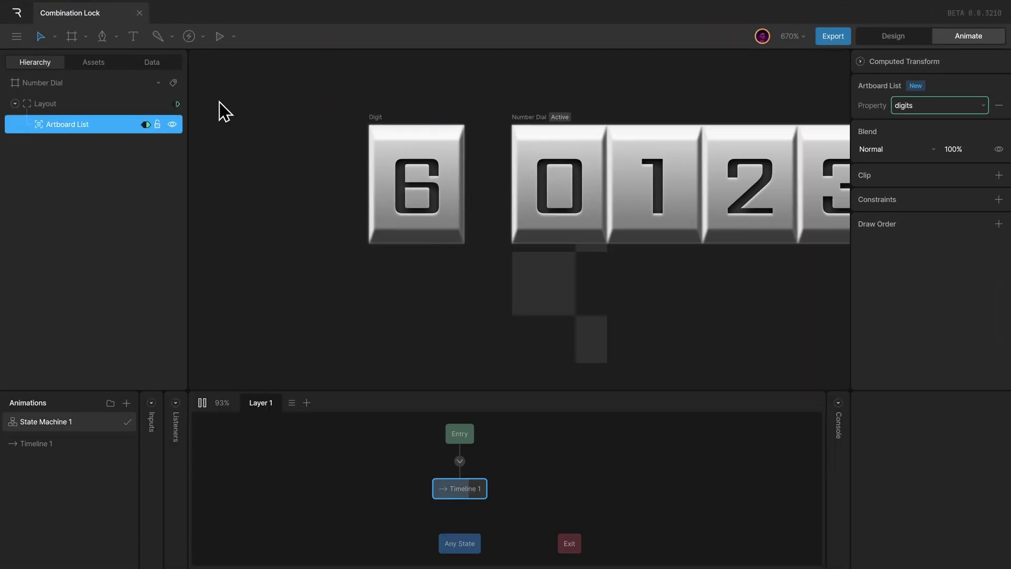
left_click(157, 66)
left_click(124, 129)
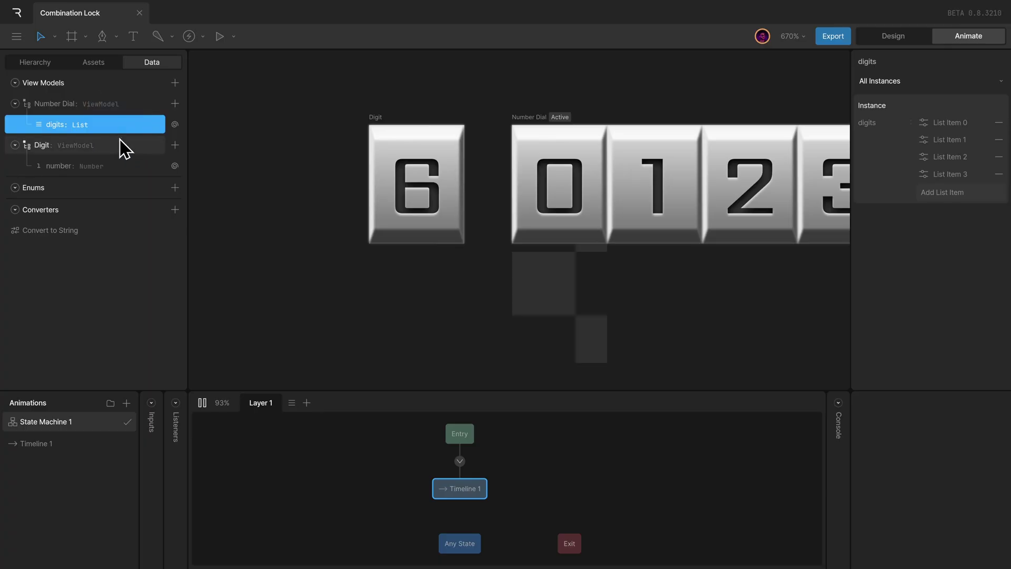
left_click(121, 148)
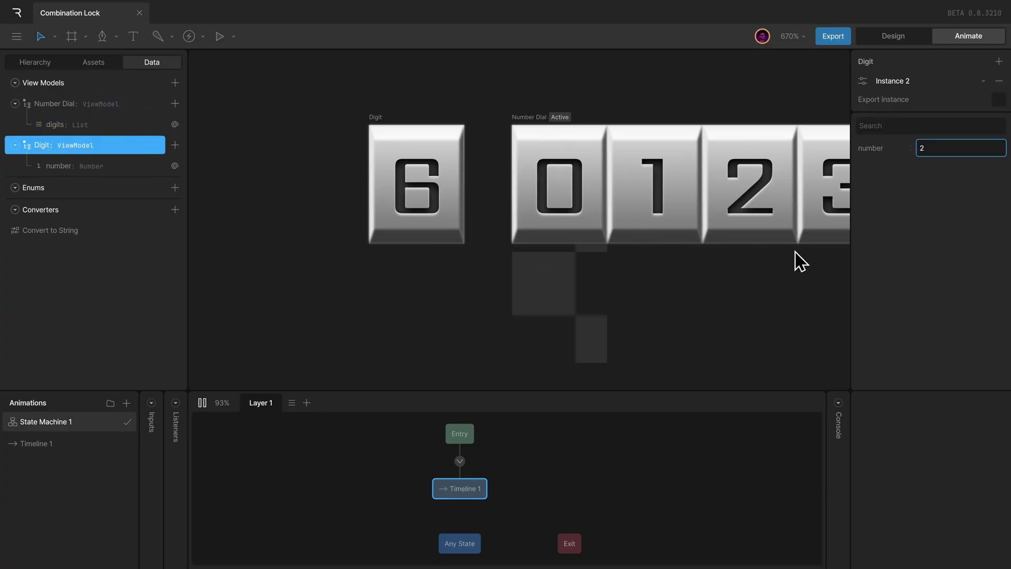
left_click(42, 64)
left_click(71, 105)
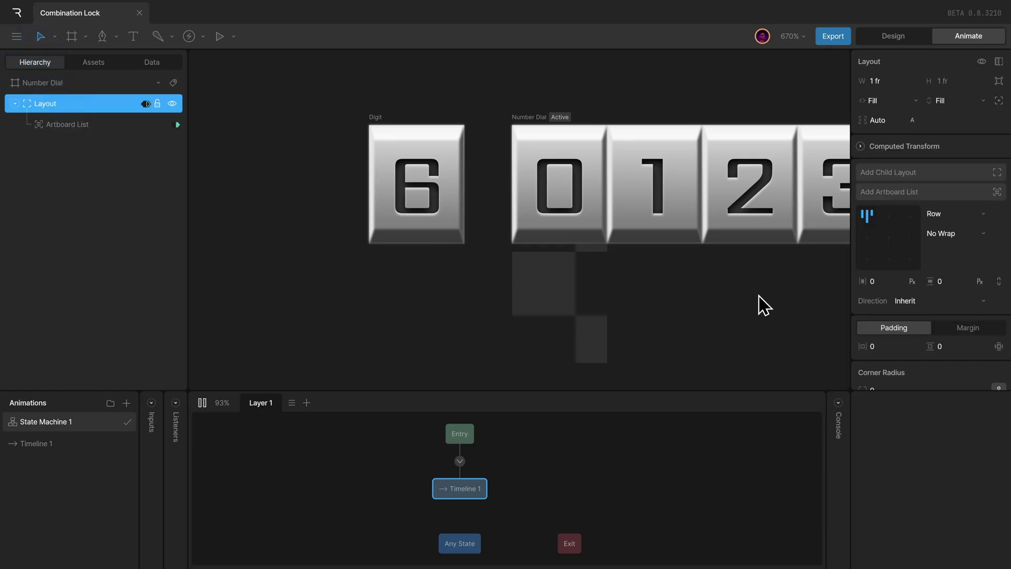
left_click(956, 215)
left_click(957, 235)
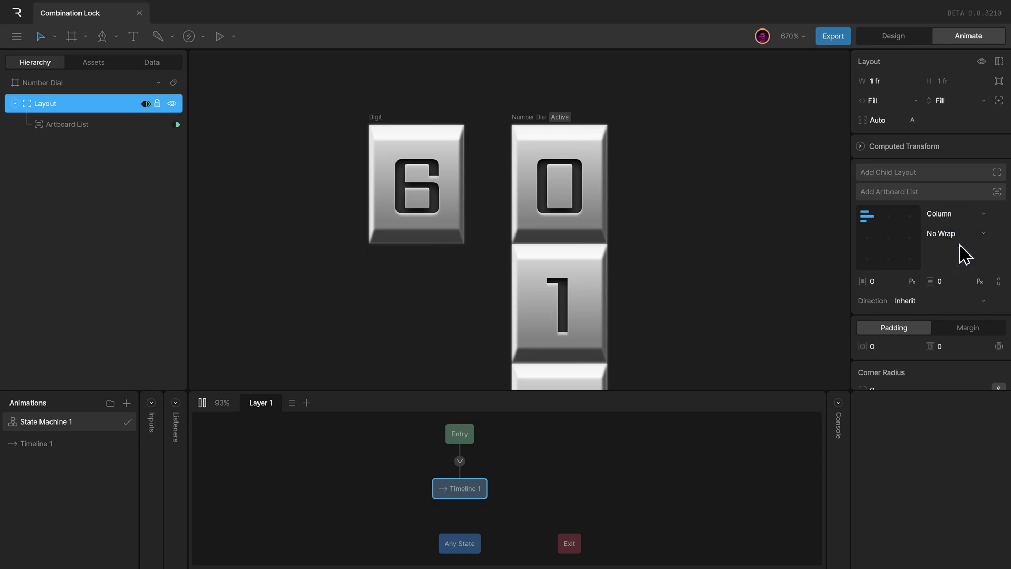
left_click_drag(942, 280, 950, 309)
key("space")
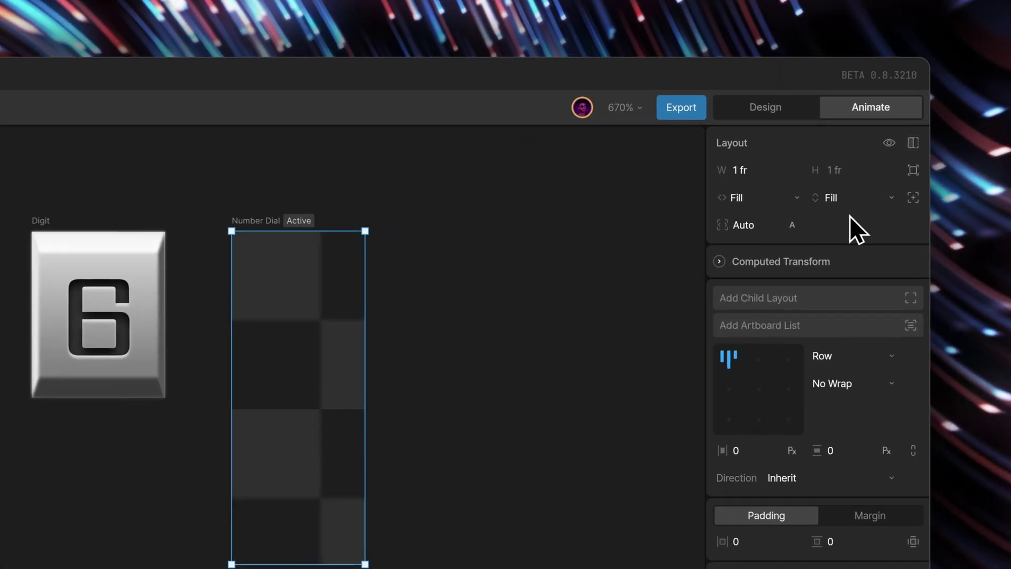
- Set the layout's height to hug its content and its direction to Column
left_click(949, 101)
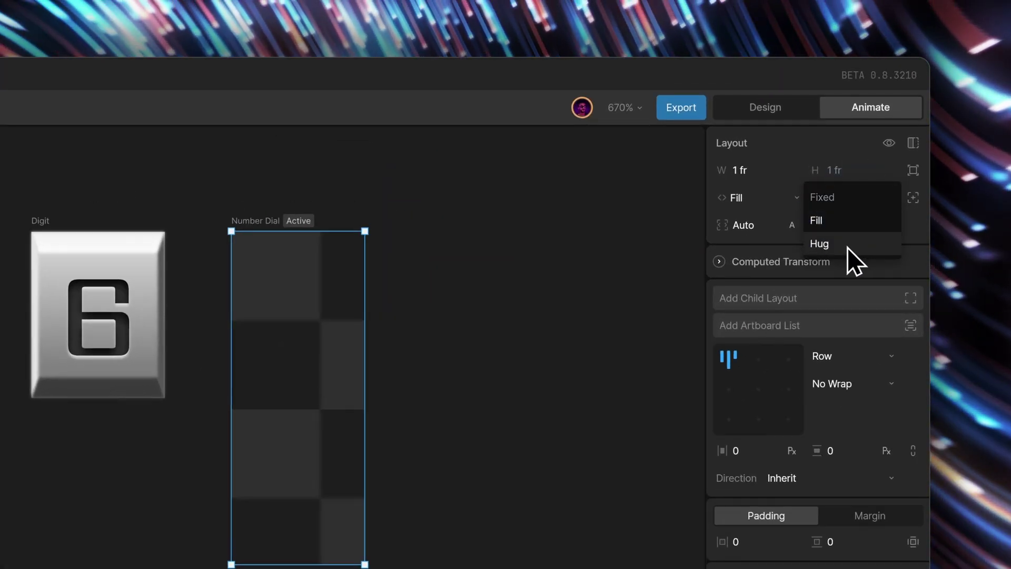
left_click(847, 246)
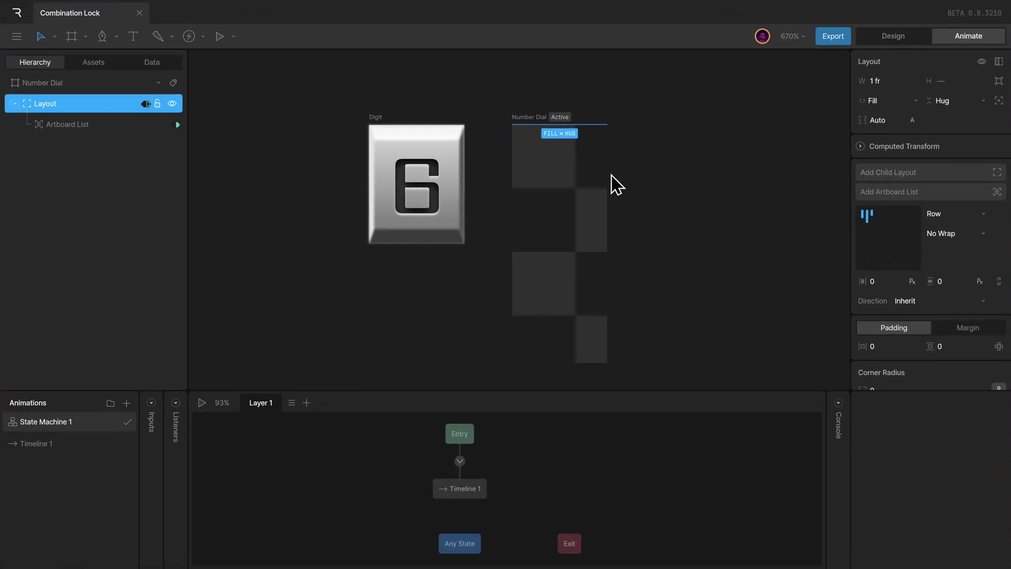
left_click(944, 214)
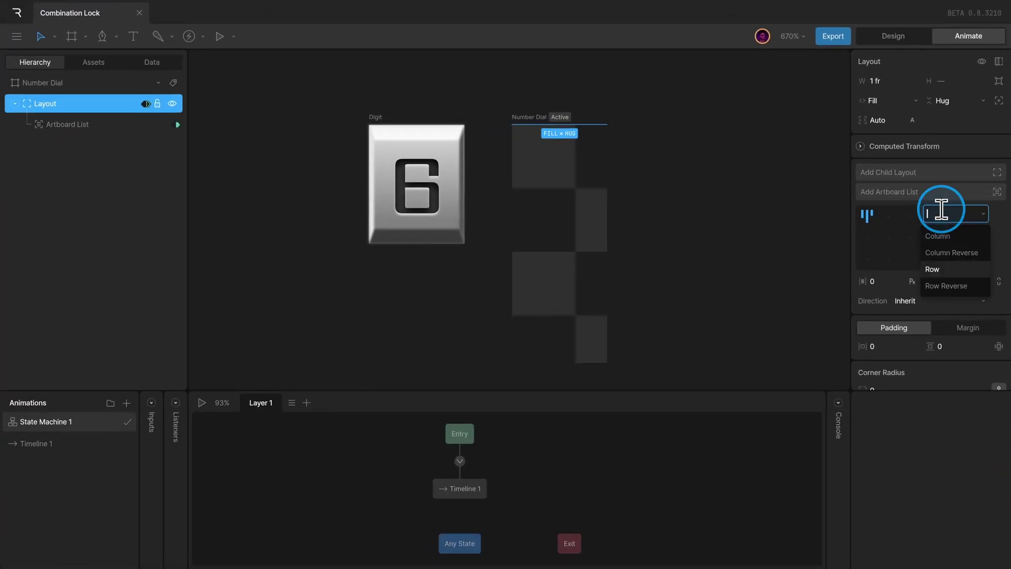
left_click(944, 240)
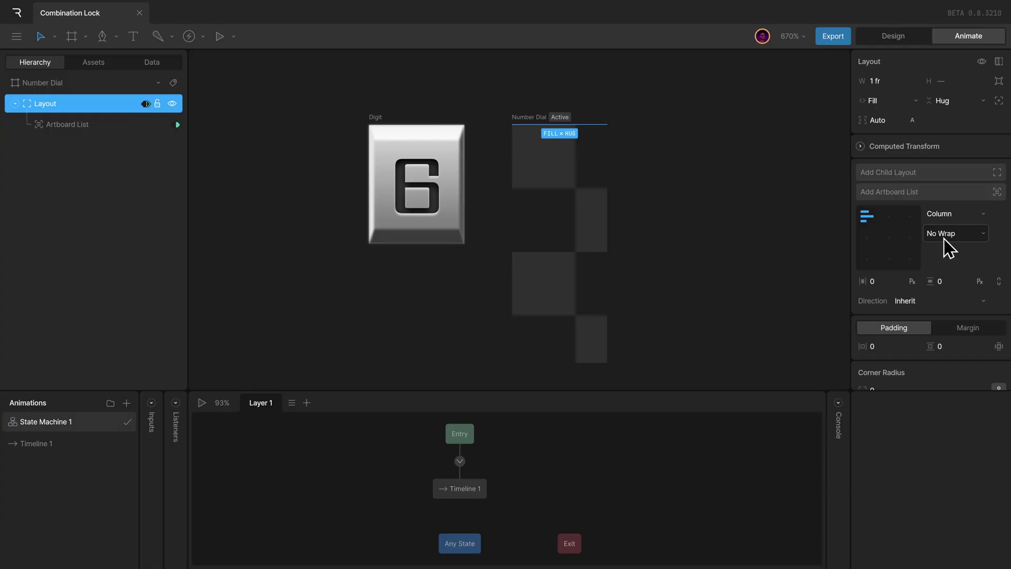
- Add a Scroll > Content constraint to the layout, then deselect everything
scroll(947, 246, "down", 3)
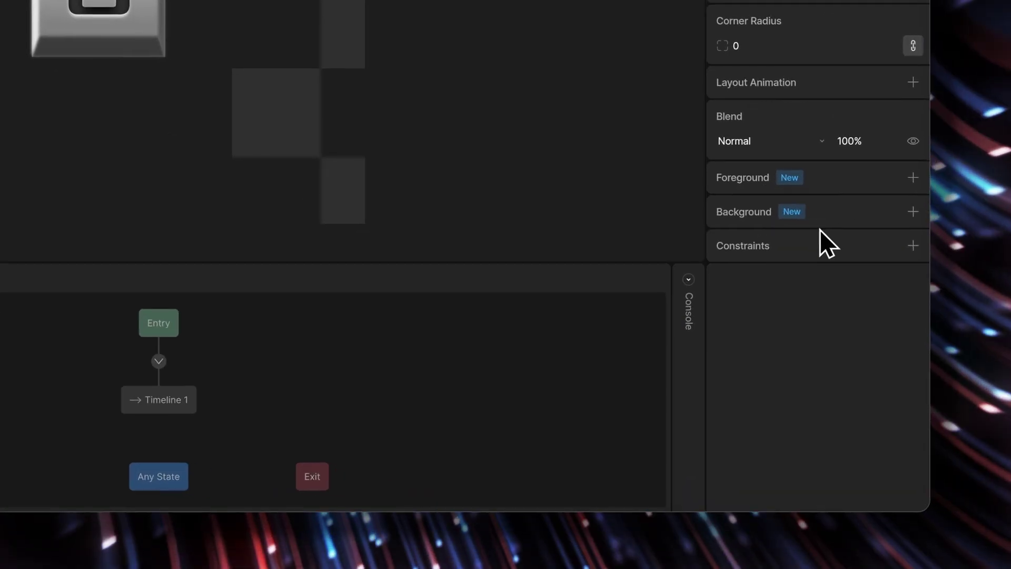
left_click(908, 245)
mouse_move(797, 451)
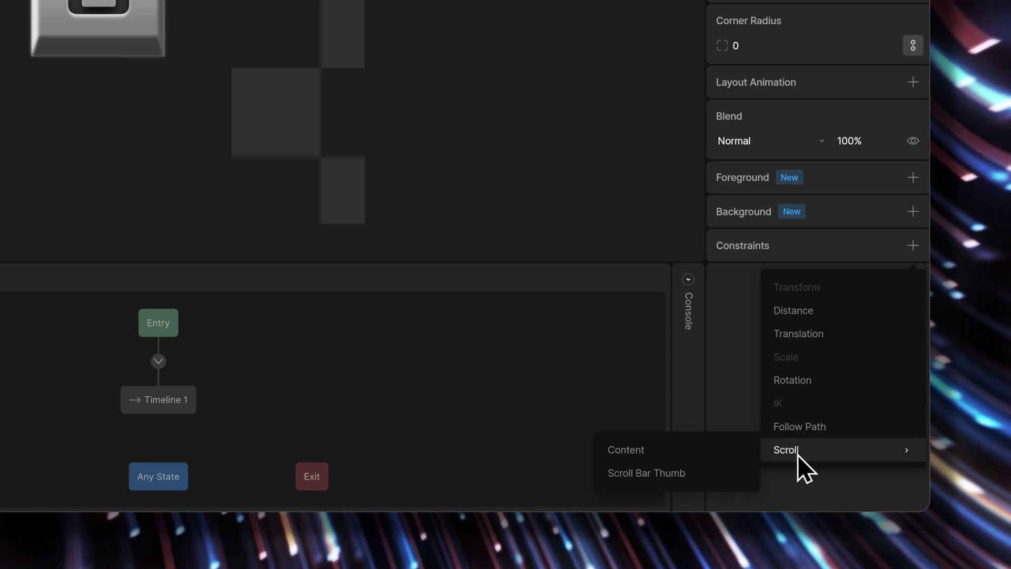
left_click(730, 452)
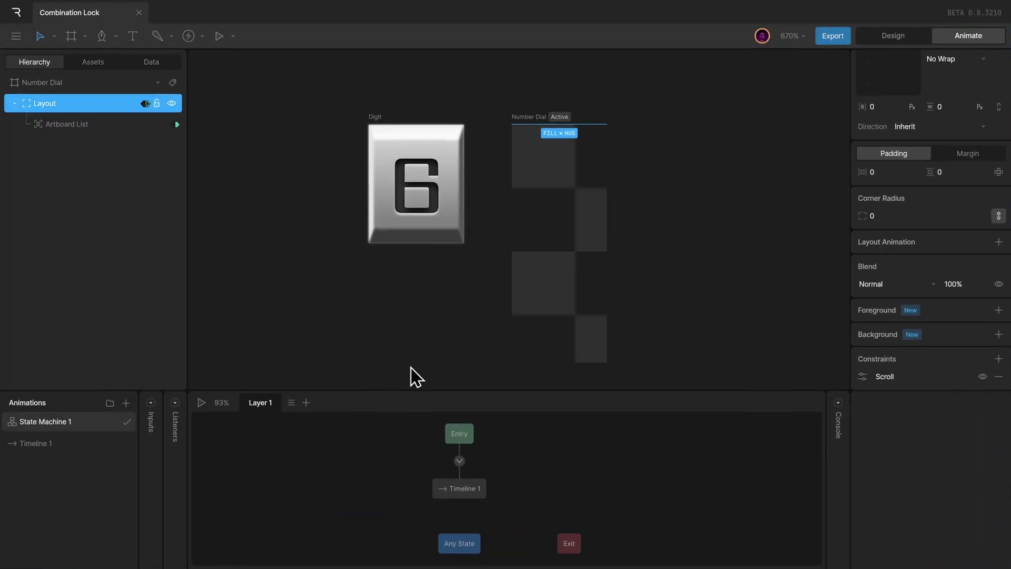
left_click(66, 231)
- Play the state machine, drag the dial through its digit tiles, then stop the preview
left_click(201, 403)
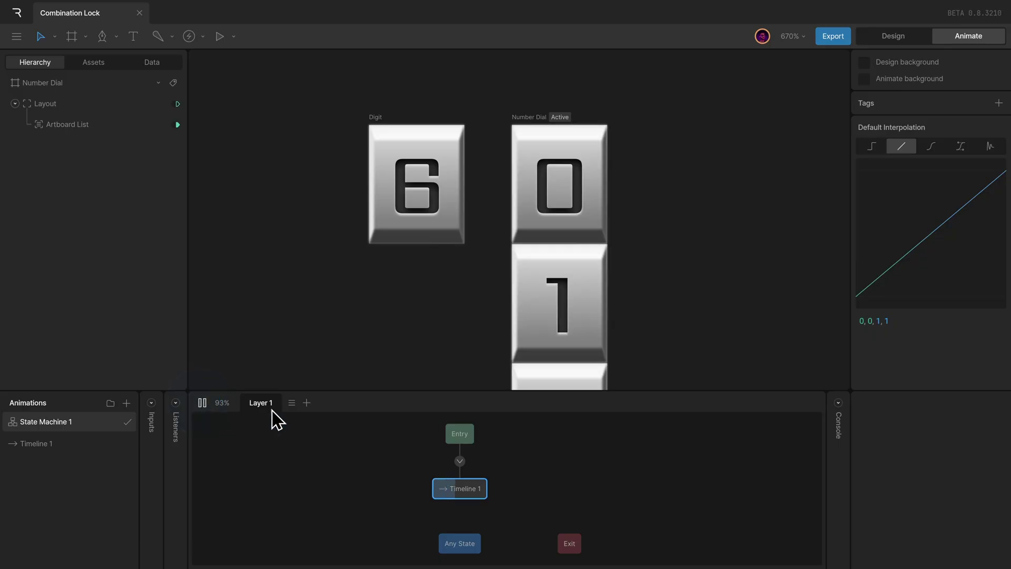
left_click_drag(581, 357, 620, 135)
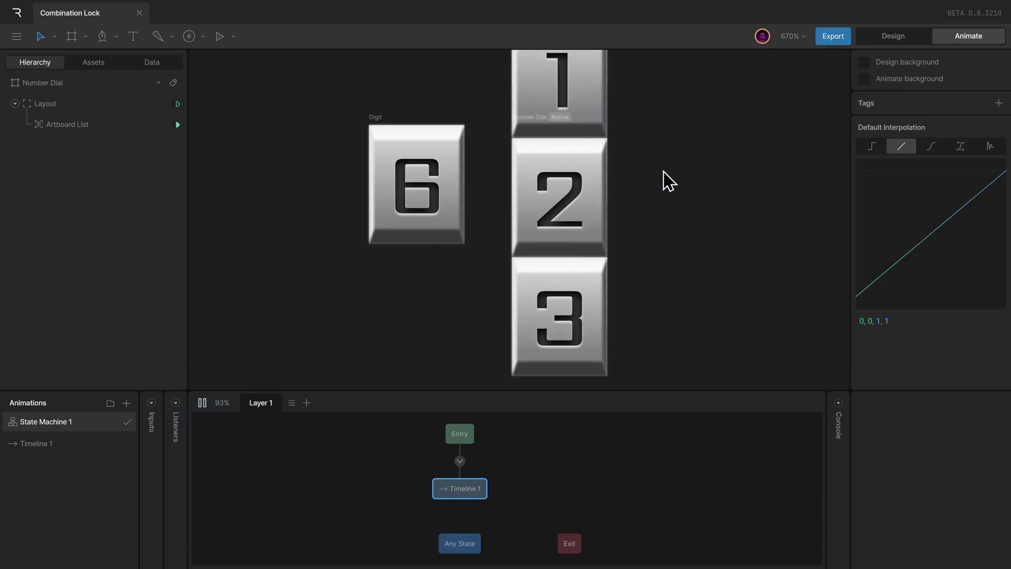
key("space")
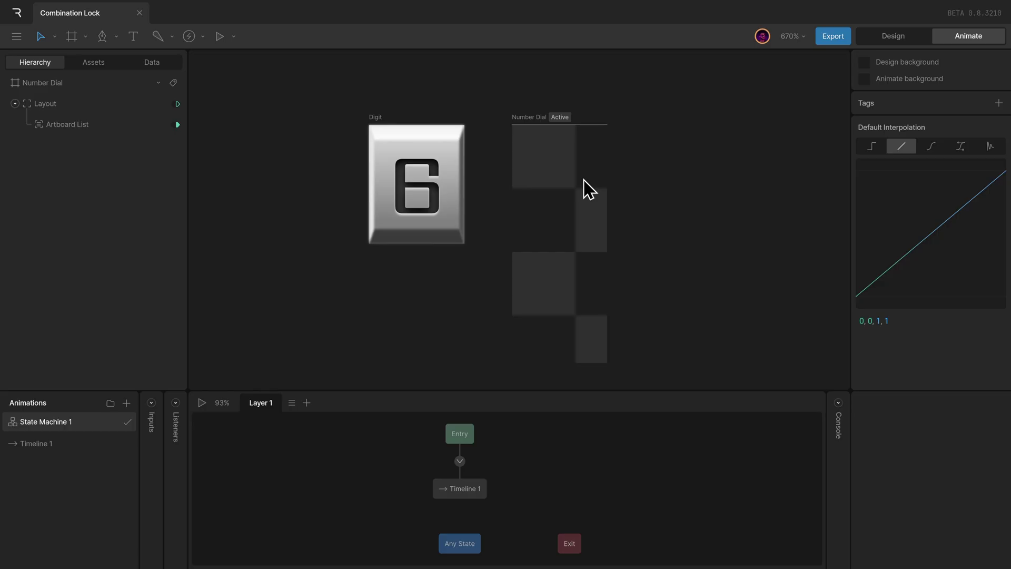
- Adjust a Number Dial artboard layout option, then replay and drag the dial to test snapping
left_click(544, 125)
left_click(998, 127)
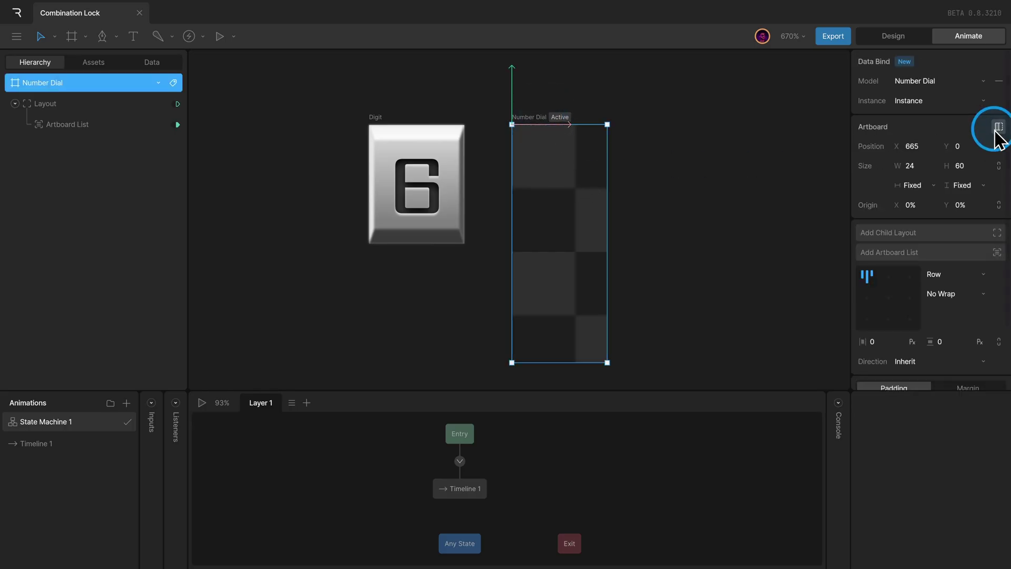
key("space")
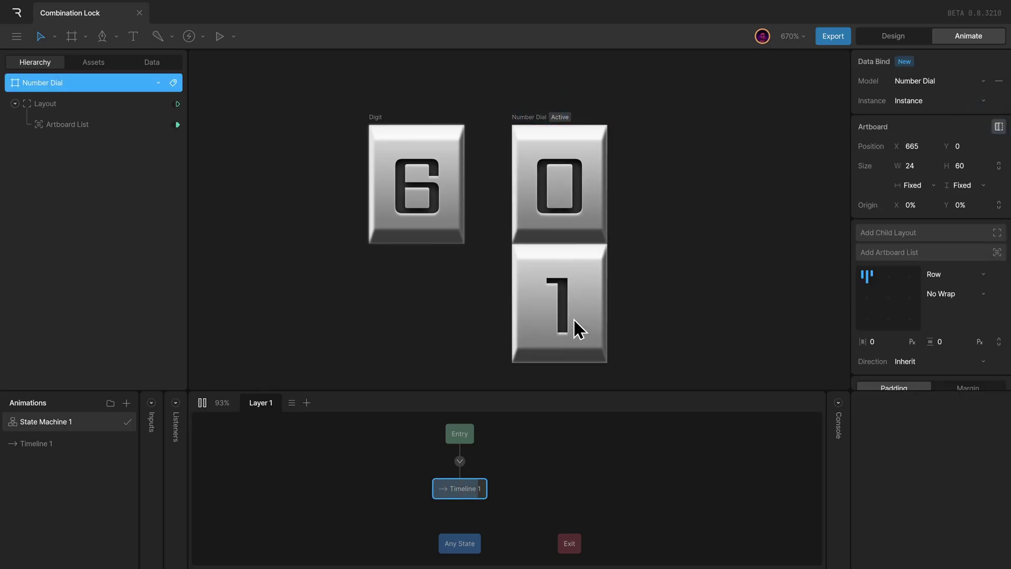
left_click(586, 77)
left_click_drag(566, 298, 576, 439)
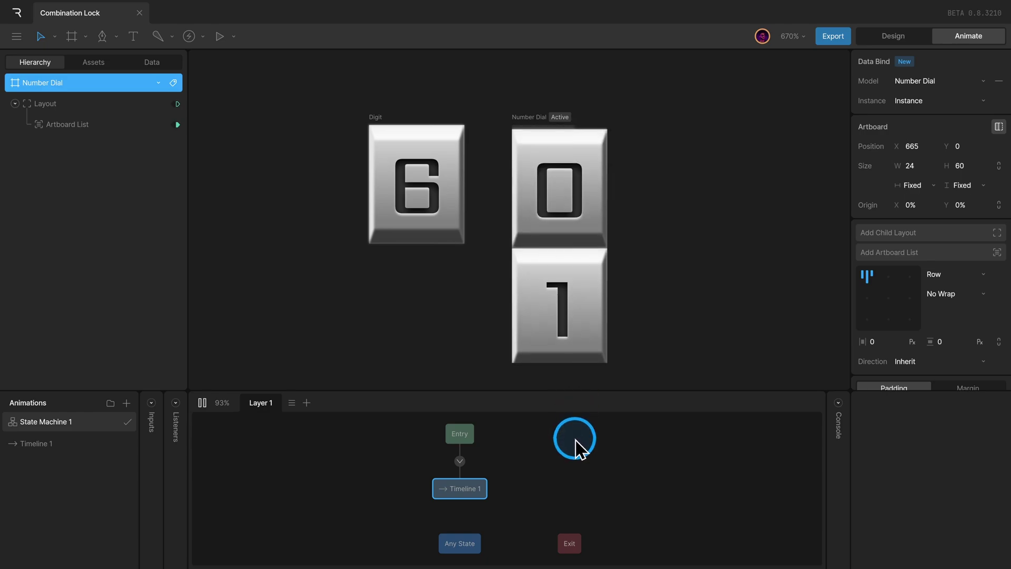
left_click_drag(585, 379, 591, 226)
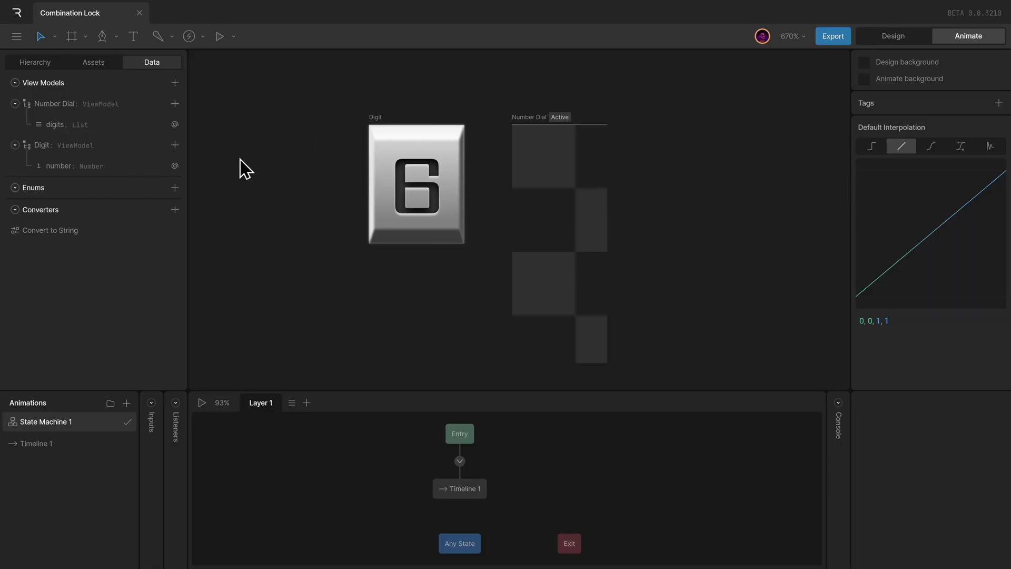
- Review the Digit instances, then delete Number Dial's digits List property
left_click(123, 148)
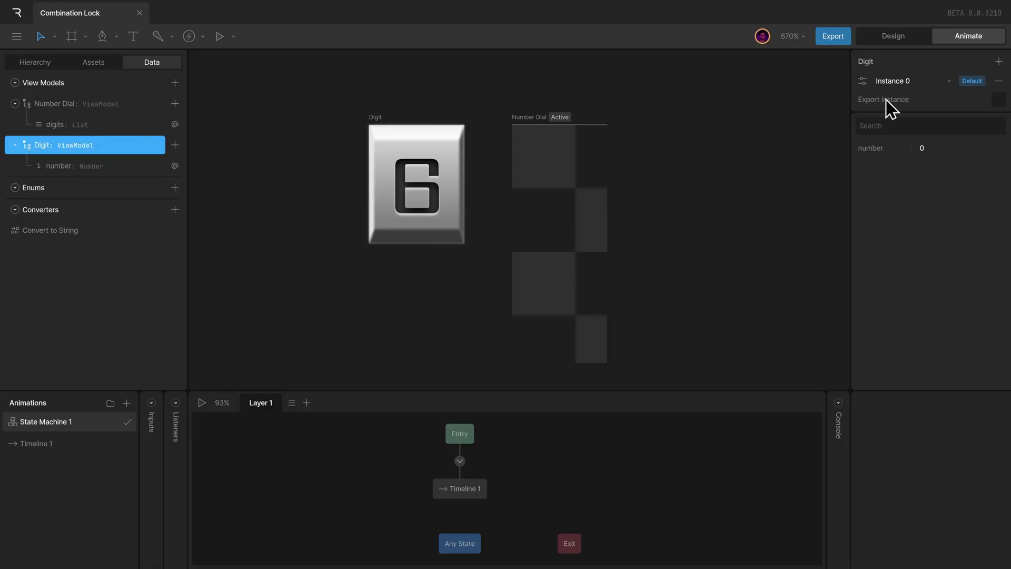
left_click(863, 82)
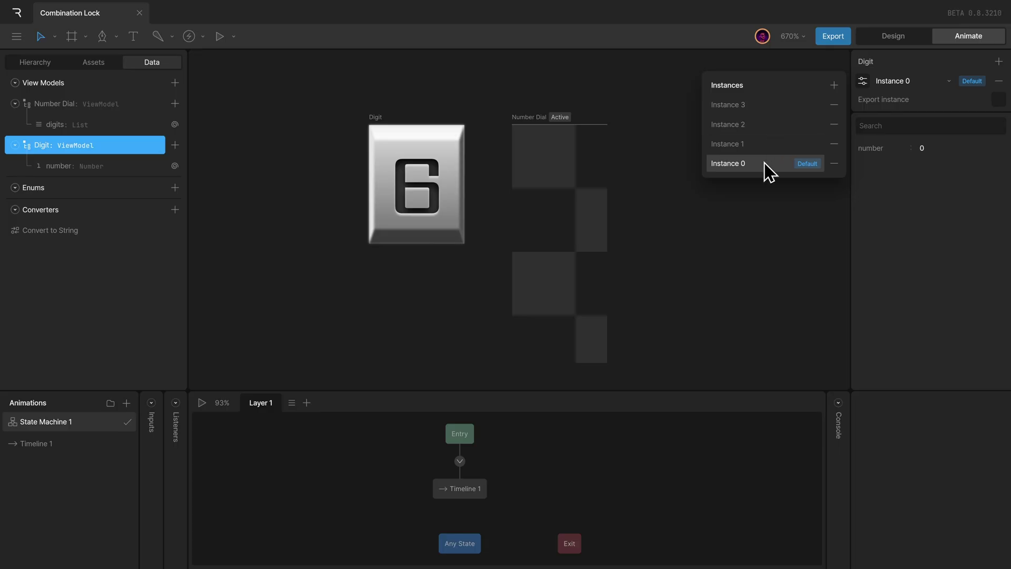
left_click(550, 79)
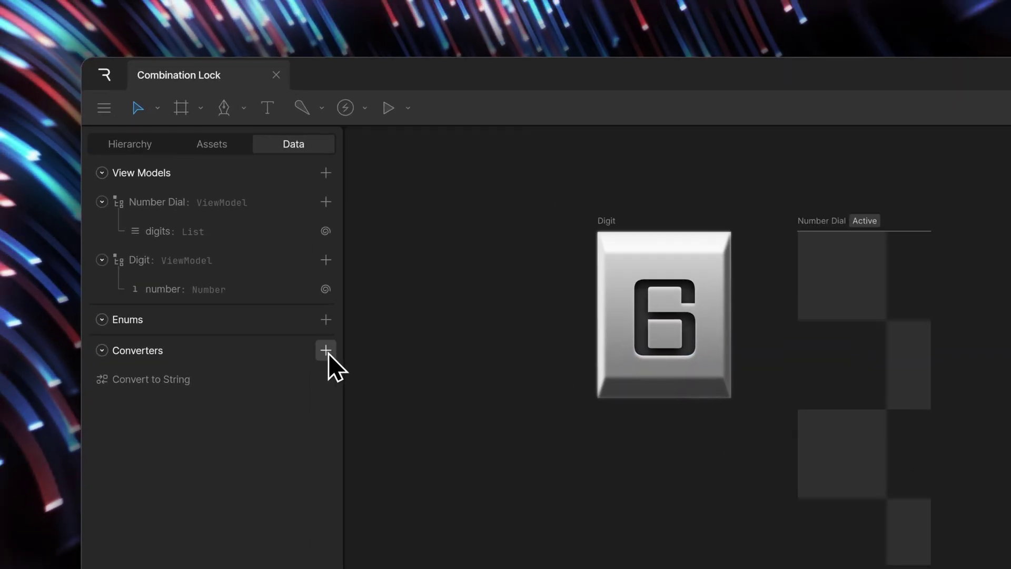
left_click(175, 210)
mouse_move(225, 306)
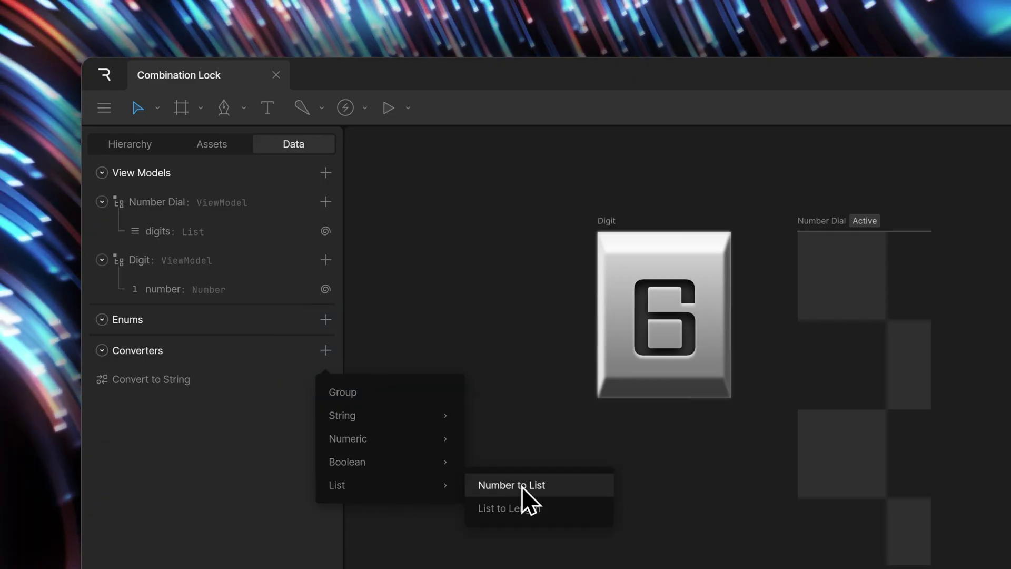
right_click(233, 235)
left_click(267, 332)
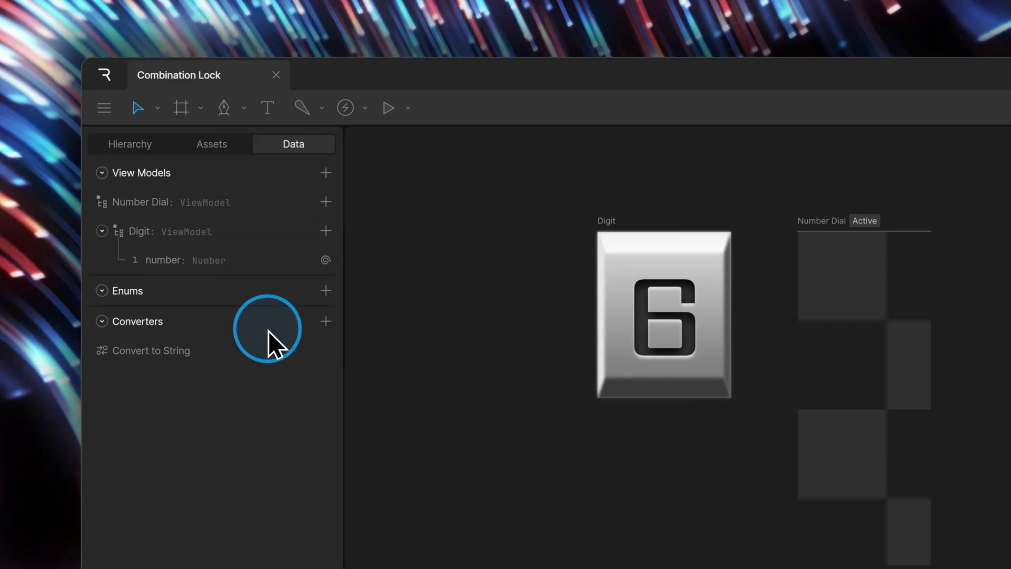
- Add a Number property named digits with value 10 to Number Dial, then select Artboard List
left_click(325, 202)
left_click(358, 242)
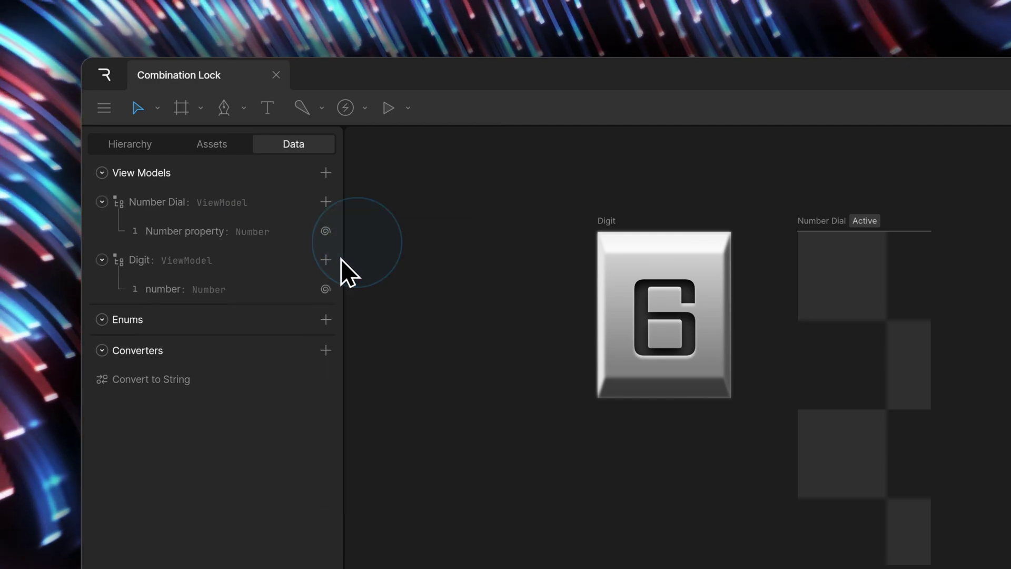
double_click(222, 228)
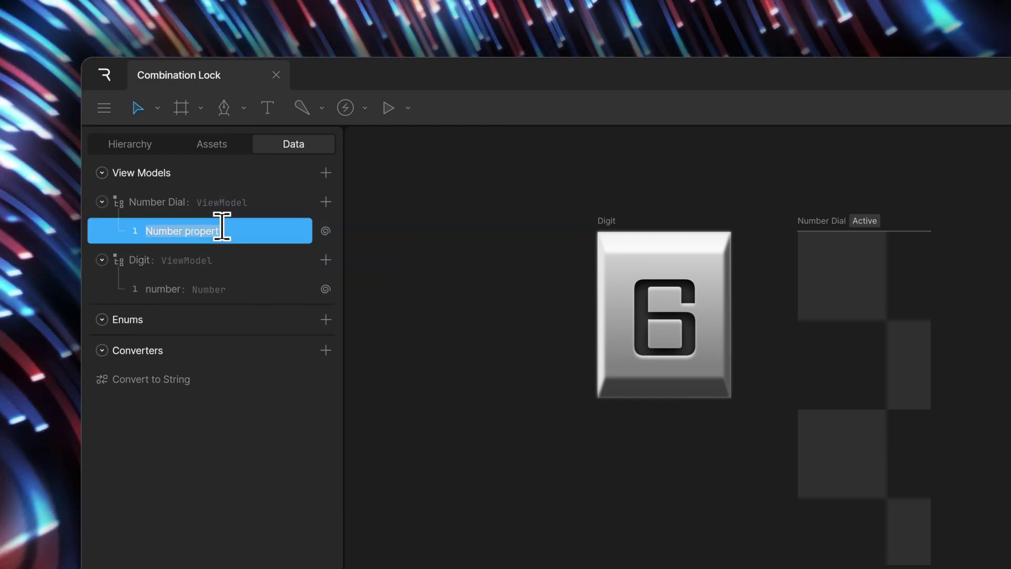
type("digits")
key("Return")
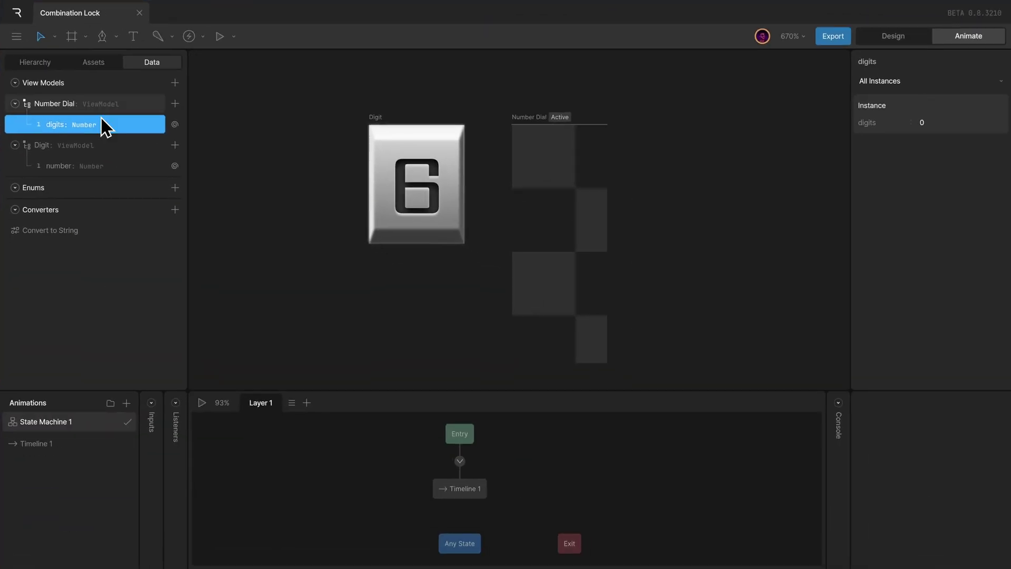
left_click(929, 123)
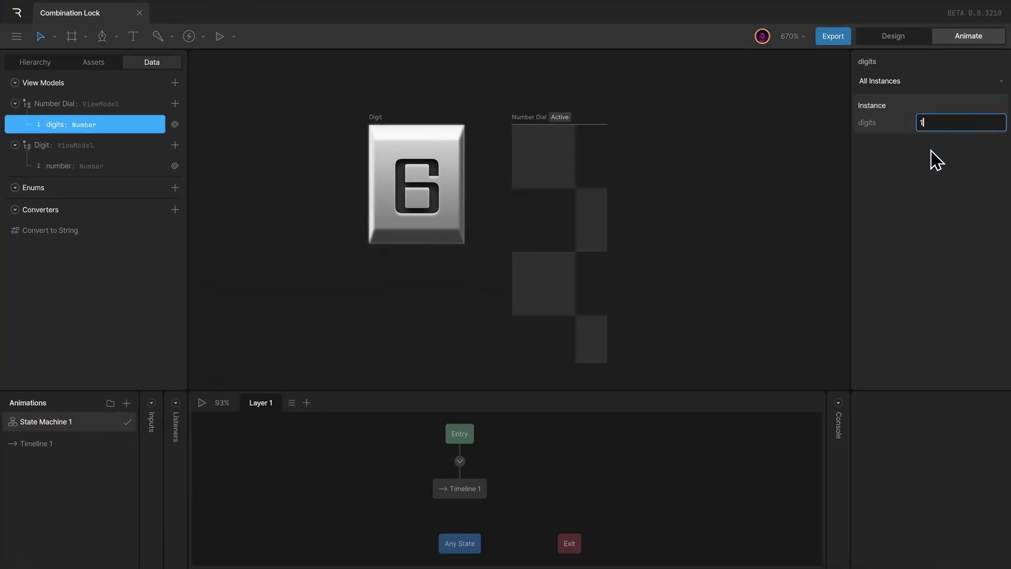
key("Return")
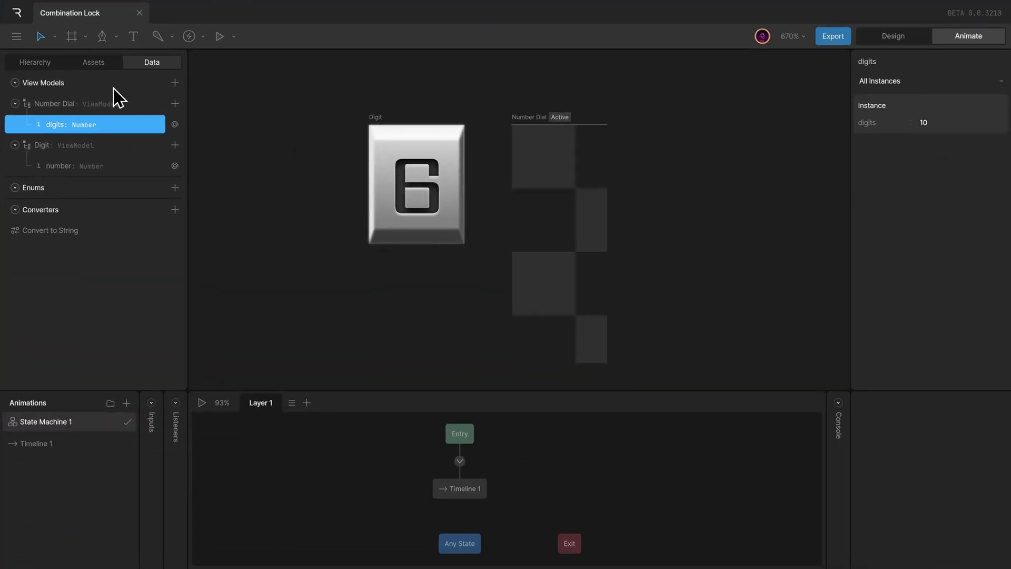
left_click(36, 63)
left_click(55, 122)
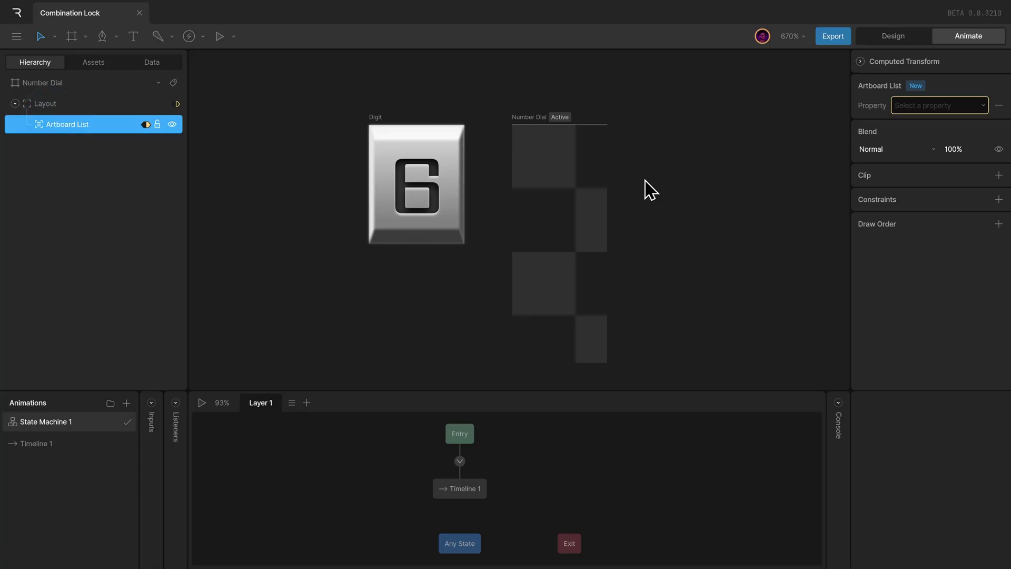
- Bind the Artboard List's property to digits and add a Number to List converter
left_click(897, 104)
left_click(903, 146)
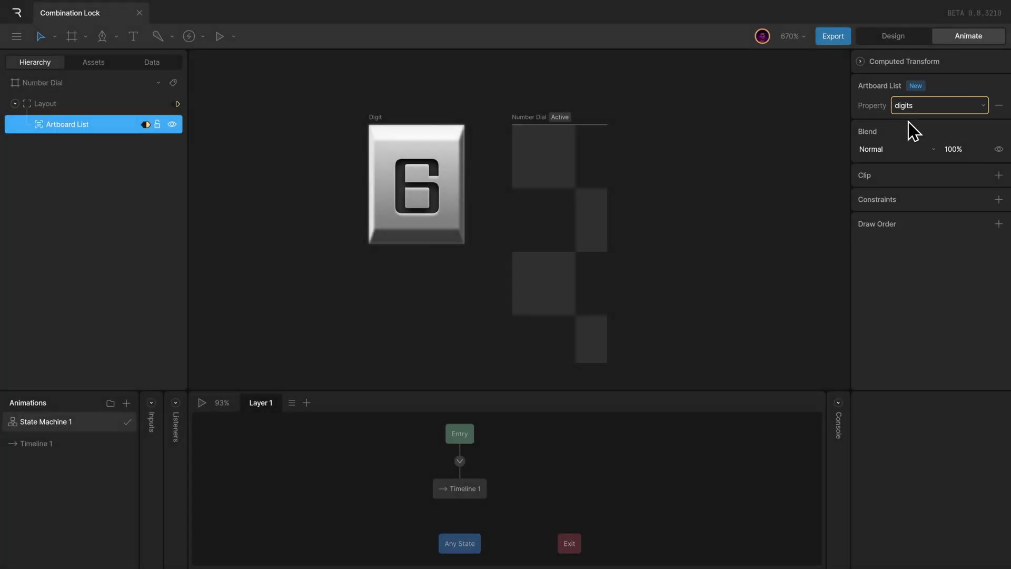
left_click(168, 65)
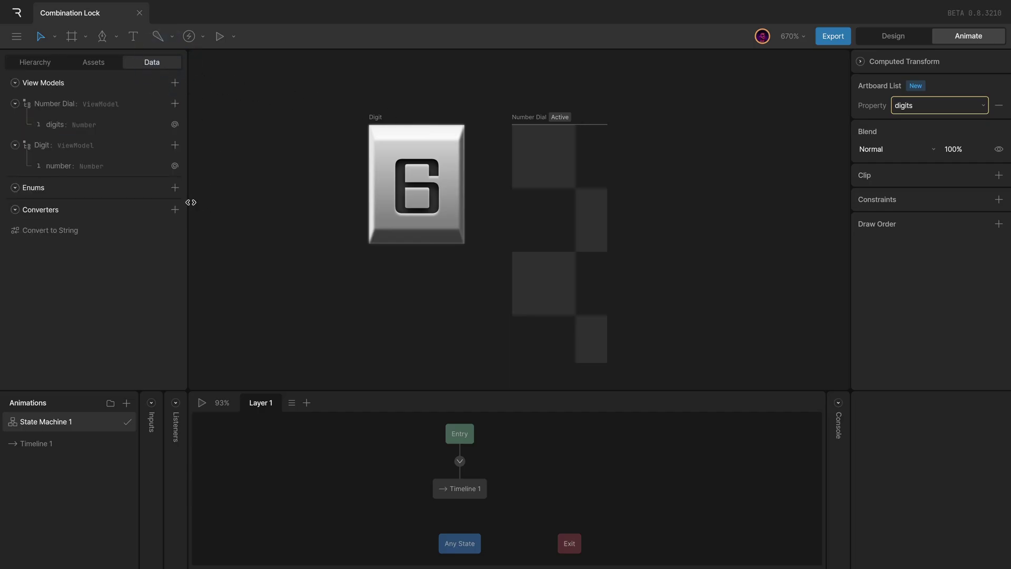
left_click(175, 209)
mouse_move(227, 310)
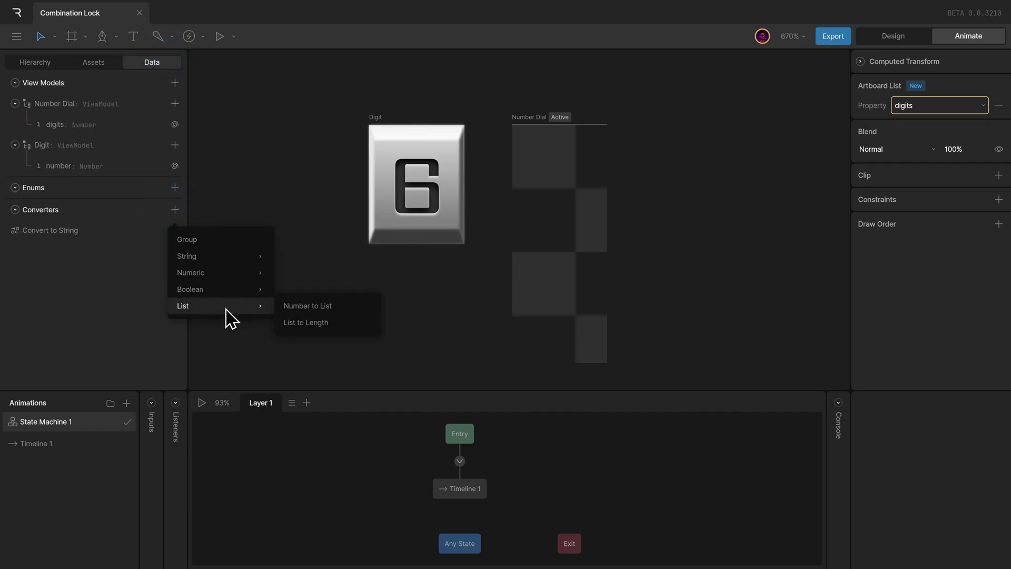
left_click(333, 306)
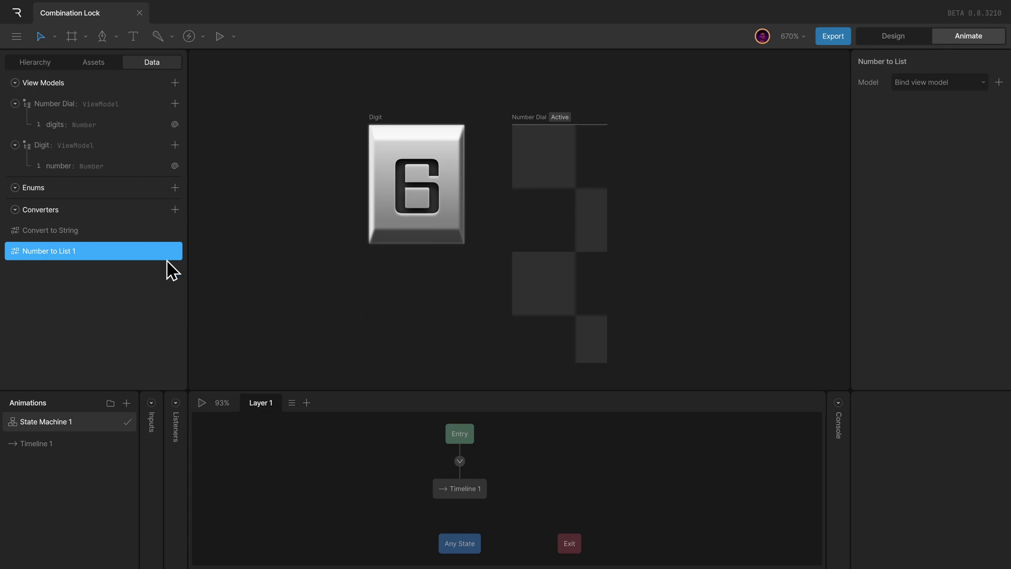
- Name the converter 'Number to List' and set its output view model to Digit
double_click(101, 251)
key("BackSpace")
key("BackSpace")
key("Return")
left_click(936, 87)
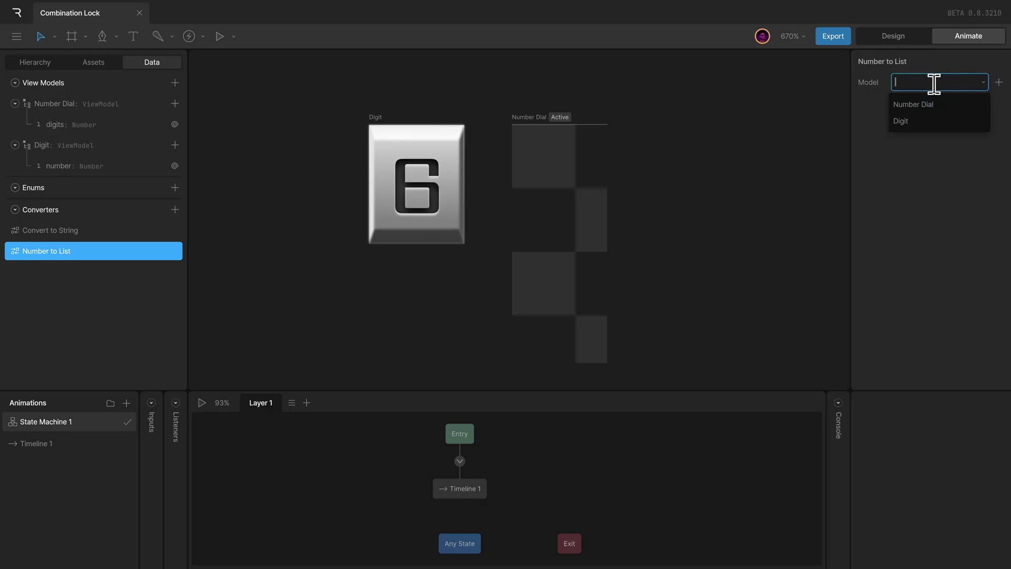
left_click(901, 121)
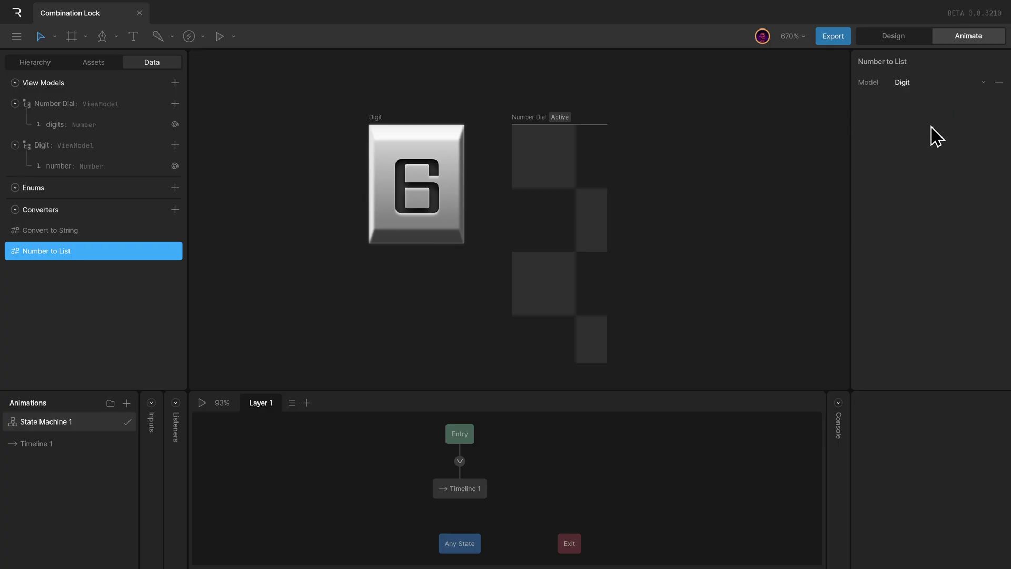
- Apply the Number to List converter to the Artboard List's digits binding
left_click(42, 63)
left_click(72, 125)
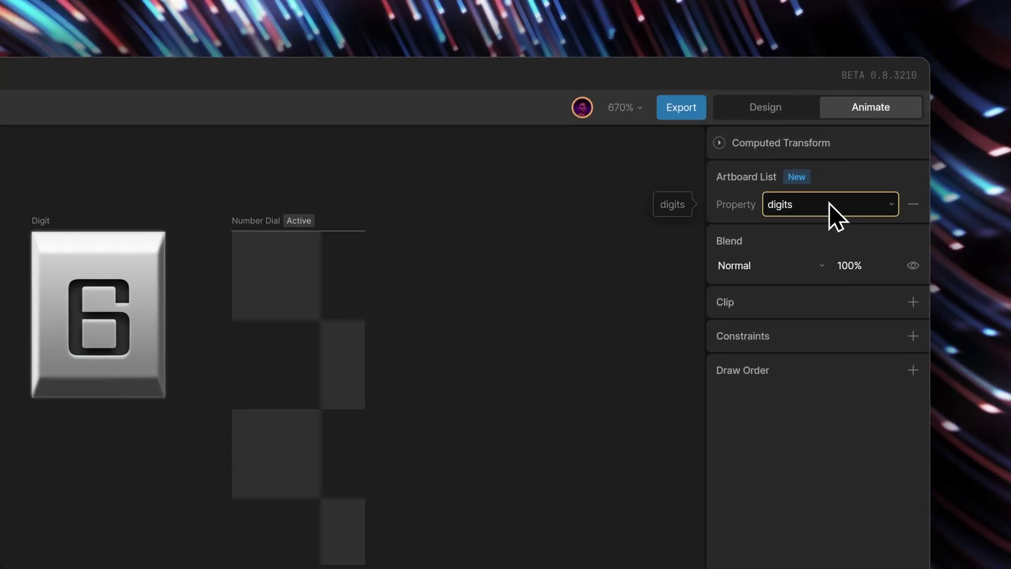
right_click(779, 208)
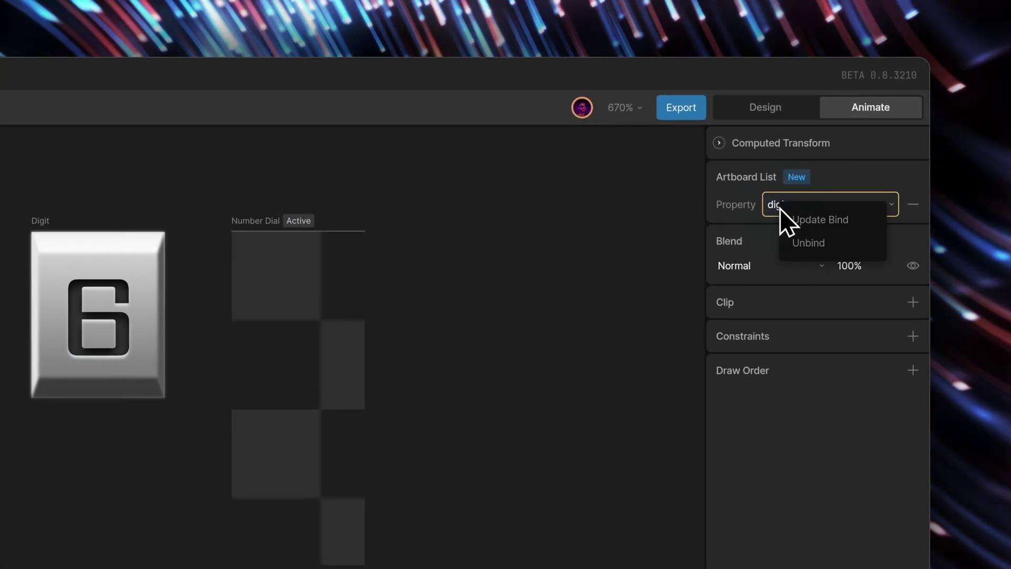
left_click(799, 219)
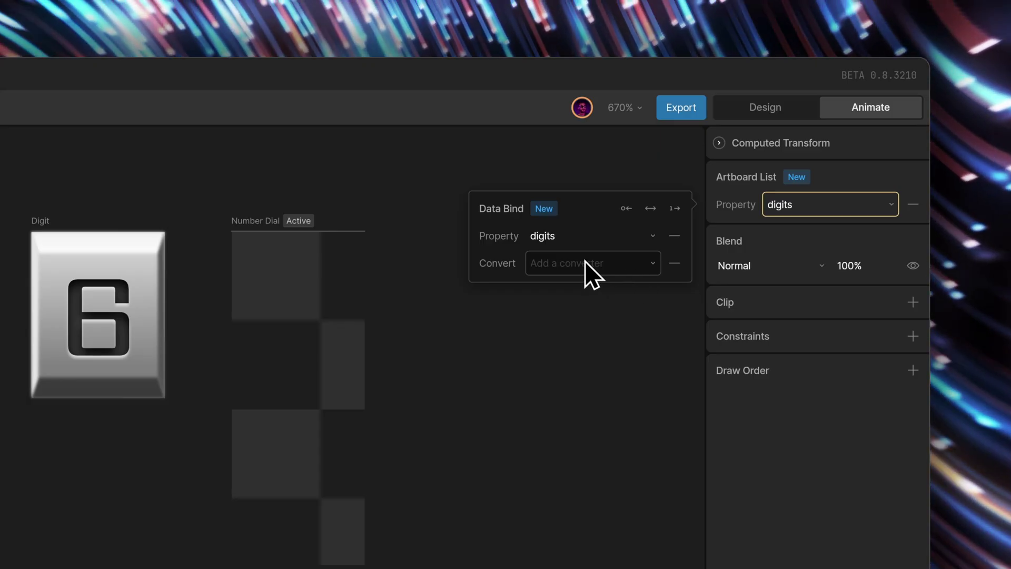
left_click(585, 261)
left_click(581, 314)
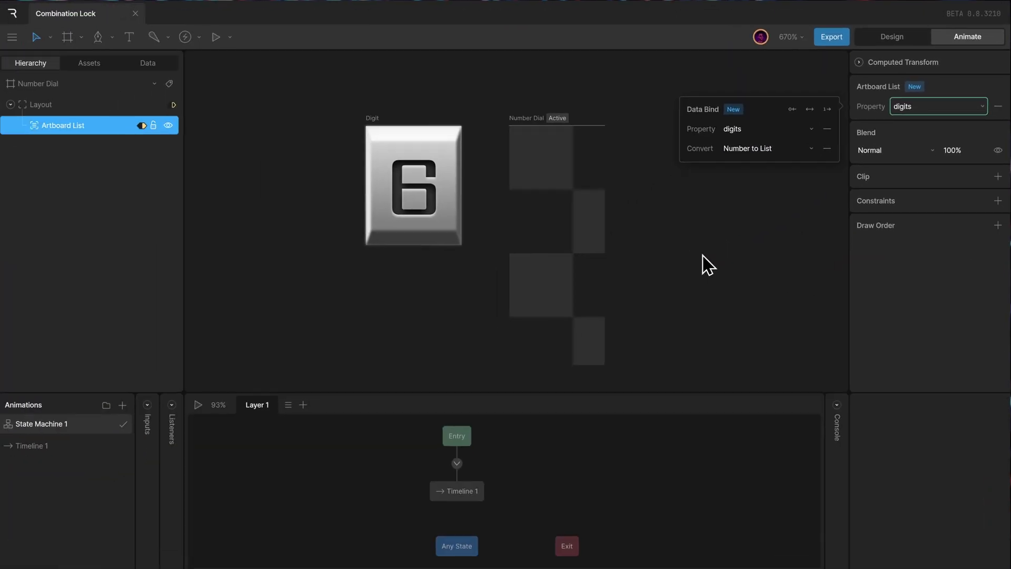
left_click(480, 429)
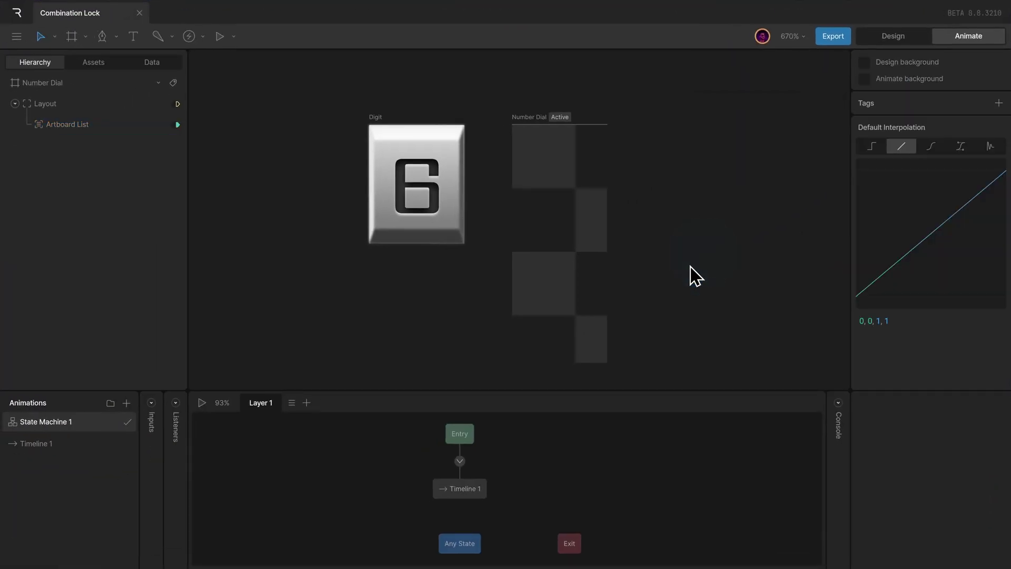
- Play State Machine 1, drag the dial's 0-reading tiles, and view the Digit view model's values
left_click(201, 403)
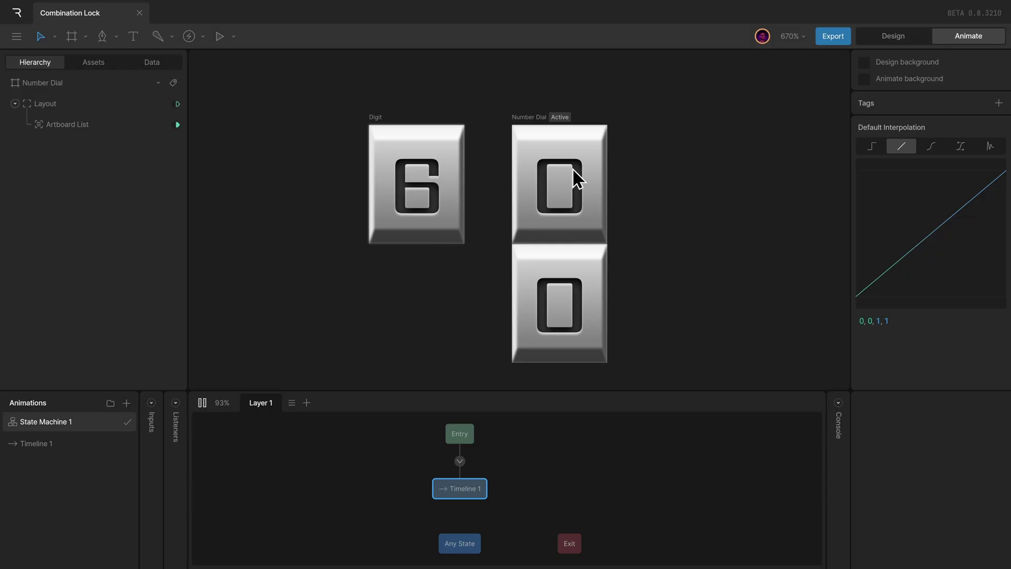
left_click_drag(577, 178, 589, 339)
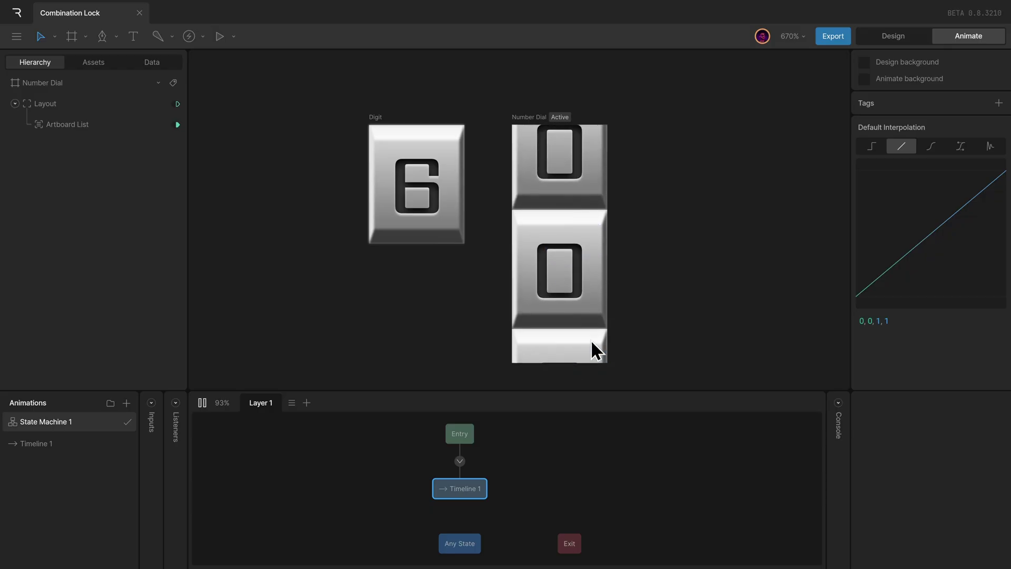
left_click(152, 65)
left_click(118, 148)
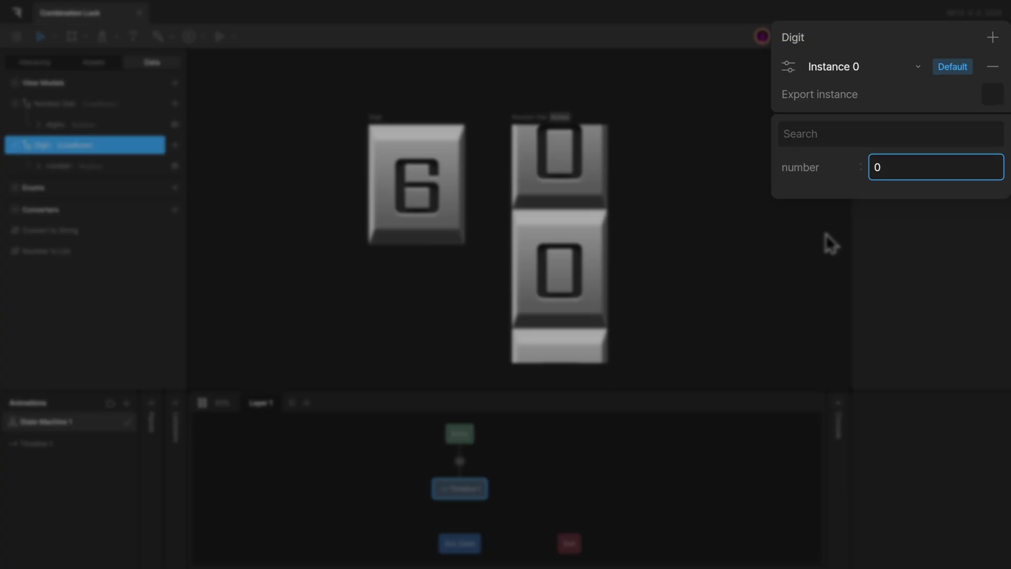
left_click_drag(556, 306, 578, 331)
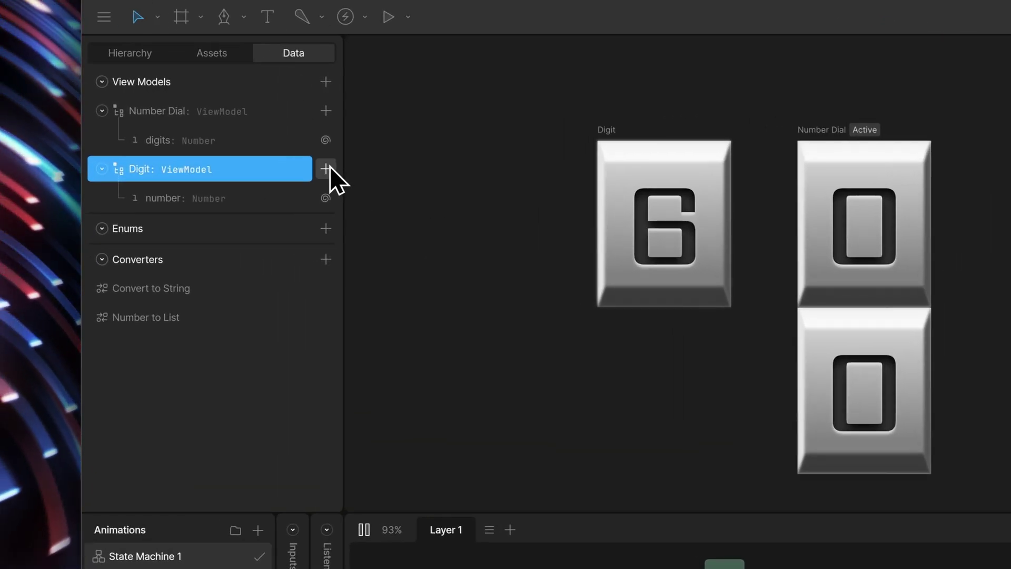
- Add a List Attributes > Index property to the Digit view model and delete its number property
left_click(175, 145)
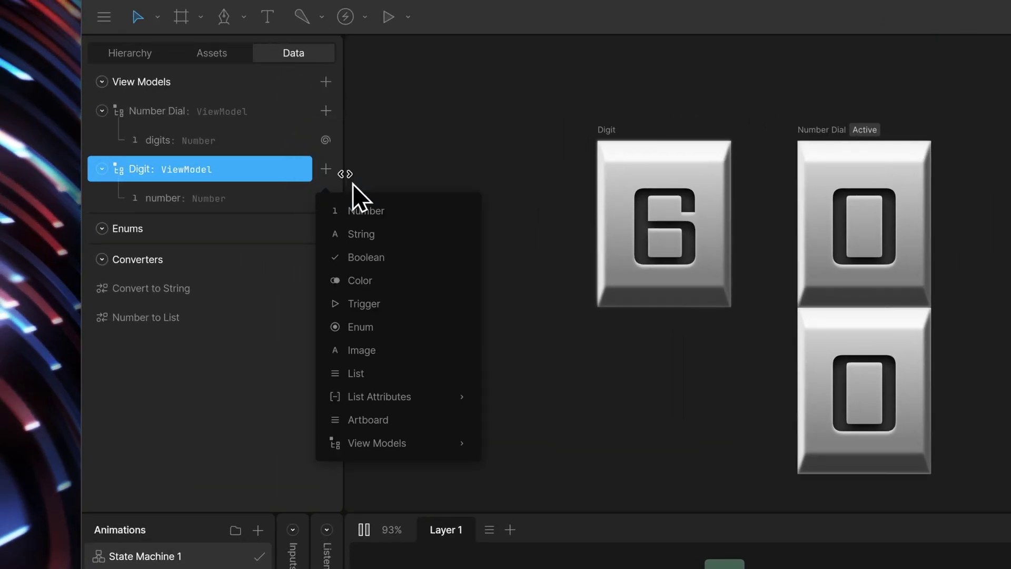
mouse_move(392, 403)
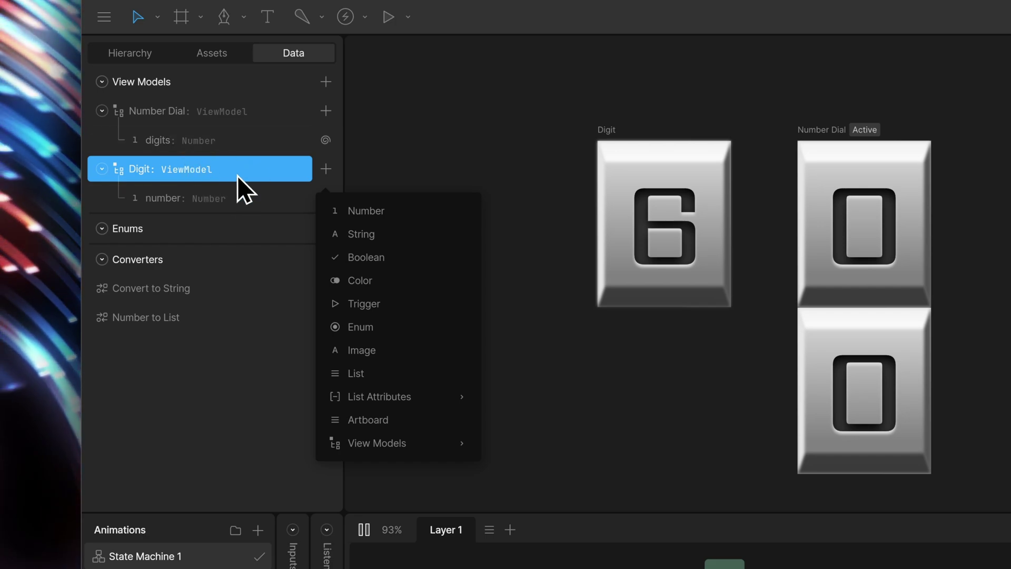
left_click(406, 173)
left_click(326, 169)
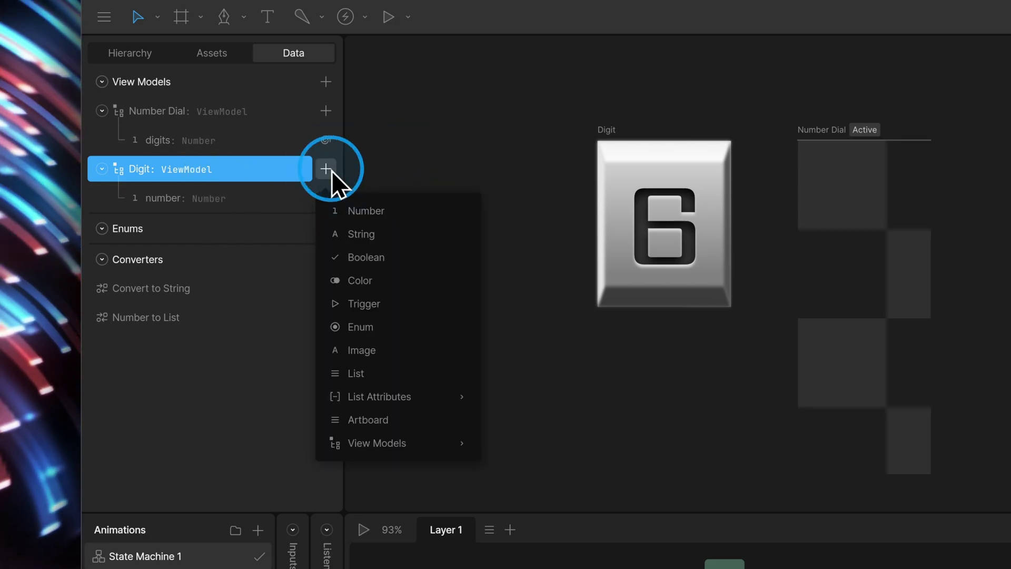
mouse_move(416, 391)
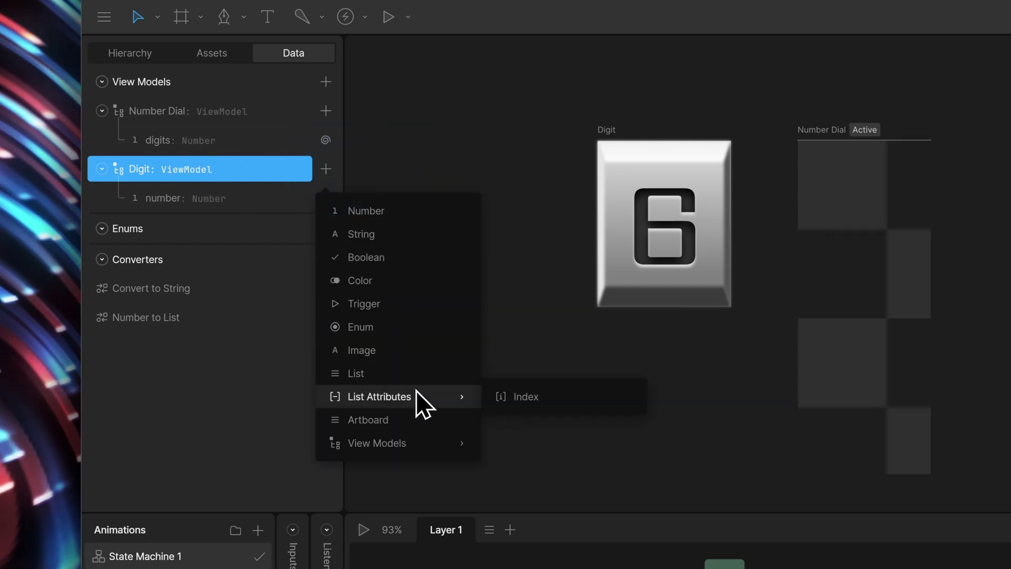
left_click(539, 396)
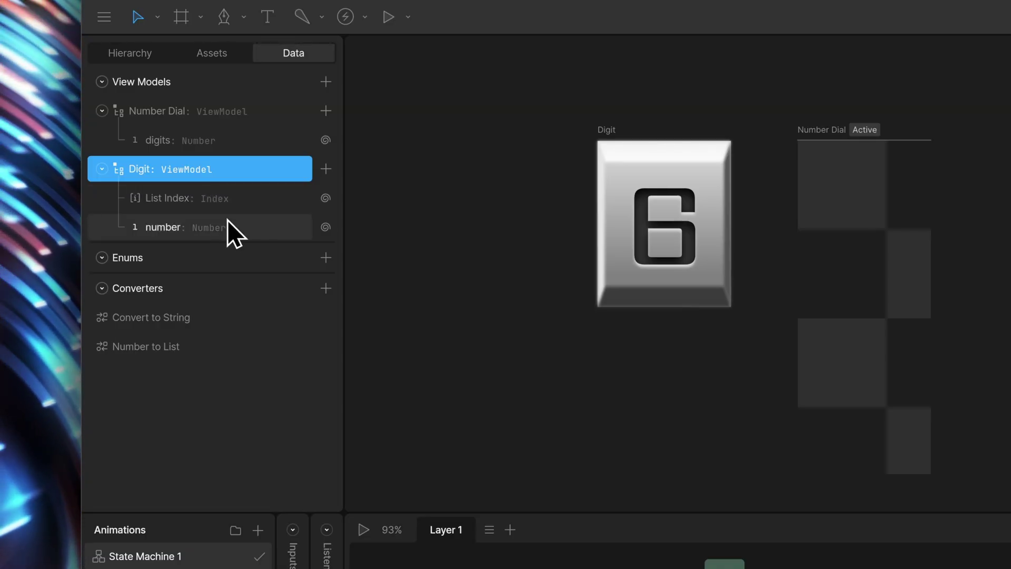
right_click(220, 232)
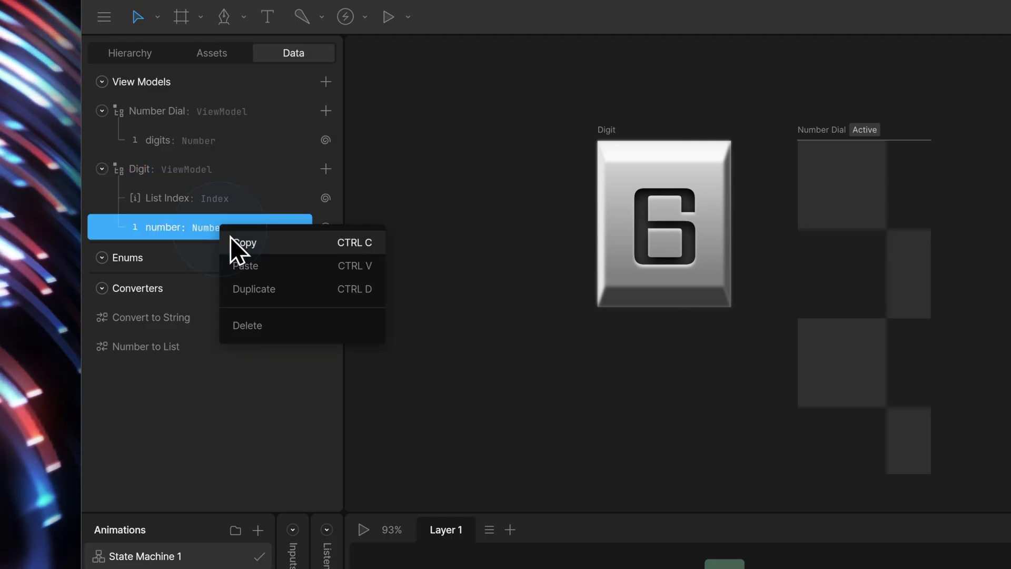
left_click(265, 320)
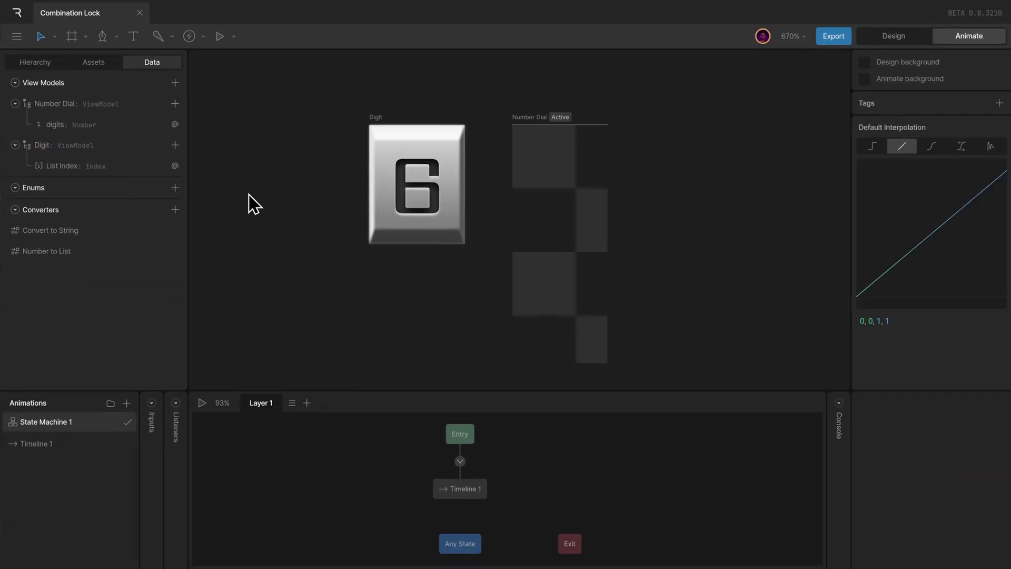
- Create a data binding on the Digit artboard's text run to its List Index property
left_click(129, 53)
left_click(376, 119)
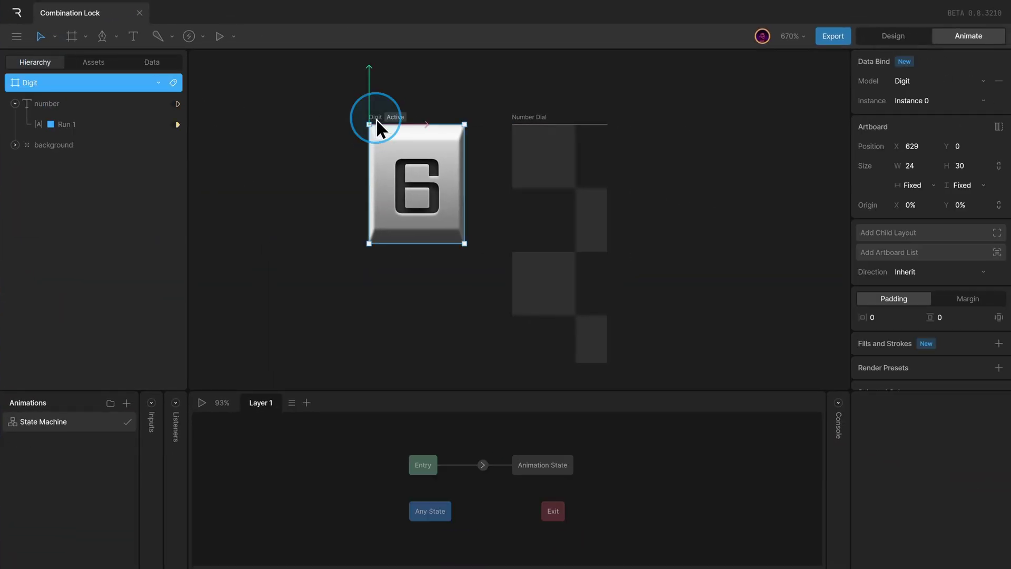
left_click(93, 121)
right_click(765, 232)
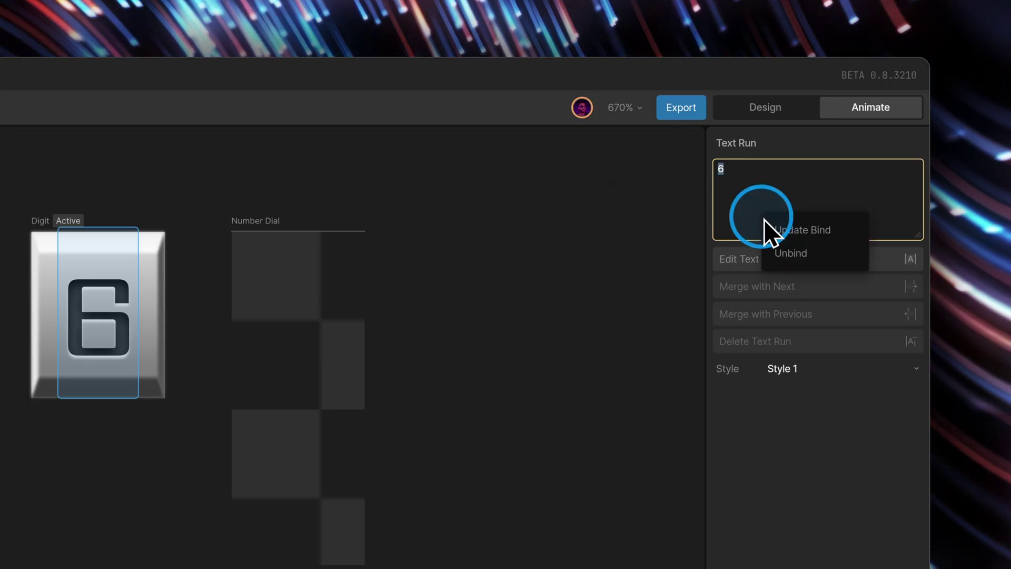
left_click(777, 232)
left_click(586, 206)
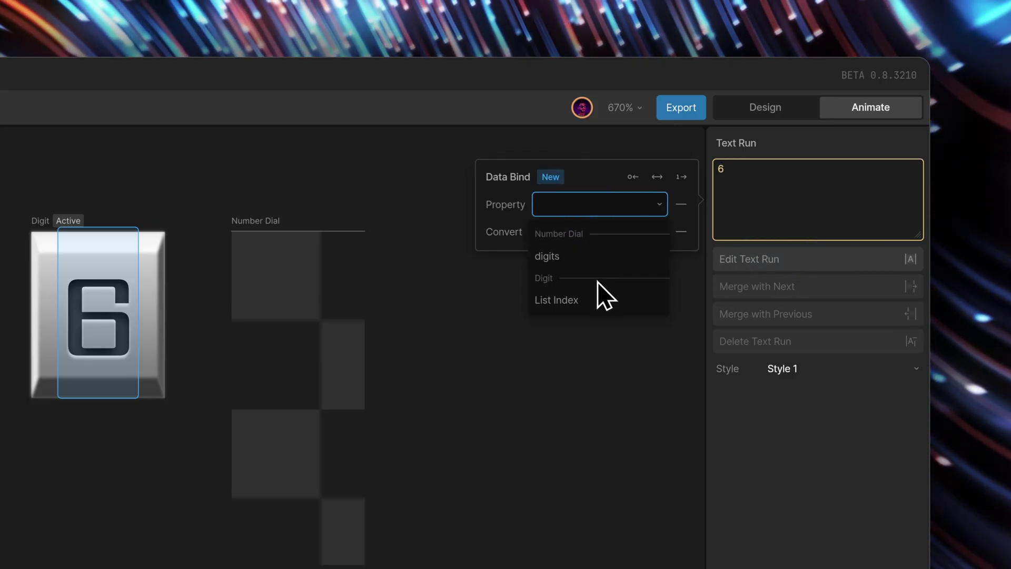
left_click(587, 298)
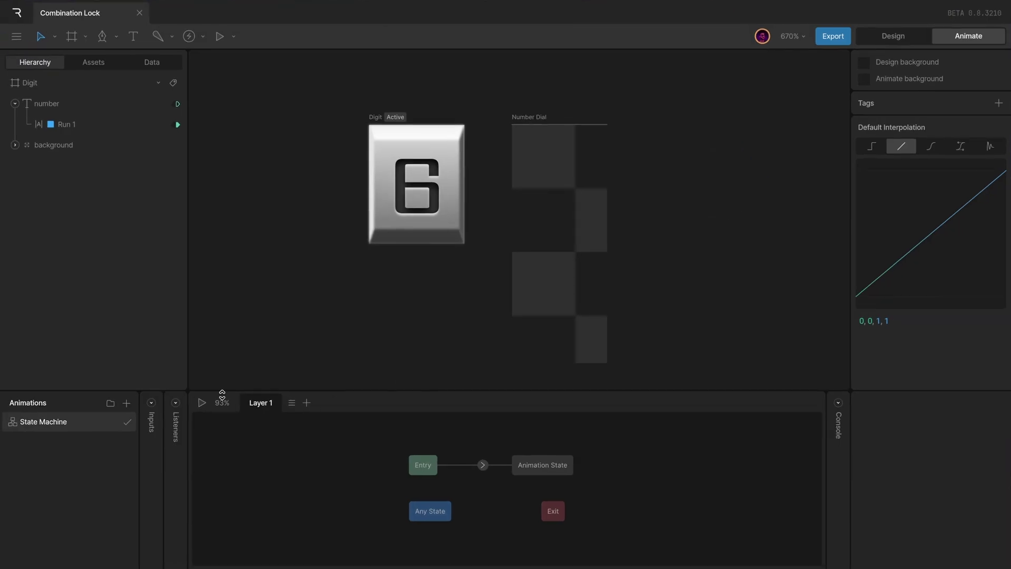
- Play the Digit state machine, inspect the List Index value, then stop the preview
left_click(201, 402)
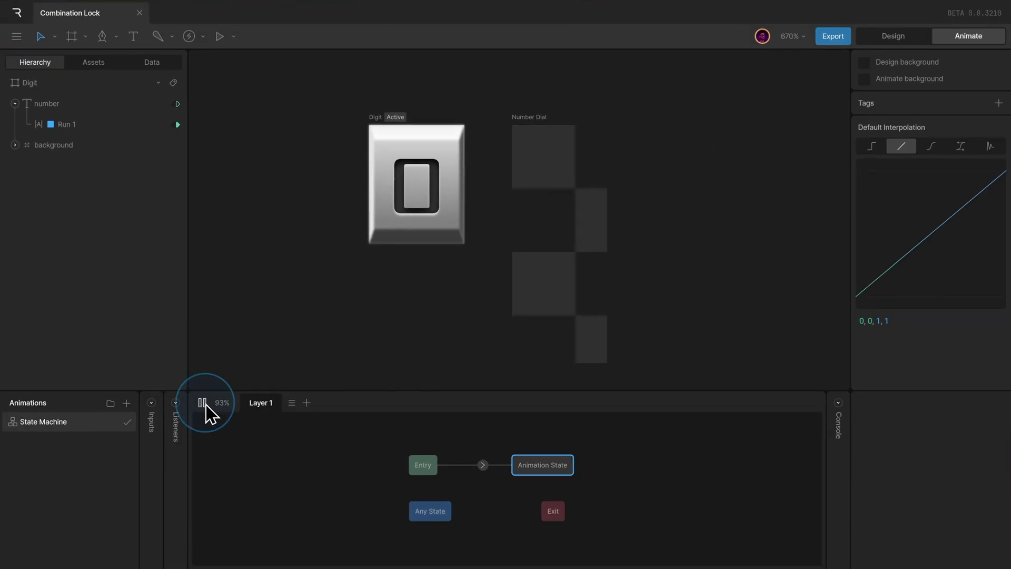
left_click(156, 62)
left_click(118, 166)
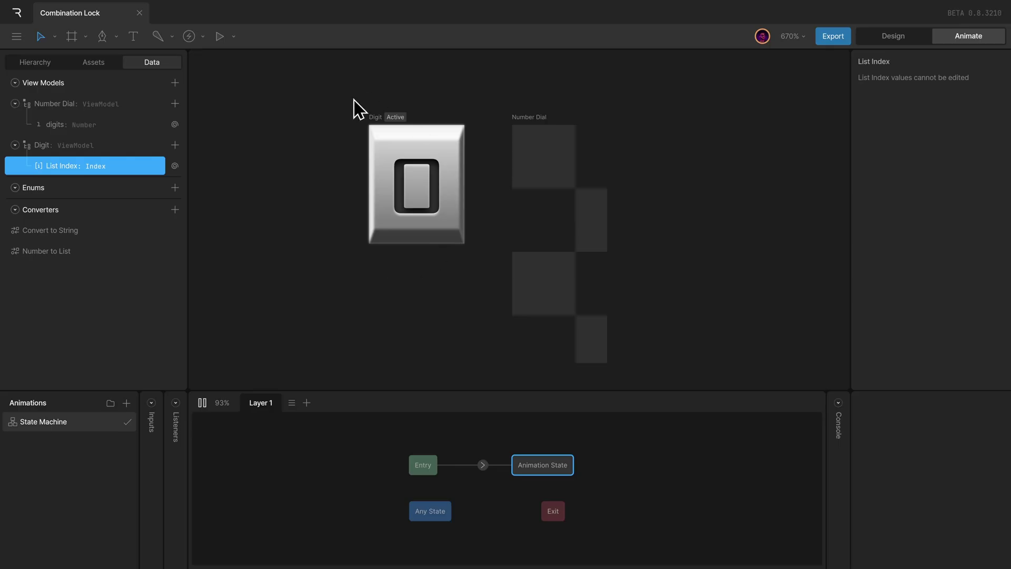
key("space")
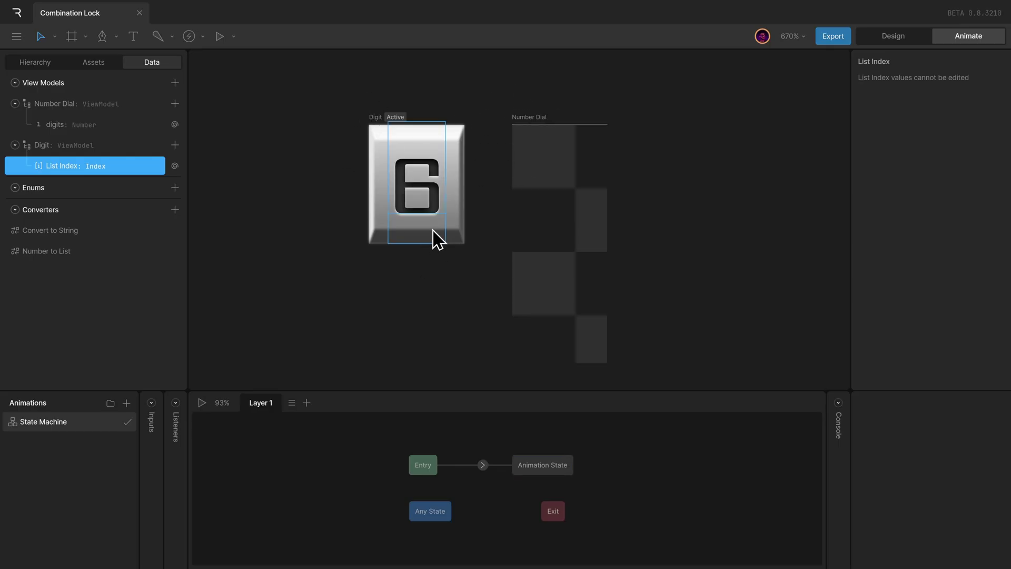
- Play the Number Dial's state machine and drag the dial up to tiles 4 and 5
left_click(532, 126)
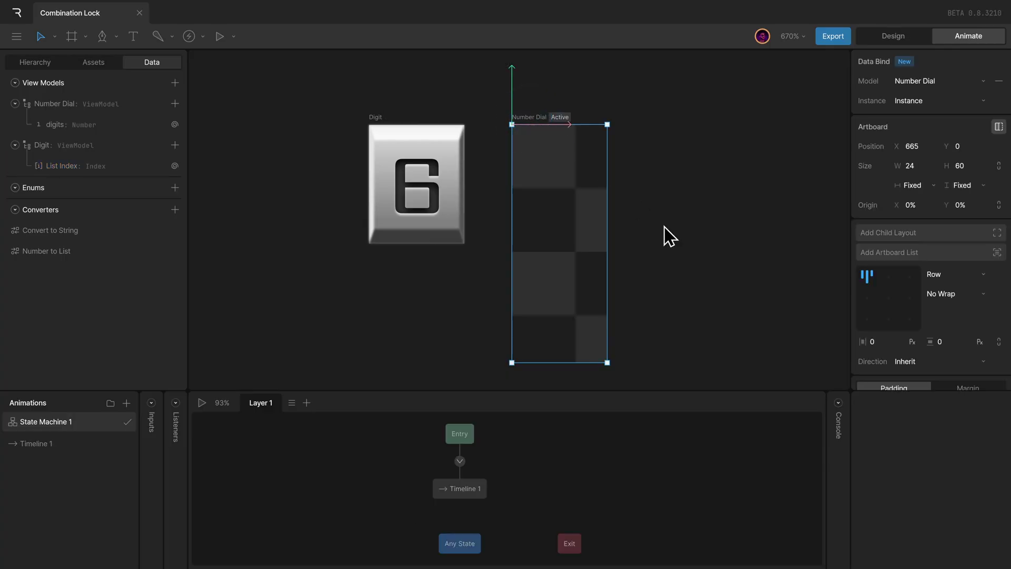
left_click(203, 405)
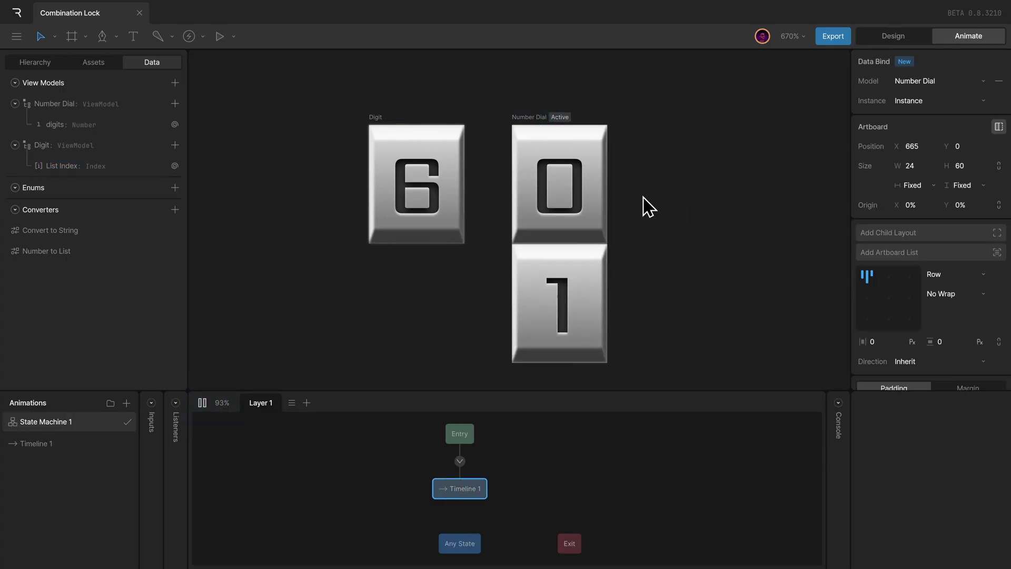
left_click_drag(578, 332, 597, 157)
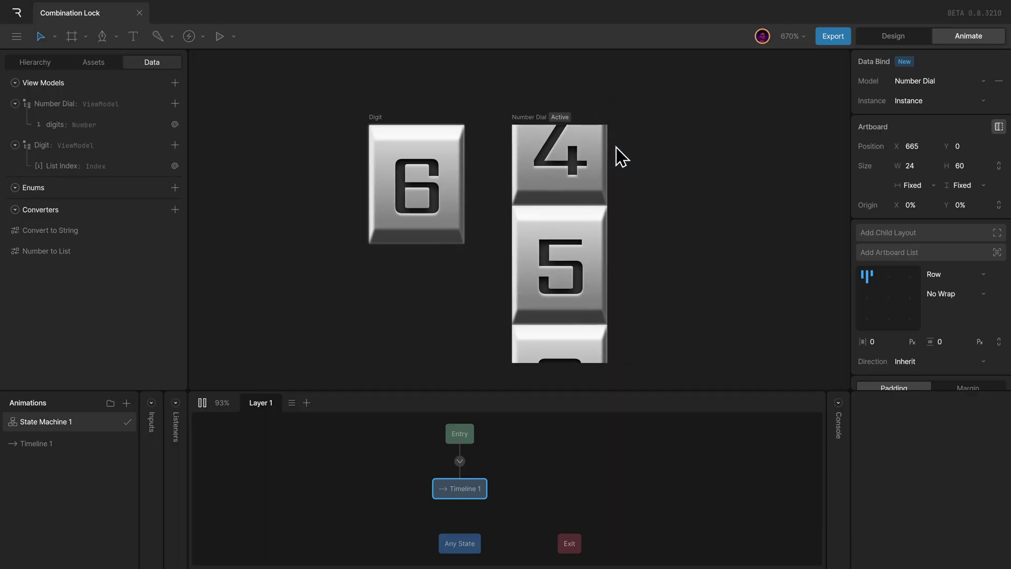
left_click_drag(578, 305, 621, 138)
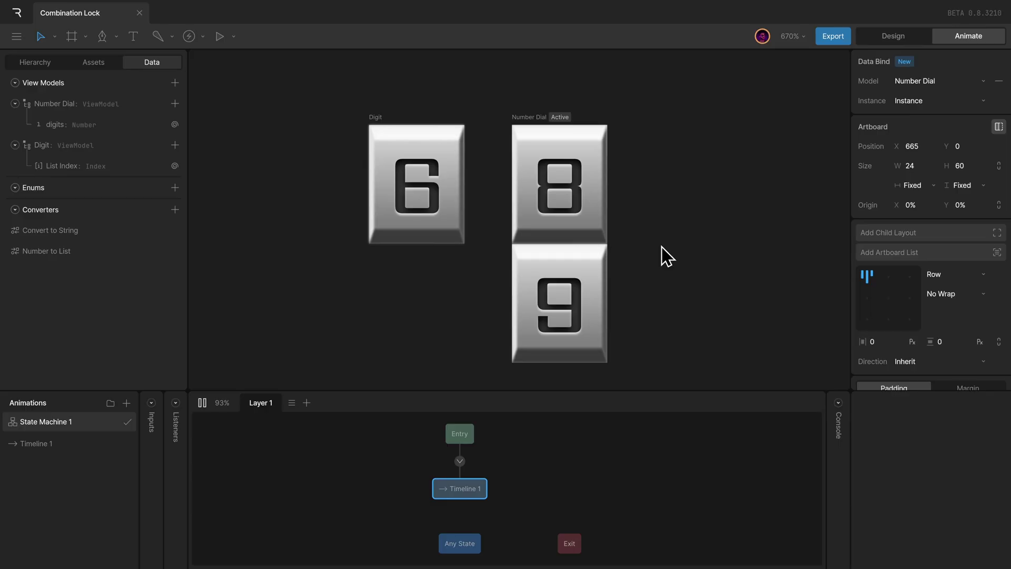
- Drag the dial back down through 3 and 4 to tiles 0 and 1
left_click_drag(574, 172, 611, 316)
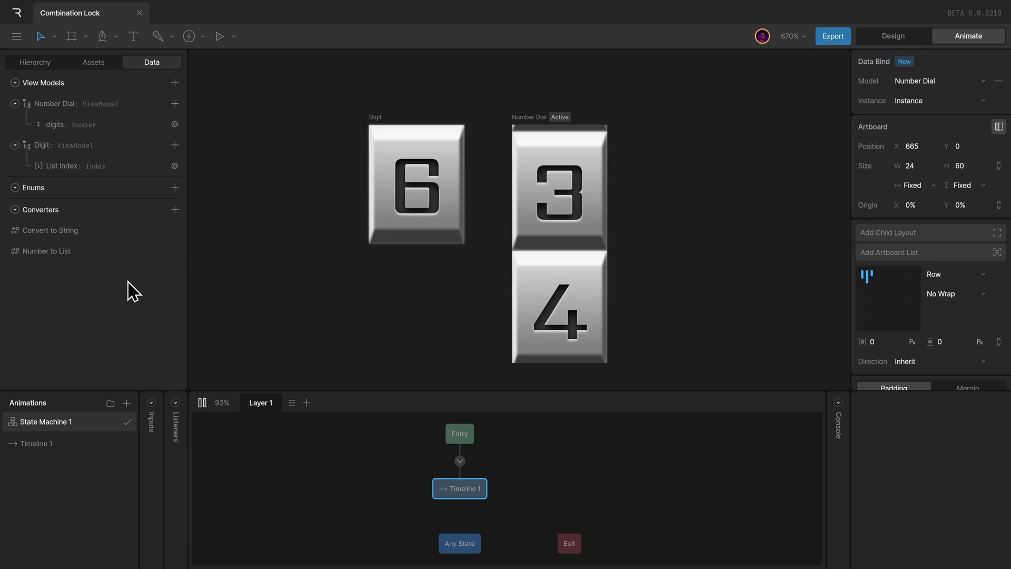
left_click_drag(557, 213, 594, 390)
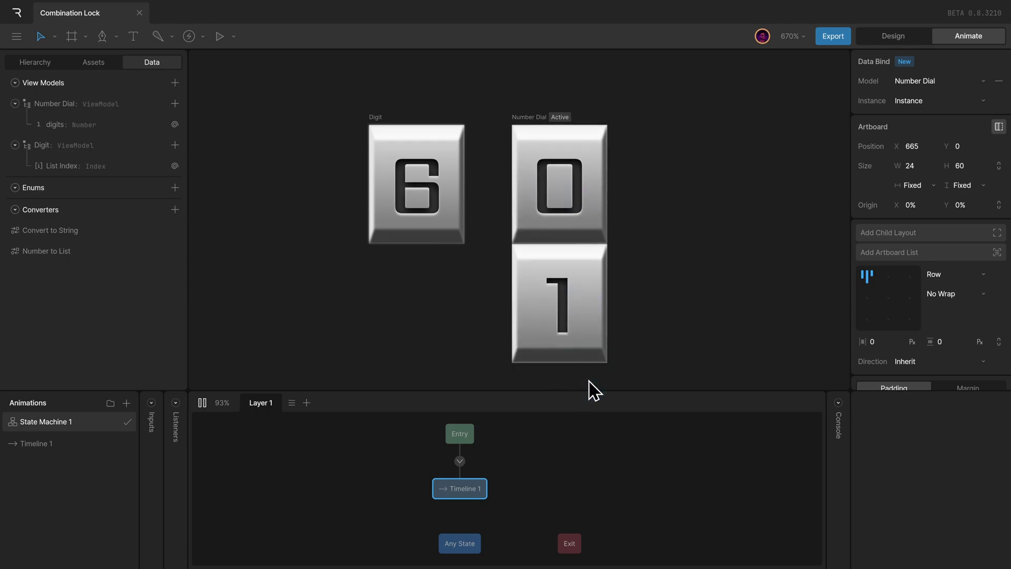
scroll(600, 298, "up", 2)
left_click(674, 207)
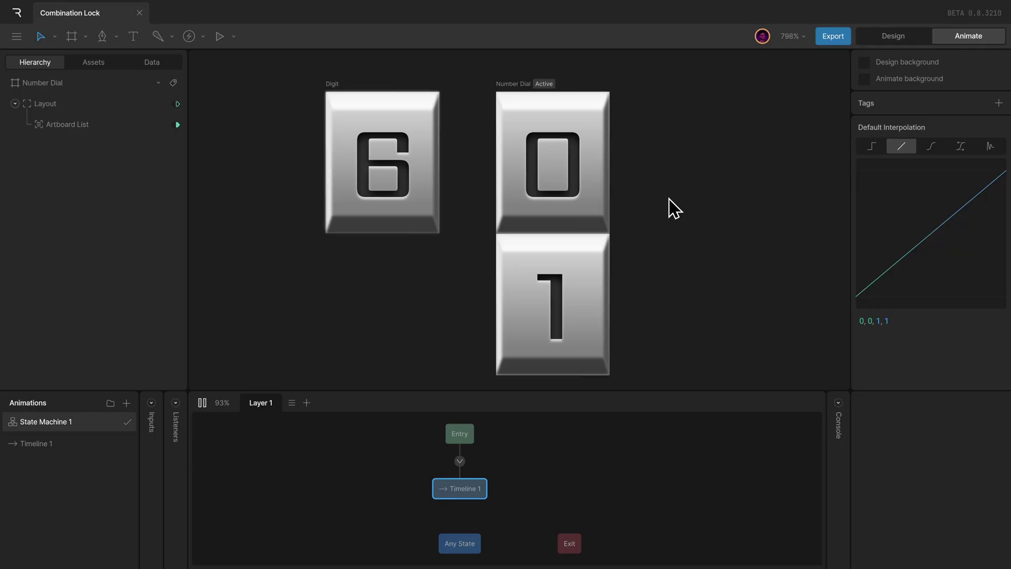
- Add a new layout to the Number Dial, rename it Scroller, and nest it inside Container
key("Tab")
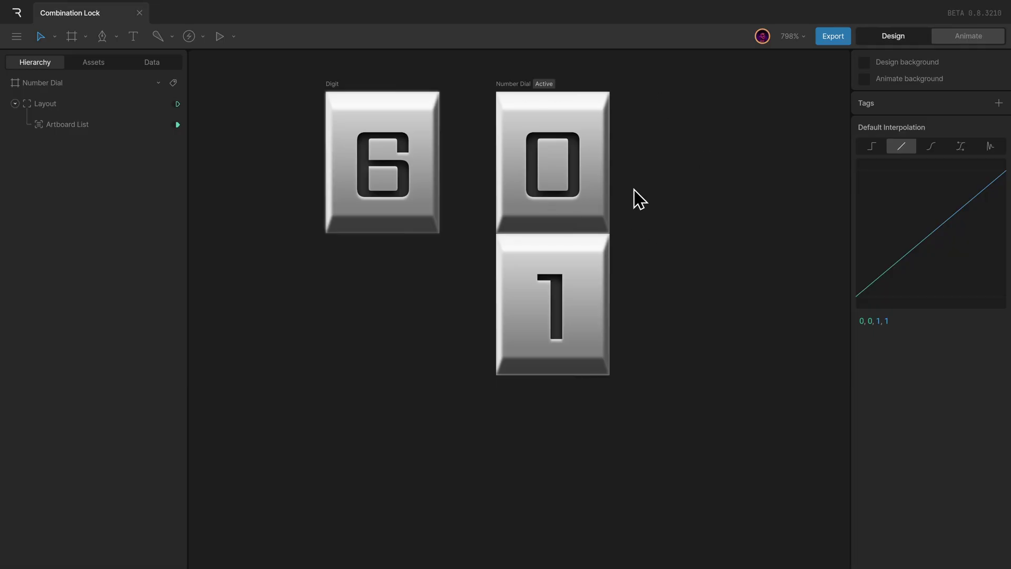
left_click(66, 84)
left_click(911, 235)
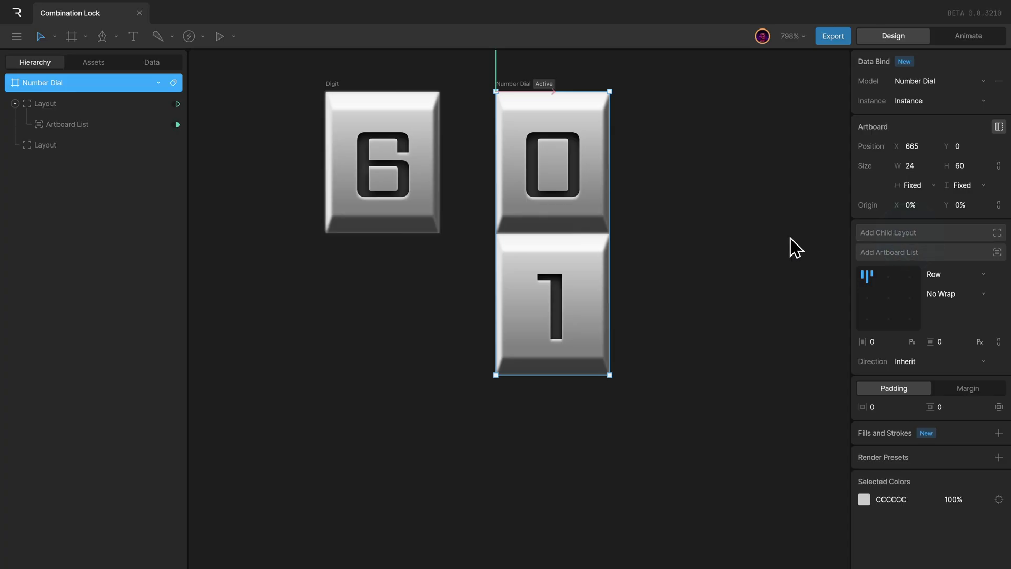
double_click(80, 145)
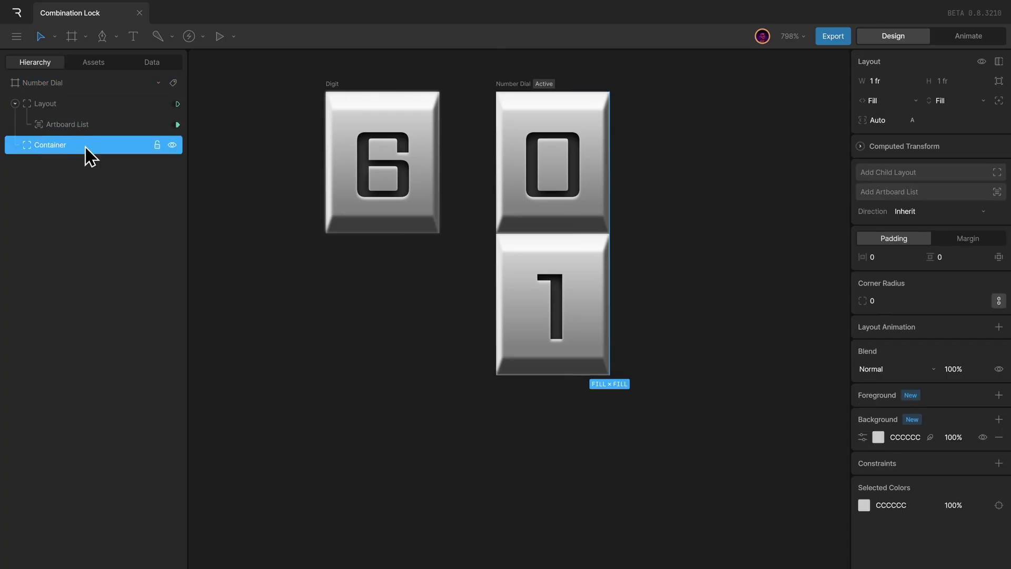
double_click(93, 103)
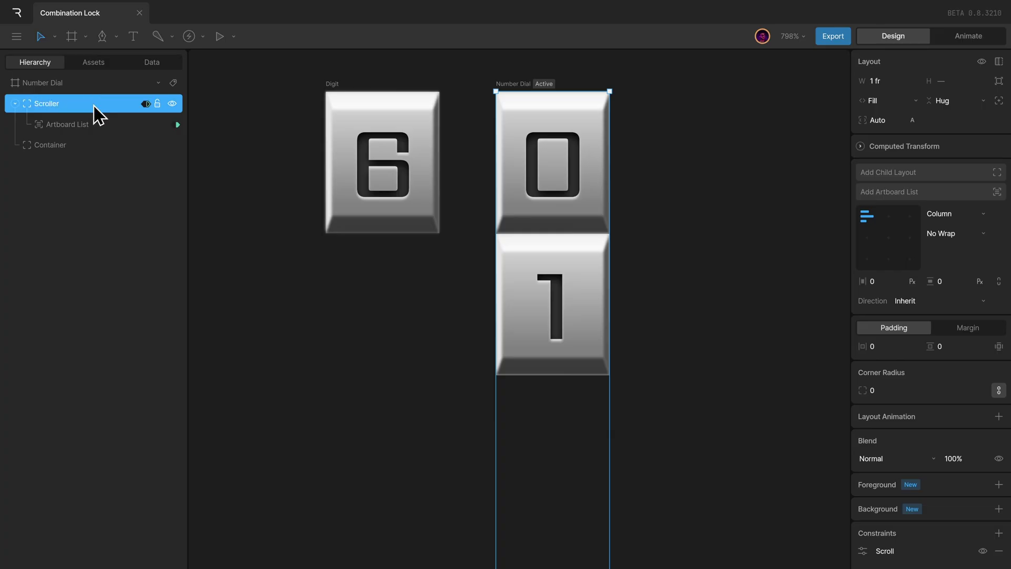
left_click_drag(54, 109, 83, 154)
- Turn off artboard clipping and enable Clip on Container so only 0 and 1 show
left_click(46, 88)
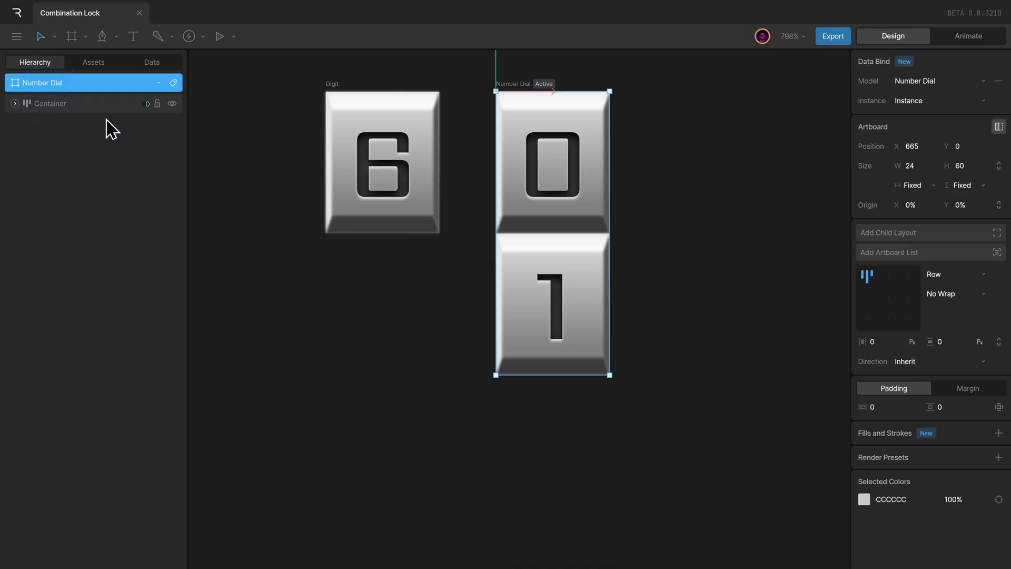
left_click(998, 127)
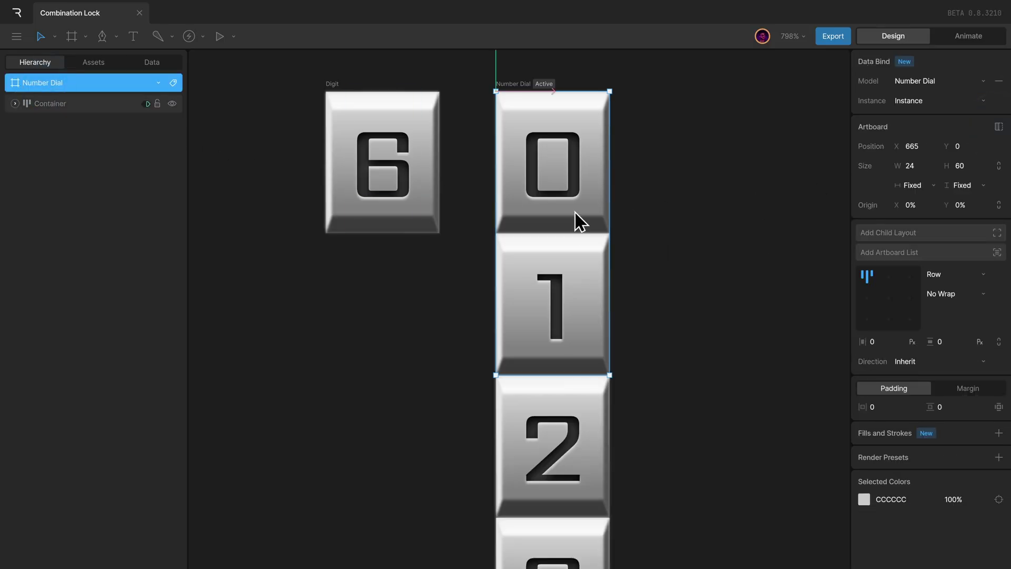
left_click(105, 104)
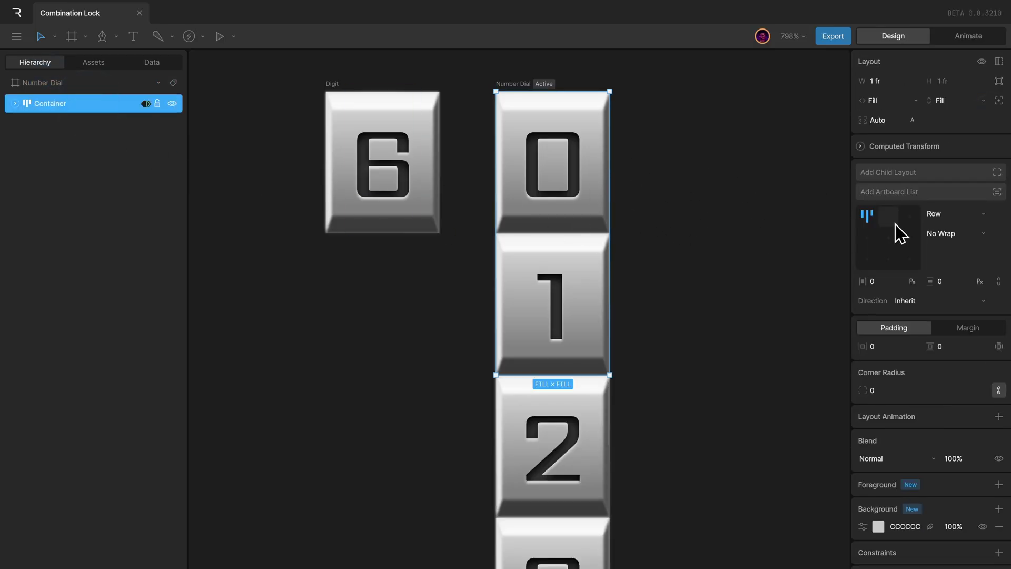
left_click(998, 62)
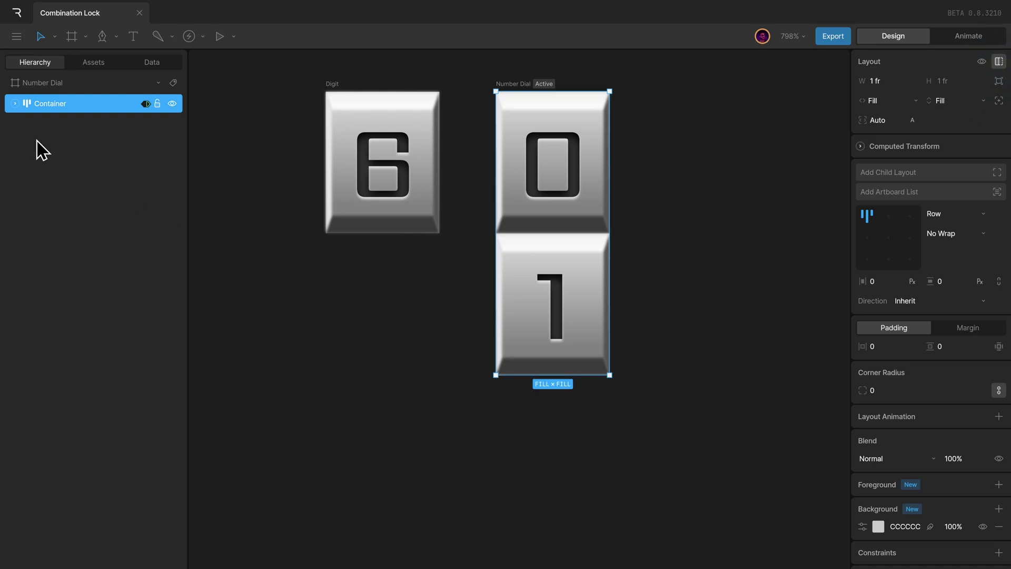
left_click(16, 104)
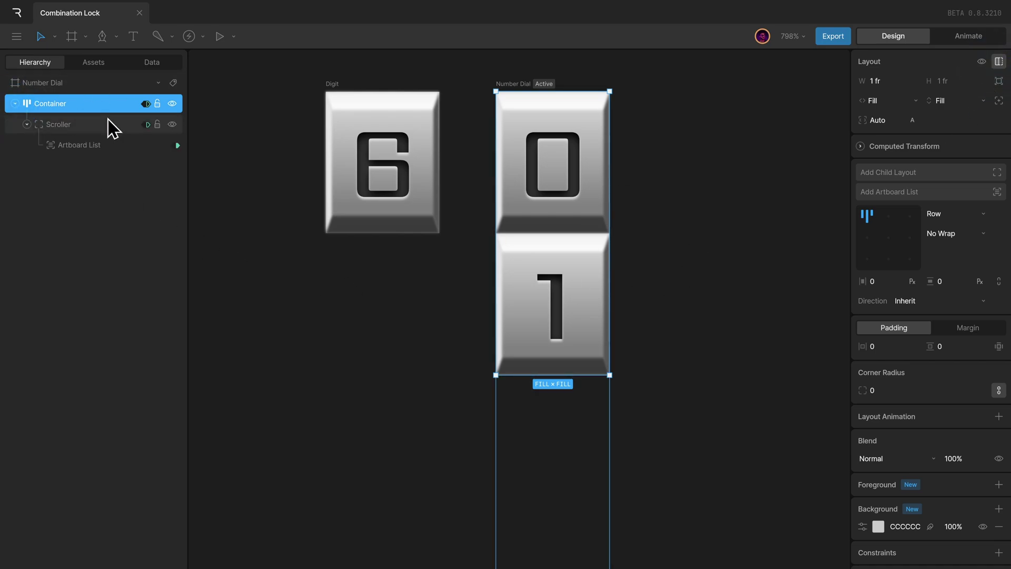
scroll(888, 384, "down", 1)
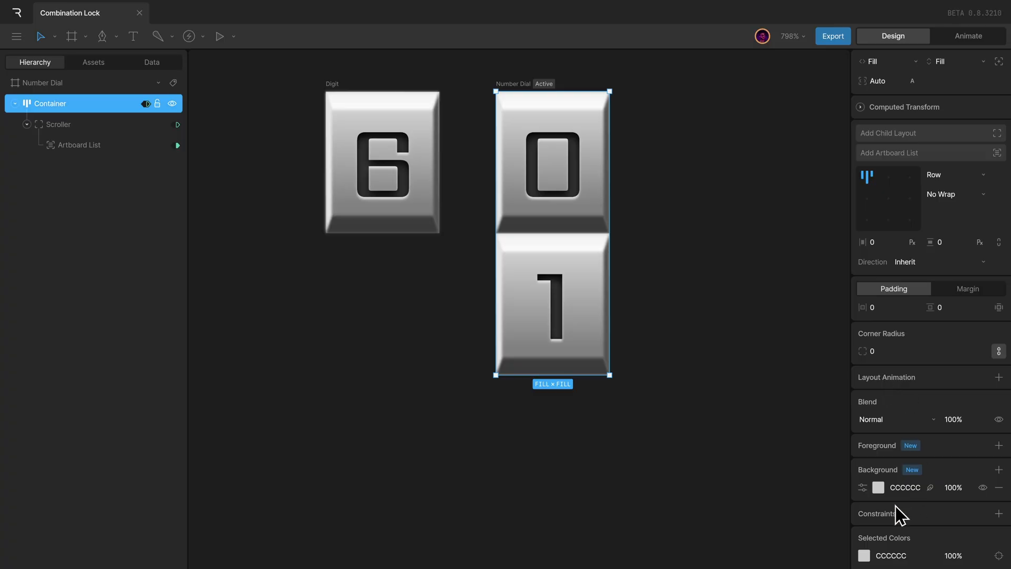
- Shape the Container's black linear-gradient shading fill by adding and sliding its gradient stops
left_click(878, 487)
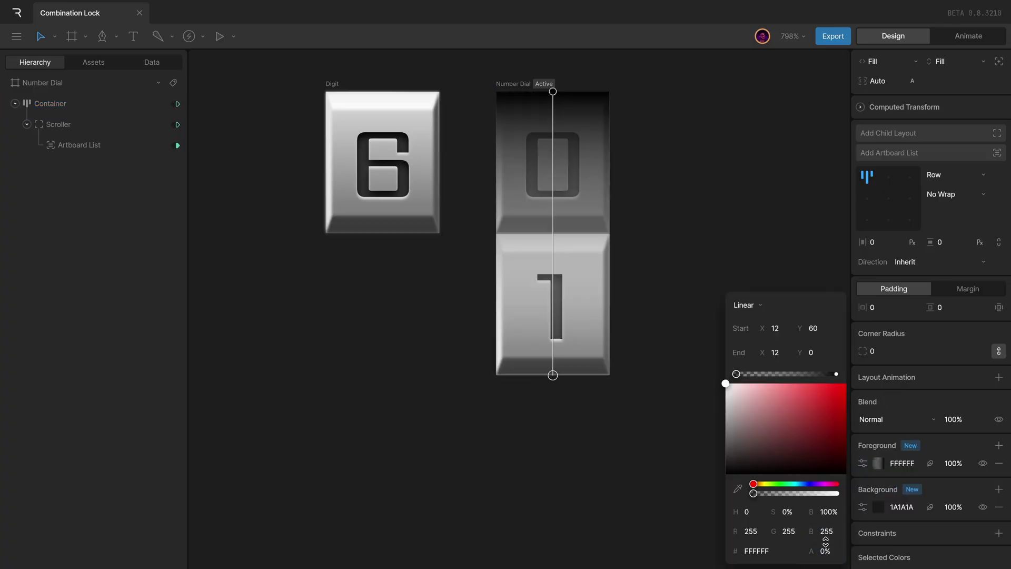
left_click(785, 374)
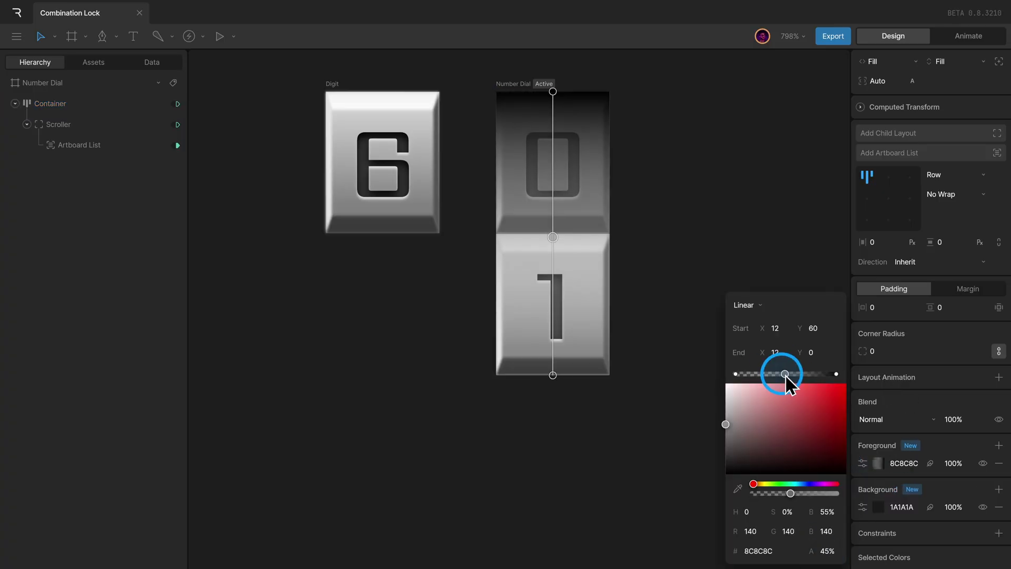
left_click(735, 374)
left_click(814, 374)
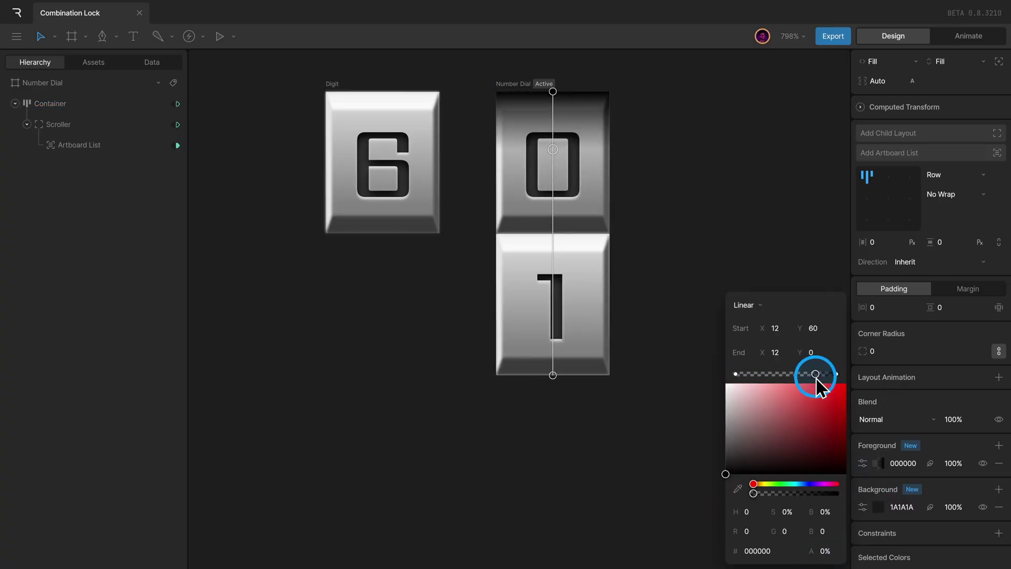
left_click_drag(815, 373, 817, 374)
left_click(753, 374)
left_click(736, 374)
left_click_drag(754, 373, 812, 374)
- Add a second vertical linear-gradient foreground fill in grey 626262 as the border
left_click(999, 445)
left_click(756, 395)
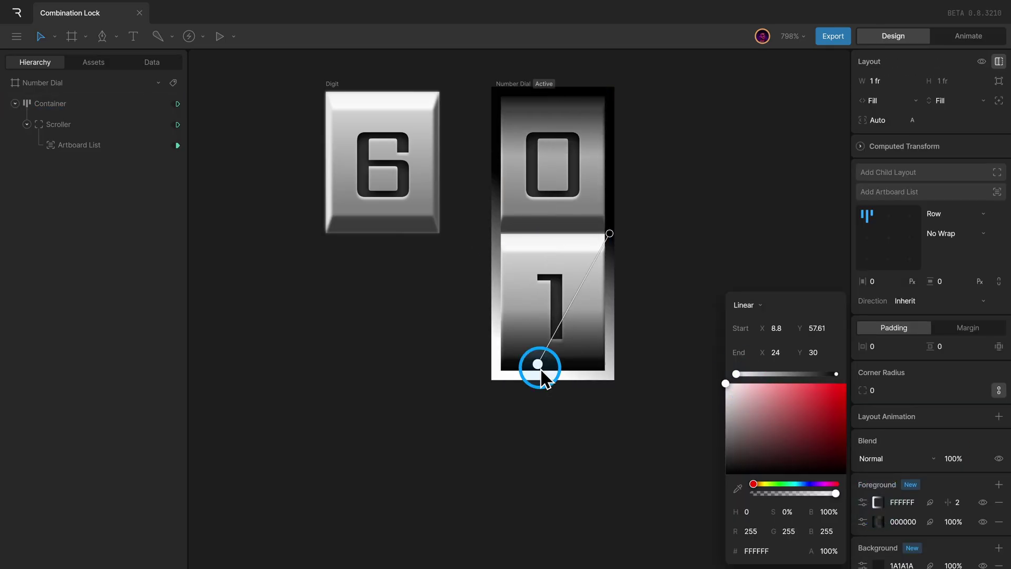
left_click_drag(542, 372, 552, 92)
left_click(817, 375)
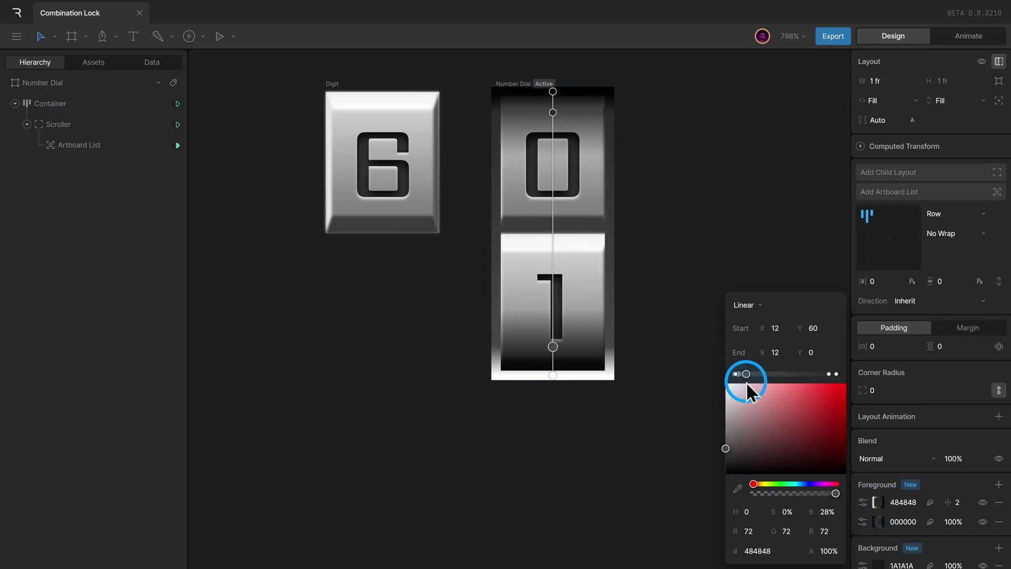
left_click_drag(745, 385, 736, 429)
scroll(888, 274, "down", 3)
- Set the Container's corner radius to 2
left_click(888, 272)
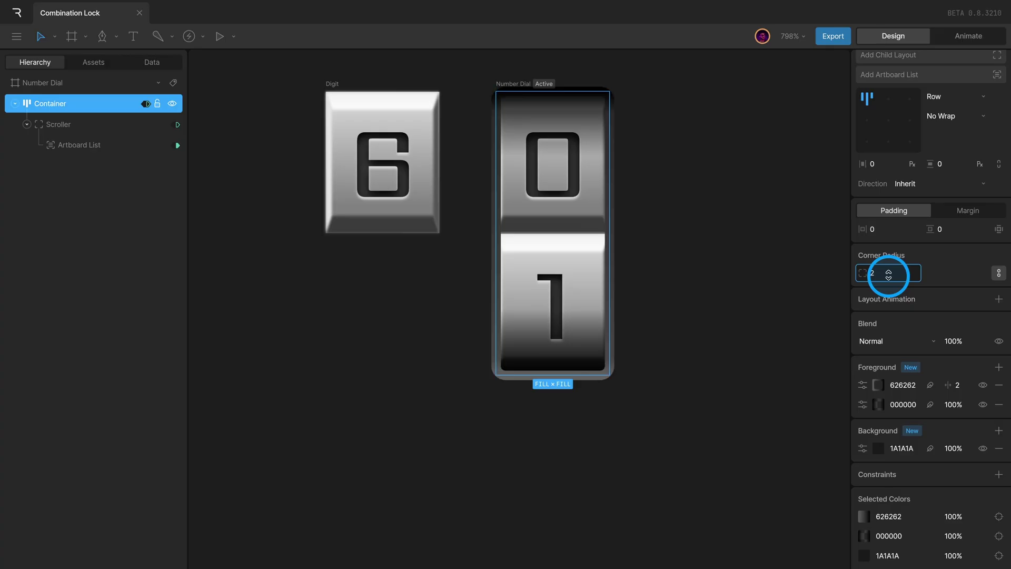
left_click(888, 272)
left_click(888, 272)
left_click(888, 275)
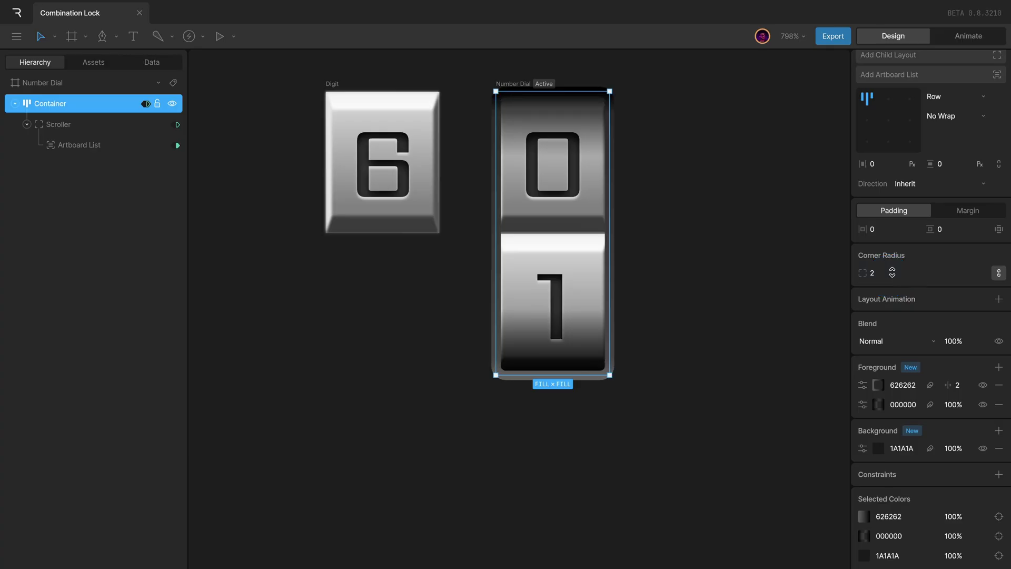
left_click(710, 265)
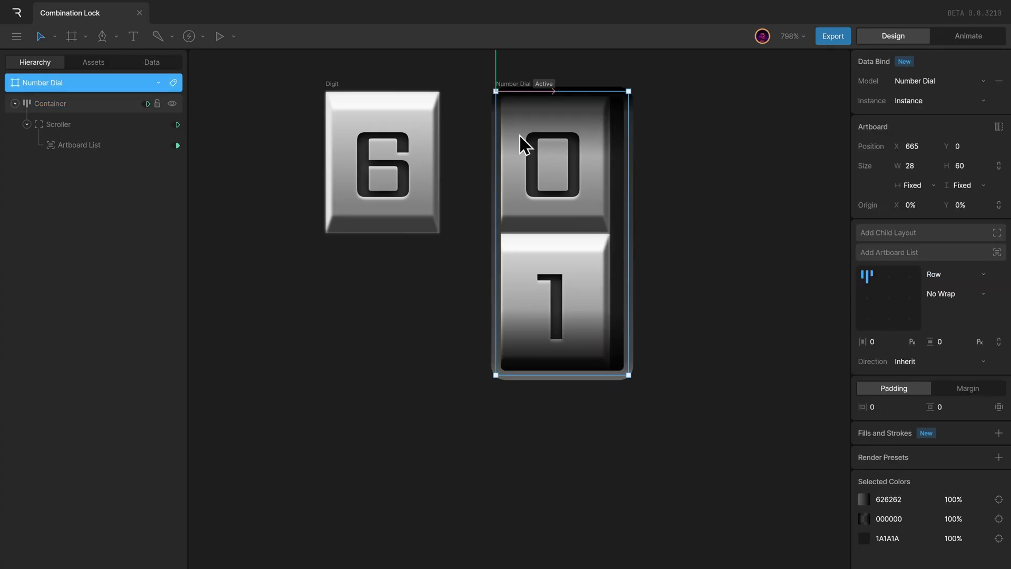
left_click(103, 124)
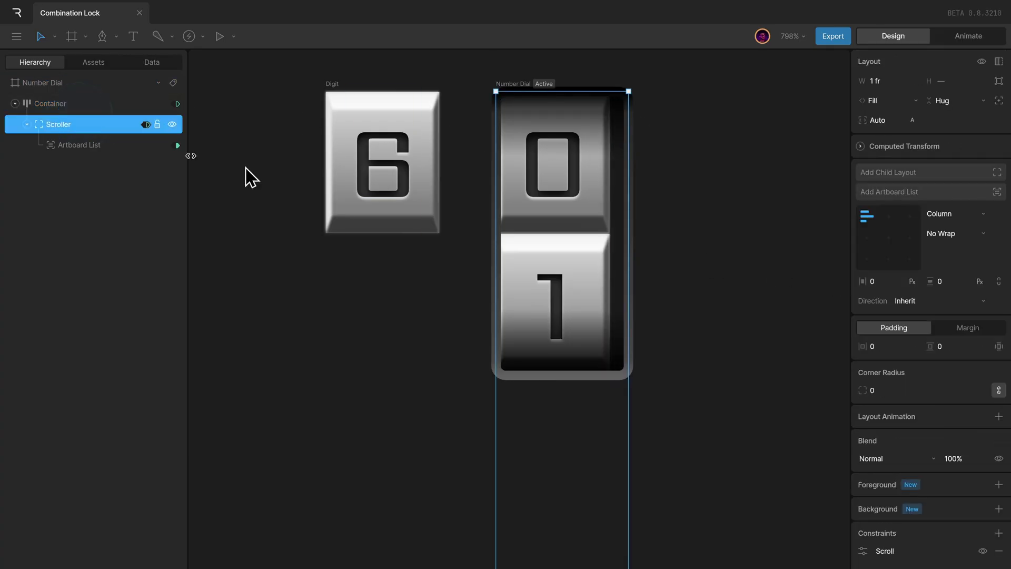
- Centre the Scroller's digit tiles horizontally, then preview in animate mode scrolling to digits 2 and 3
left_click(890, 217)
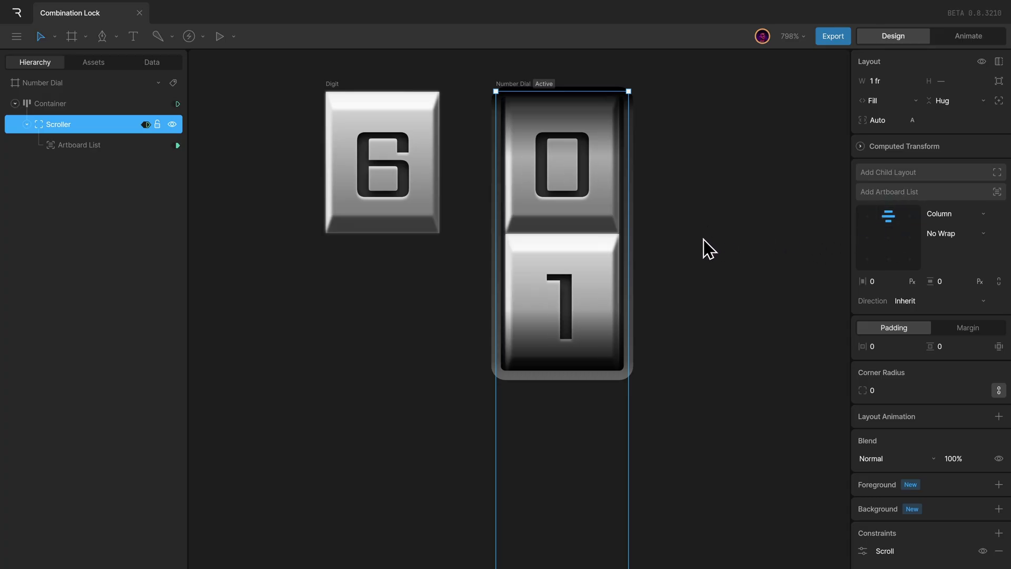
key("Tab")
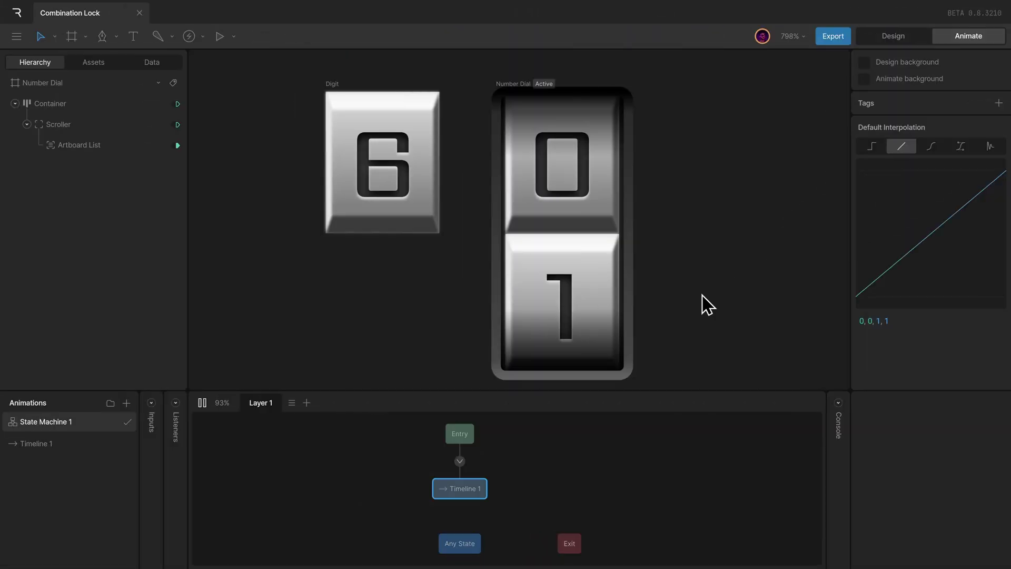
left_click_drag(574, 296, 602, 203)
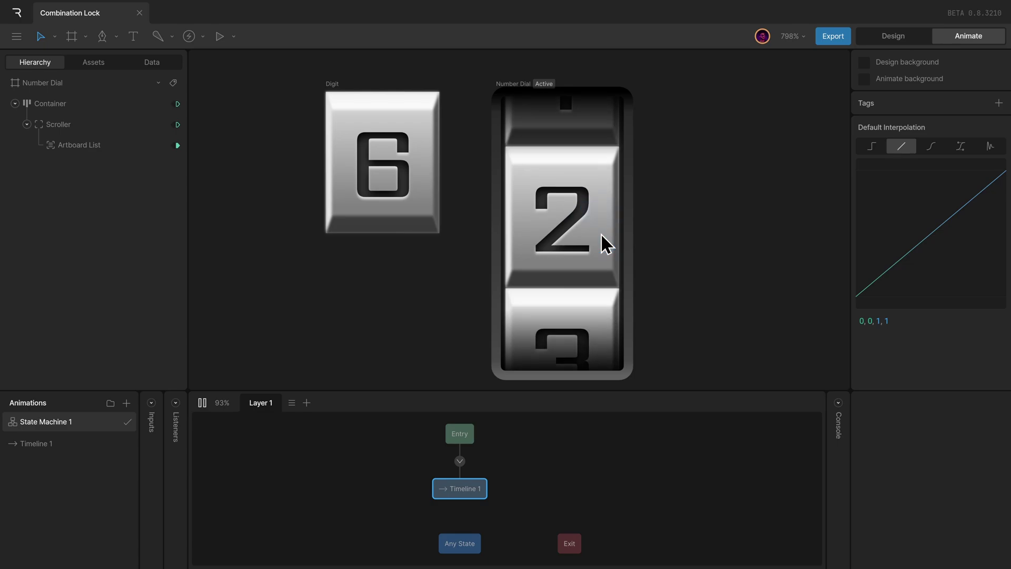
key("space")
left_click(573, 257)
left_click(120, 126)
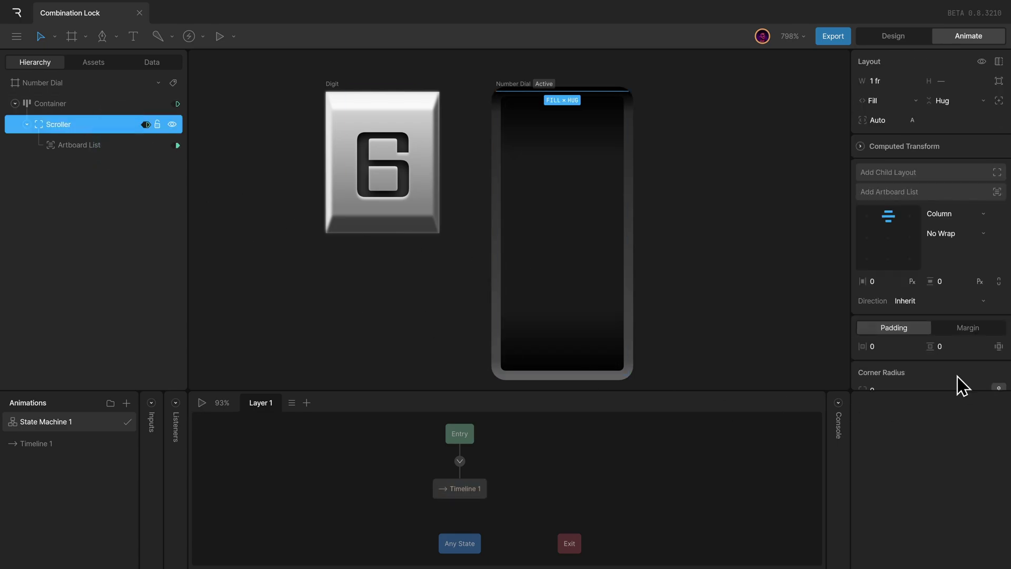
scroll(958, 385, "down", 3)
- Turn on Snap in the Scroller's scroll constraint and test-scroll the dial to tiles 3 and 4
left_click(863, 377)
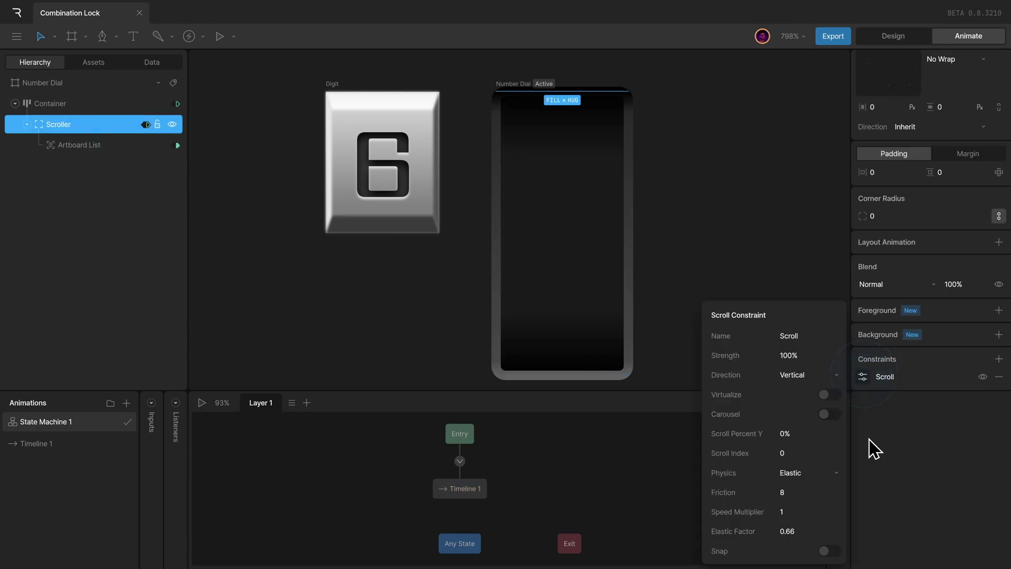
left_click(828, 551)
left_click(202, 403)
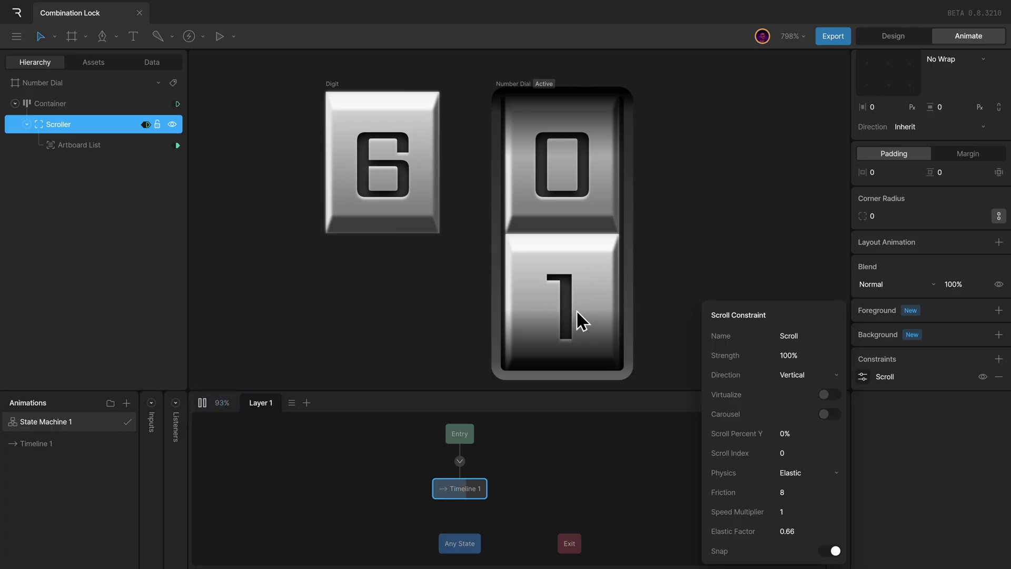
left_click_drag(580, 321, 628, 202)
scroll(583, 226, "down", 2)
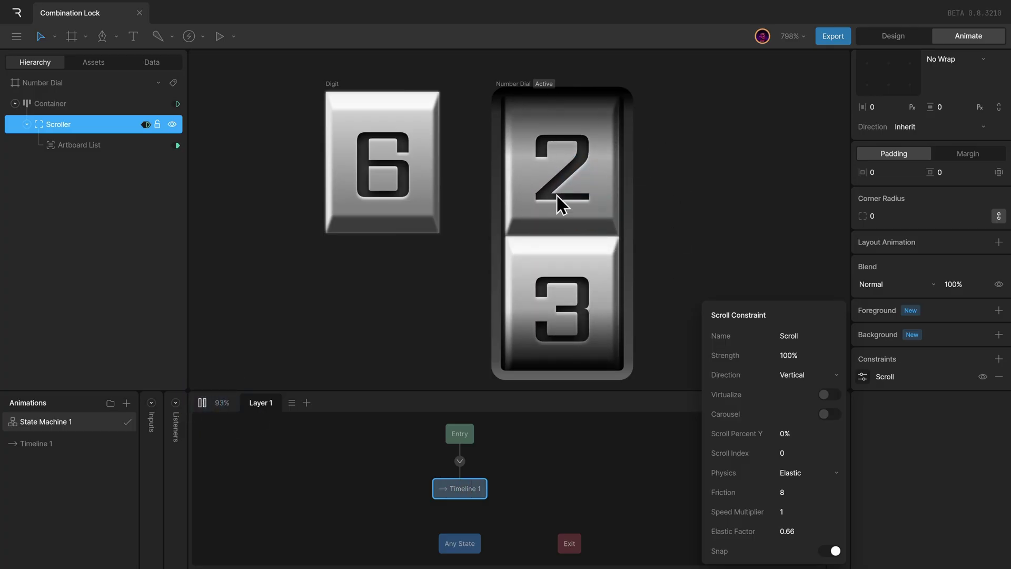
scroll(591, 243, "down", 2)
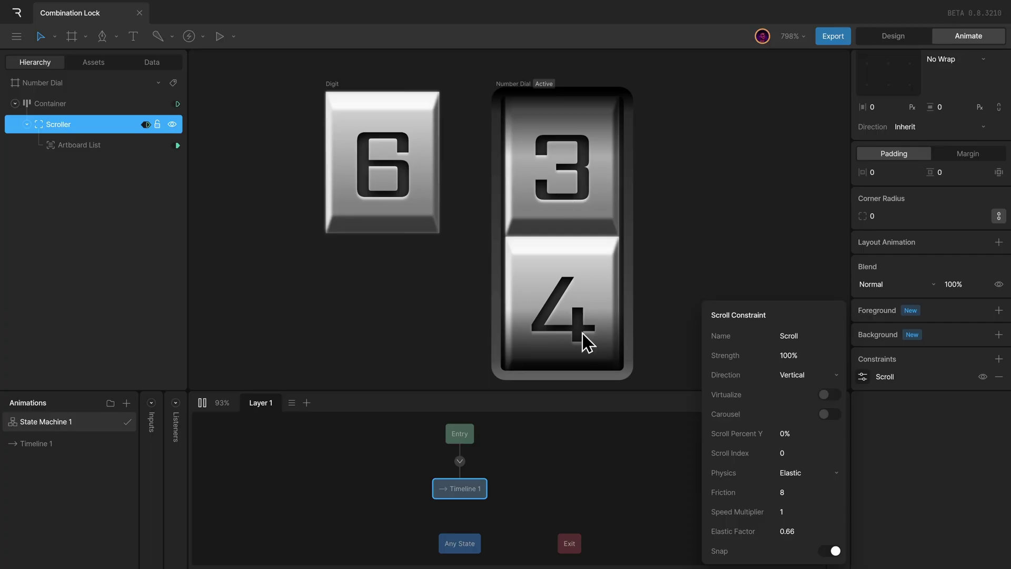
left_click_drag(581, 344, 602, 270)
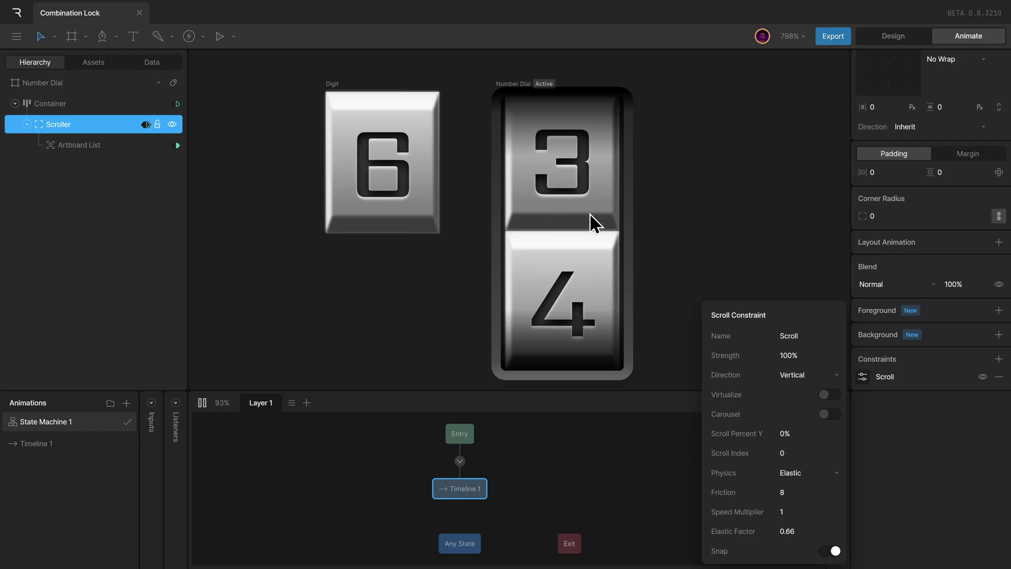
left_click(202, 403)
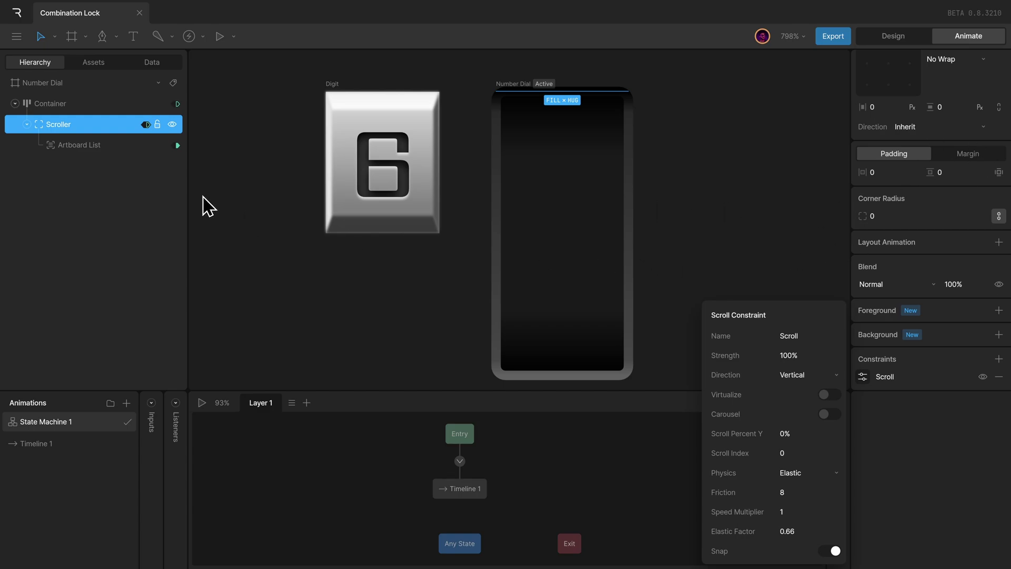
- Switch the Container to per-side padding and reset its top padding to 0
left_click(65, 104)
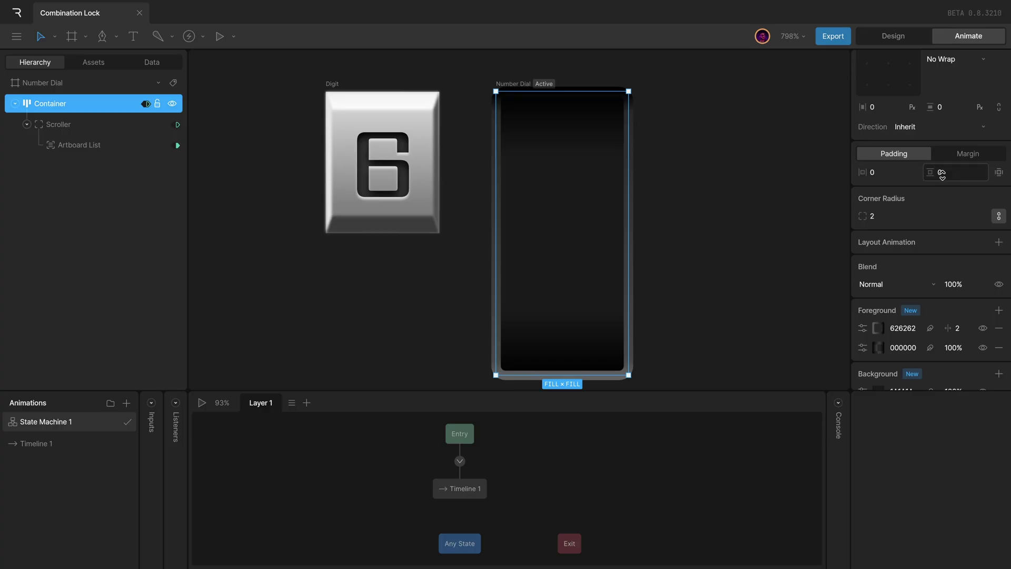
left_click(202, 404)
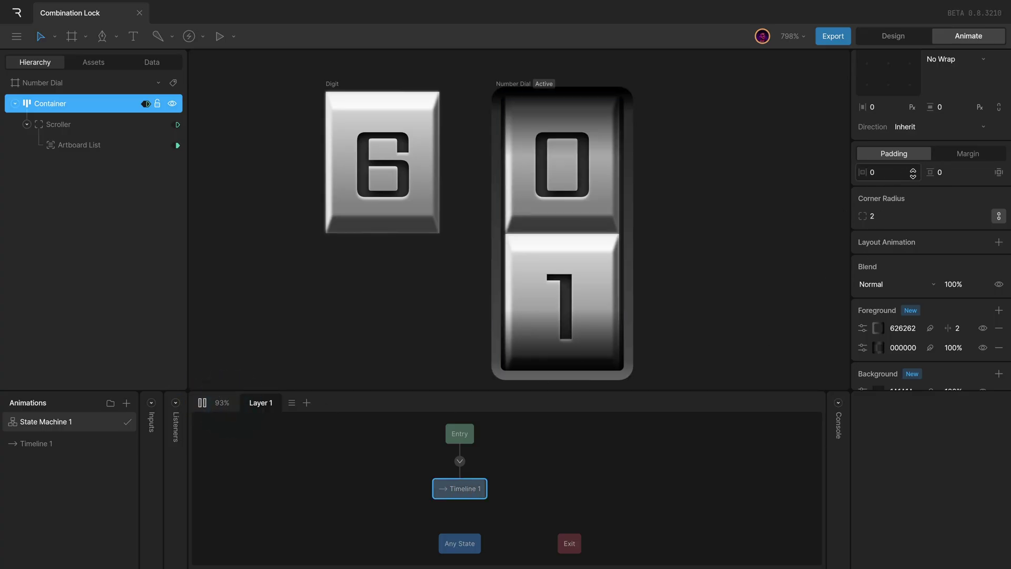
left_click(998, 173)
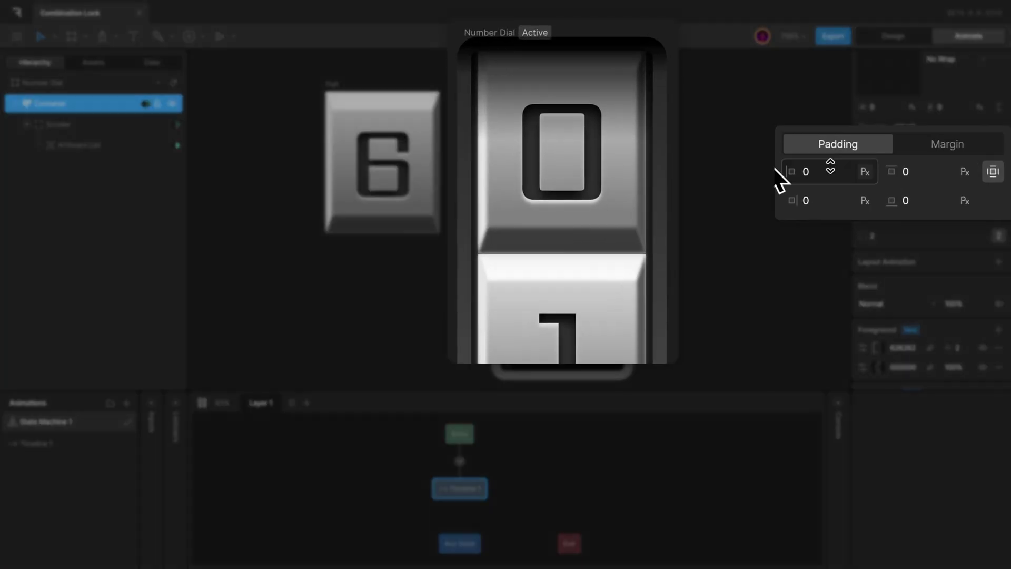
left_click_drag(925, 176, 953, 131)
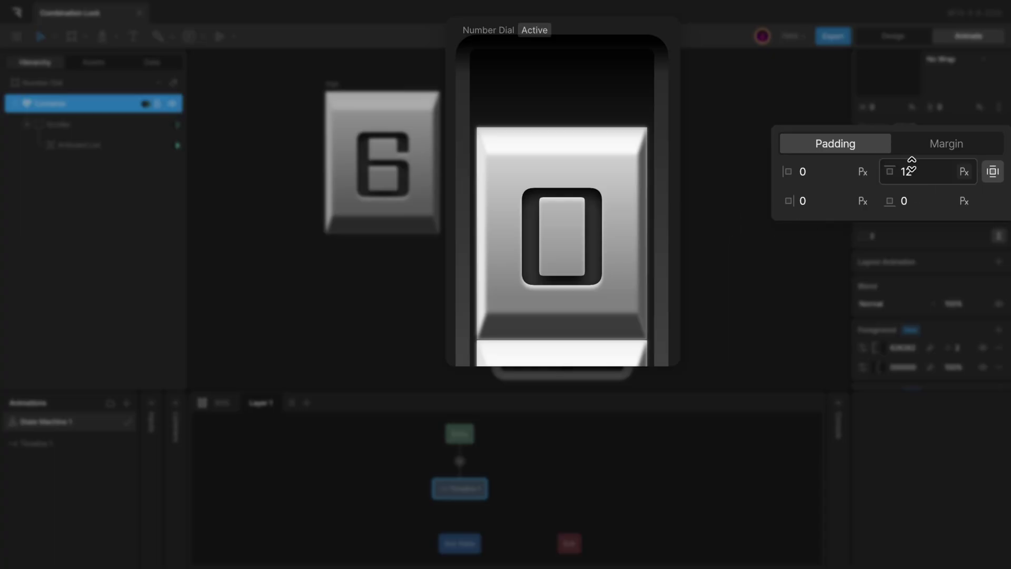
left_click(934, 149)
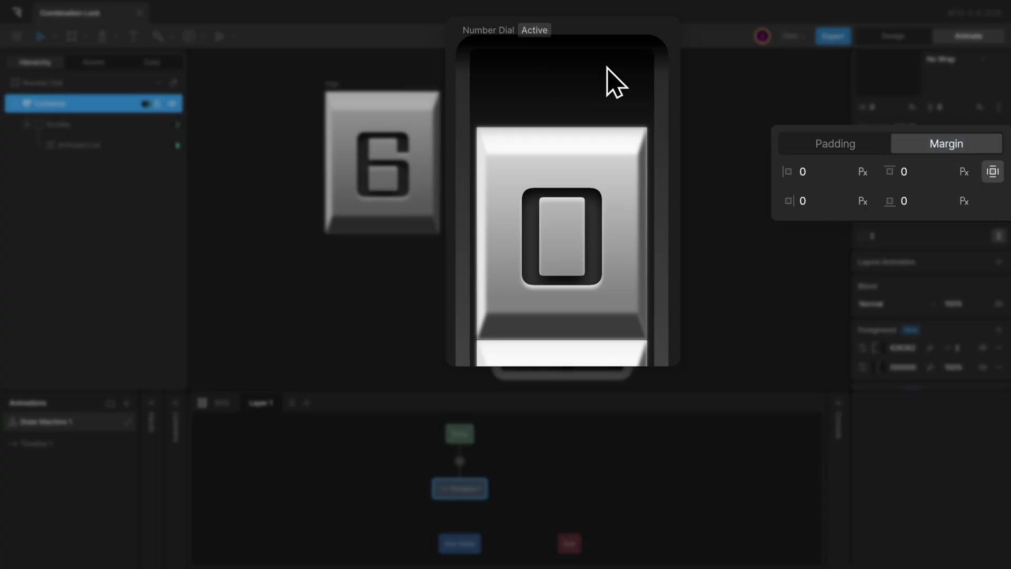
mouse_move(920, 172)
left_mouse_down()
mouse_move(938, 167)
mouse_move(932, 140)
mouse_move(909, 149)
mouse_move(914, 169)
left_mouse_up()
left_click(920, 173)
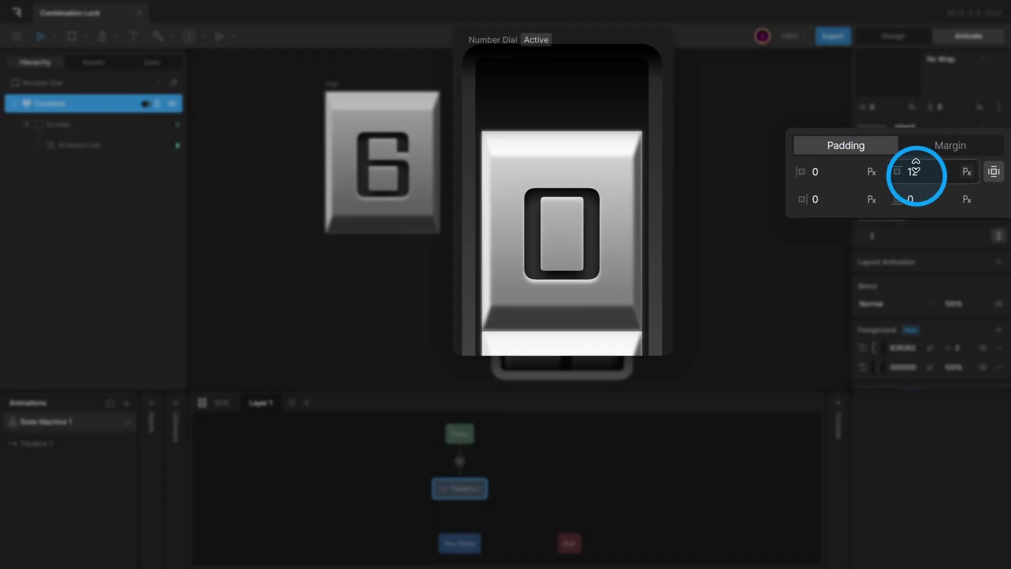
type("0")
key("Return")
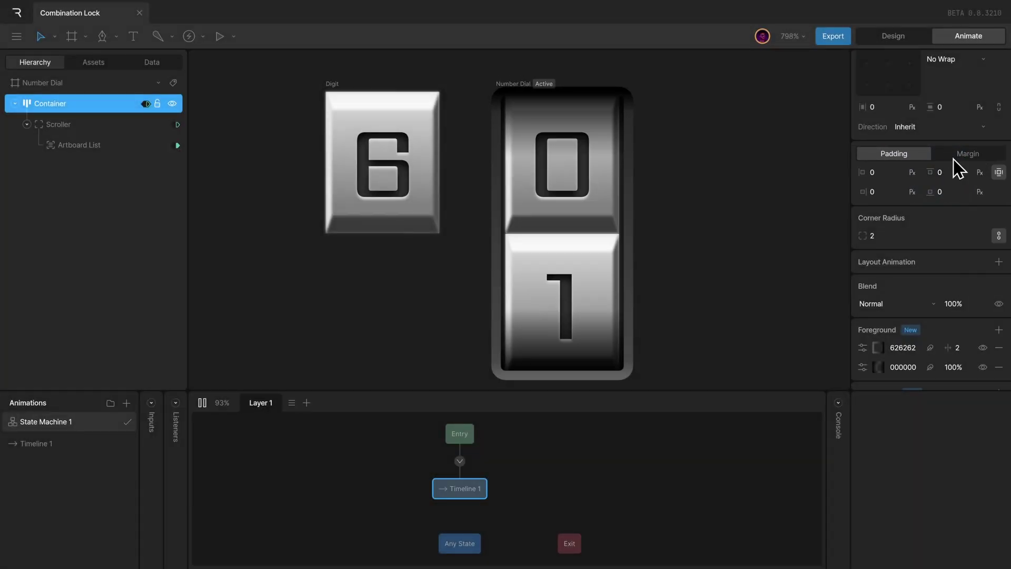
left_click(957, 156)
- Set the Scroller's top margin to 30, then change it to 30/2 for 15 px
left_click(45, 126)
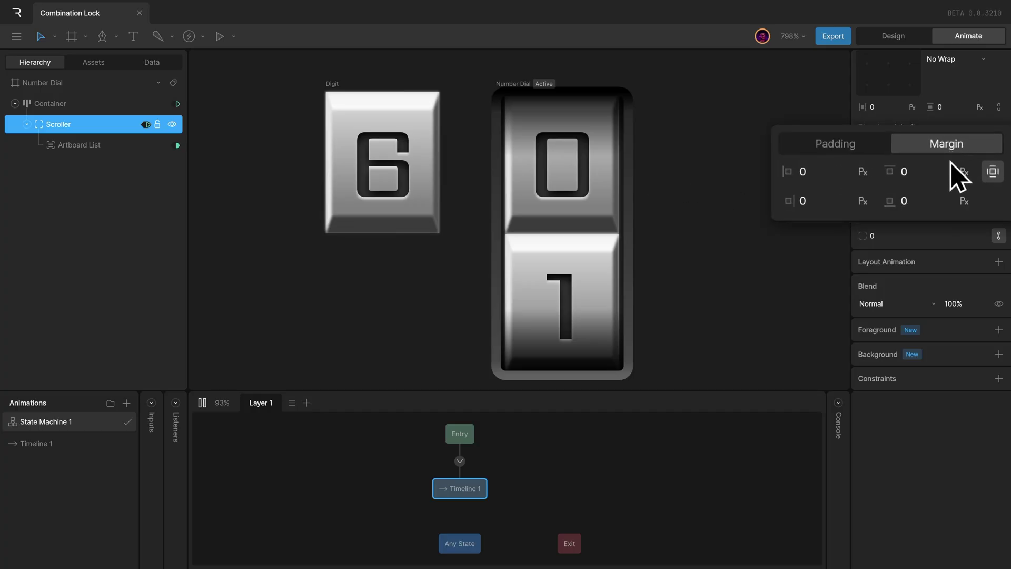
left_click(925, 173)
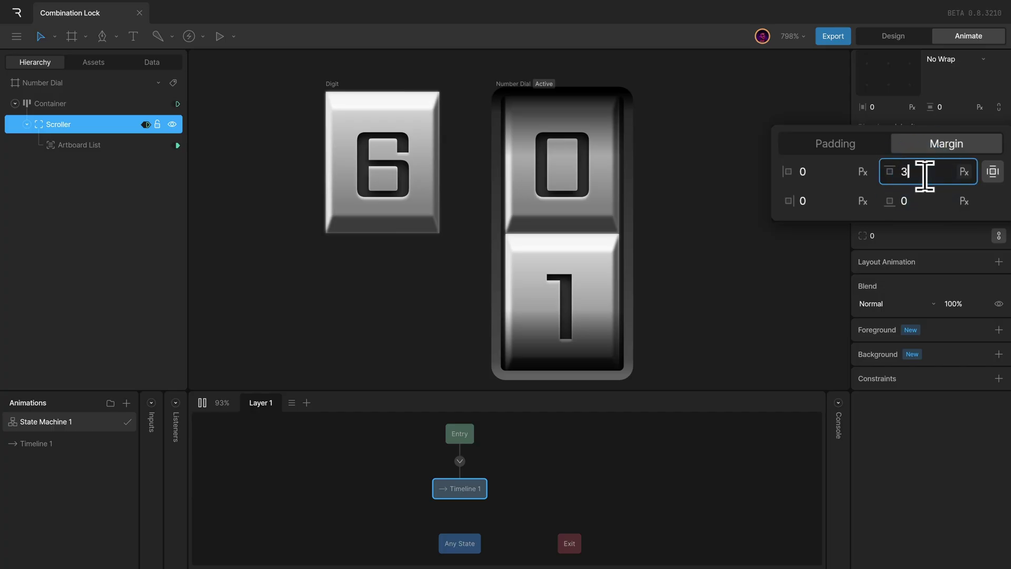
key("Return")
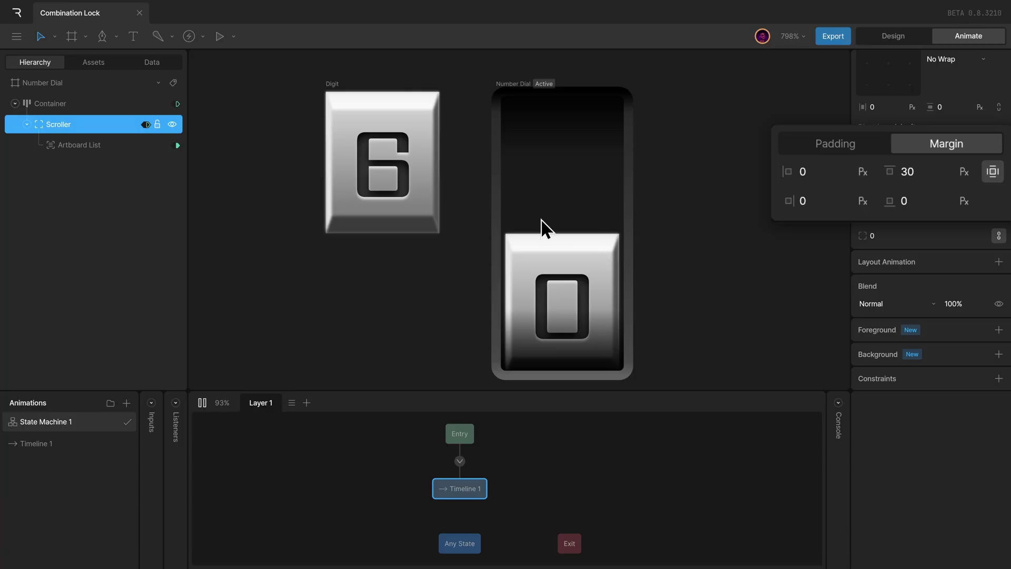
left_click(940, 172)
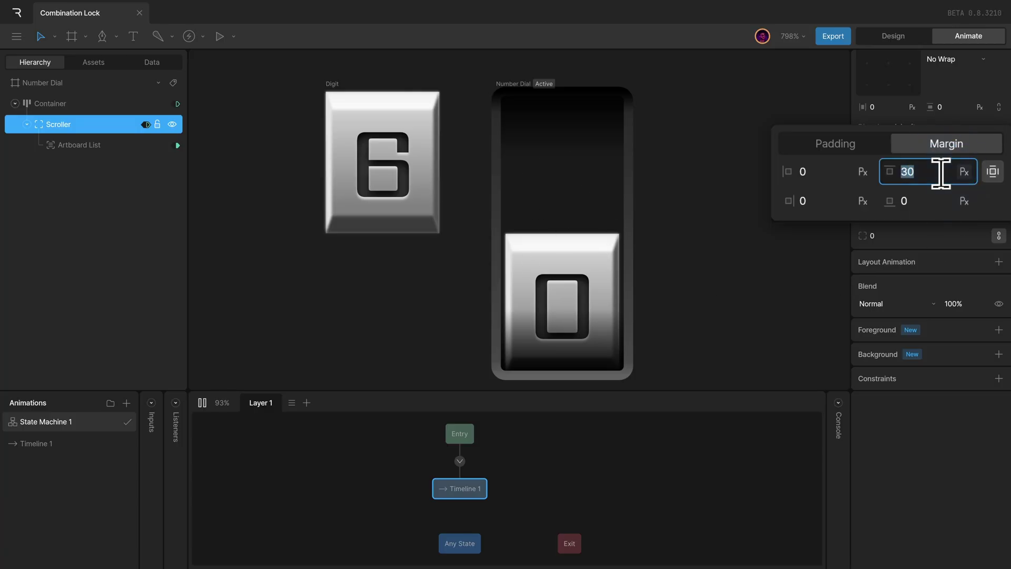
key("Return")
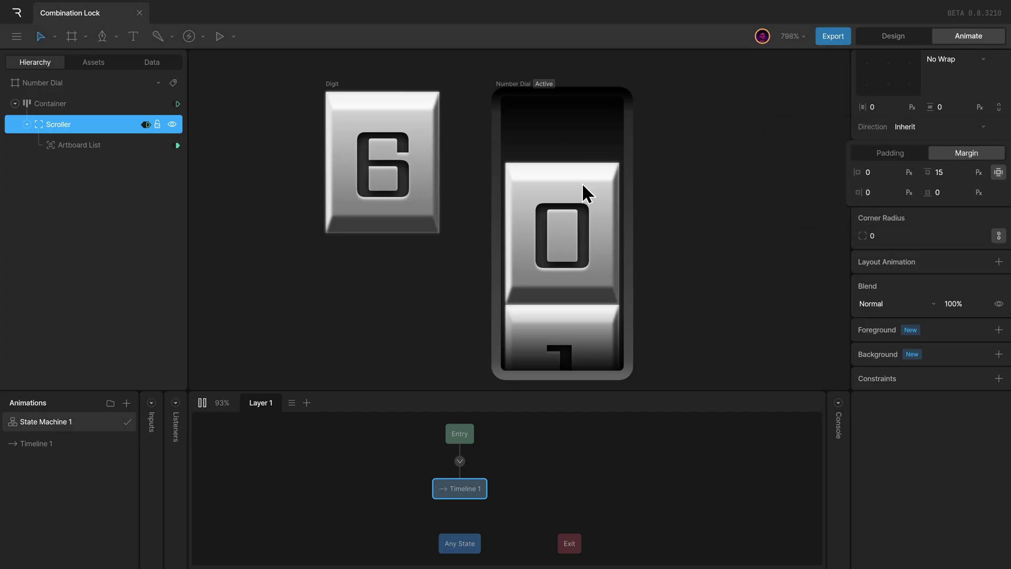
- Roll the dial upward digit by digit from 0 through 4, on to 8 and 9
left_click_drag(577, 306, 593, 197)
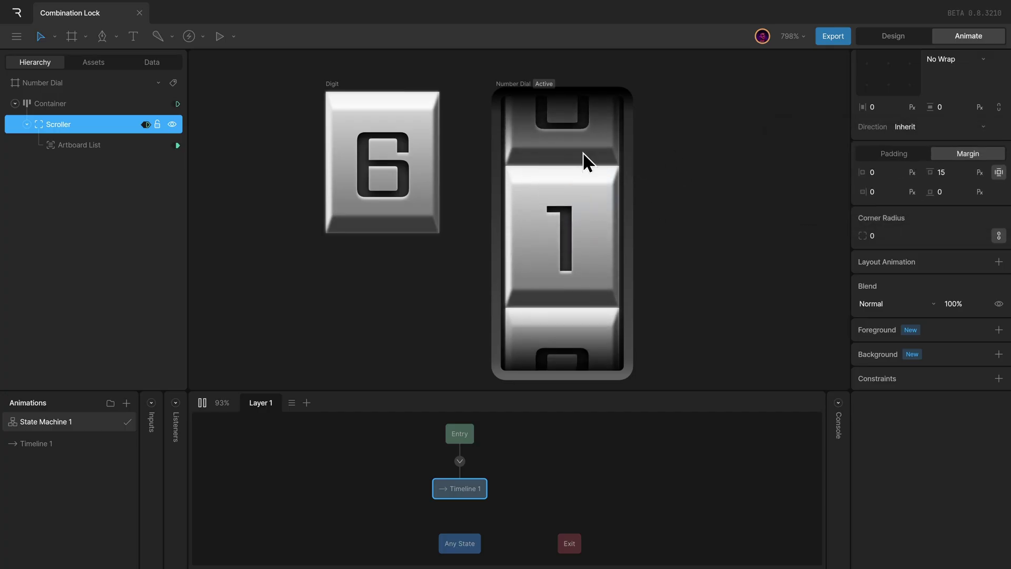
left_click_drag(573, 322, 632, 203)
left_click_drag(579, 327, 605, 211)
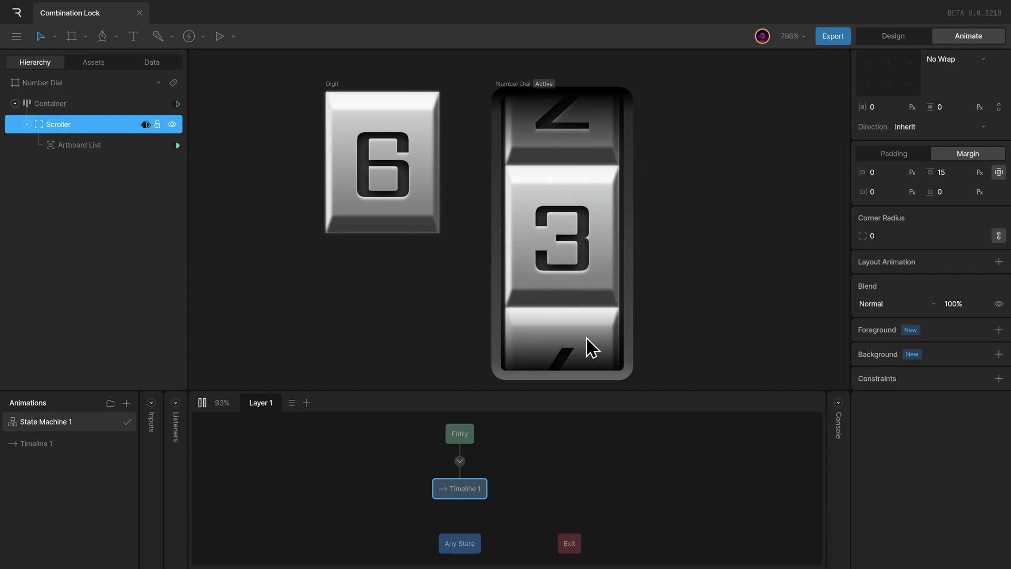
left_click_drag(586, 345, 639, 173)
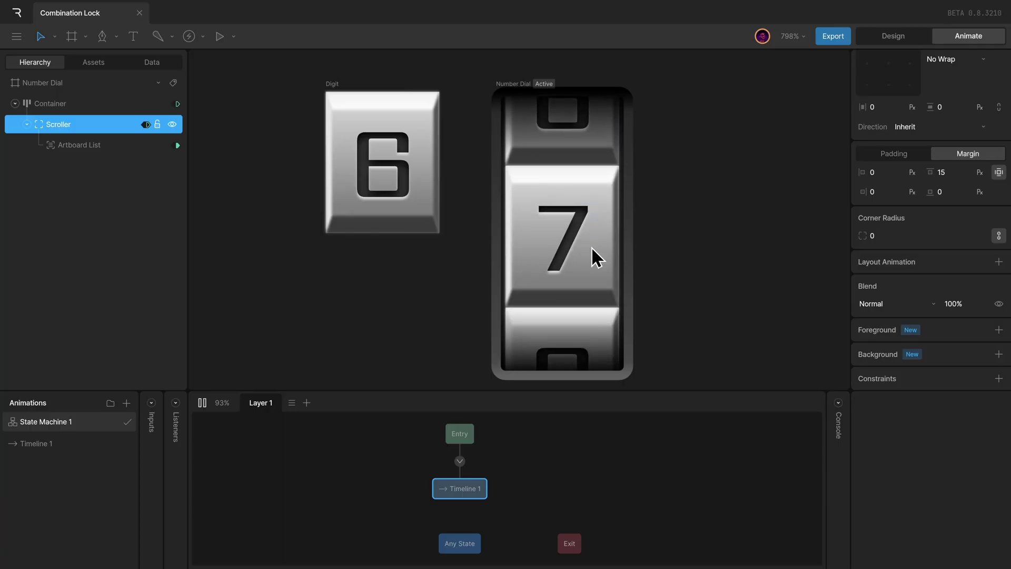
left_click_drag(592, 247, 652, 162)
left_click_drag(591, 243, 608, 137)
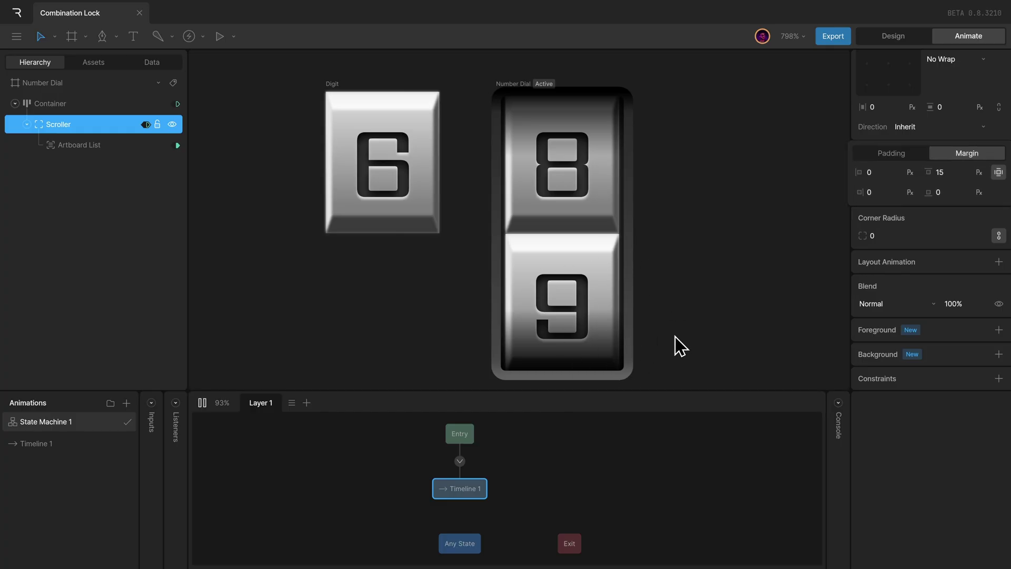
- Try a 15 px bottom margin on the Scroller and roll the dial to its end
left_click(948, 192)
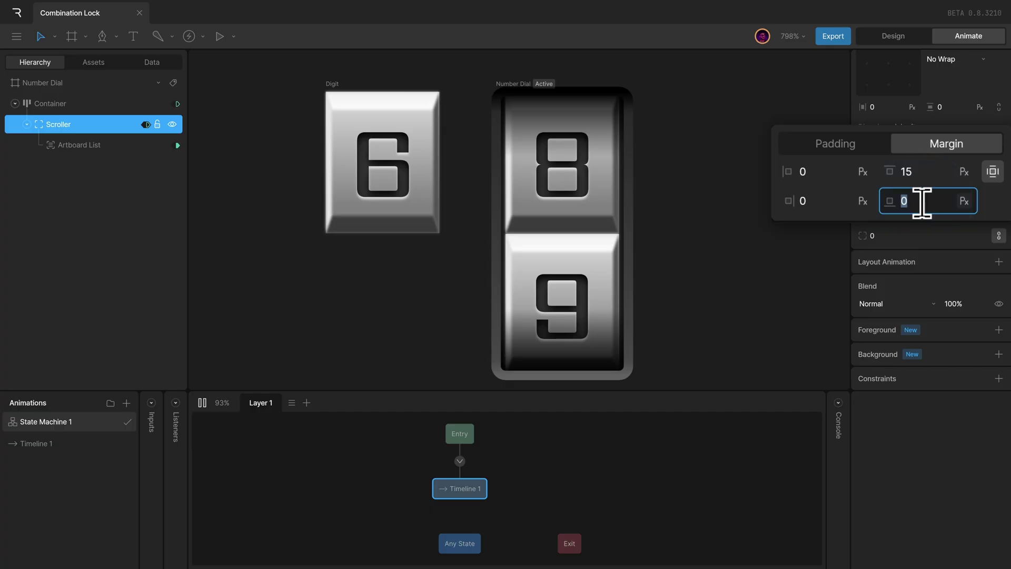
type("15")
key("Return")
left_click_drag(633, 212, 670, 226)
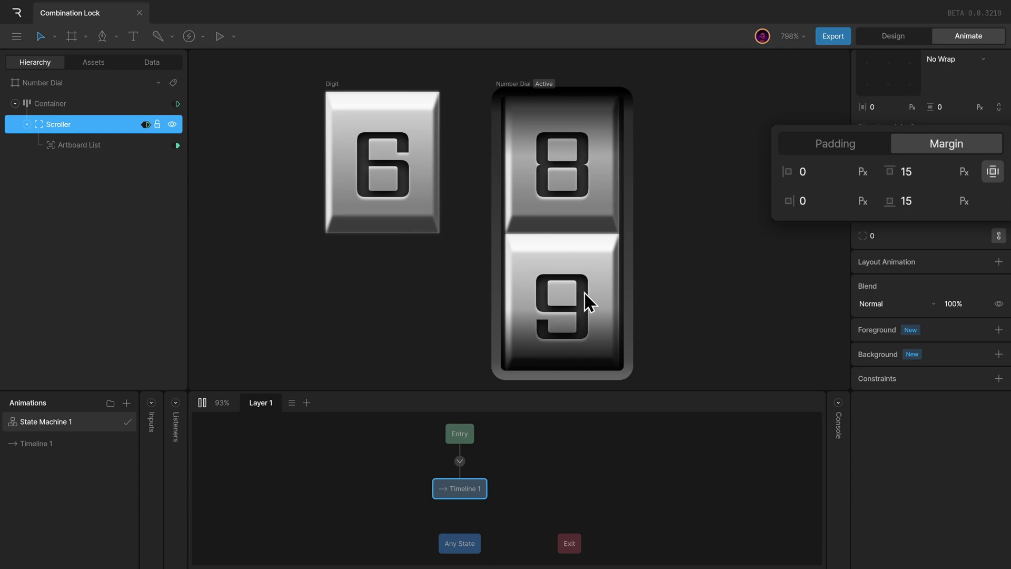
- Reset the bottom margin to 0, set bottom padding to 15, and check 9 centres
left_click(927, 199)
type("0")
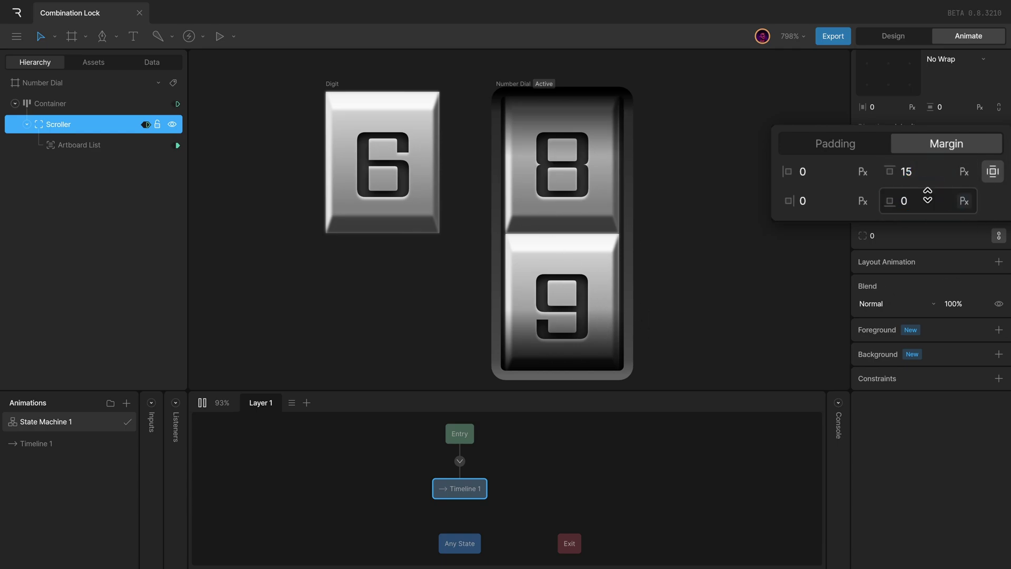
left_click(854, 142)
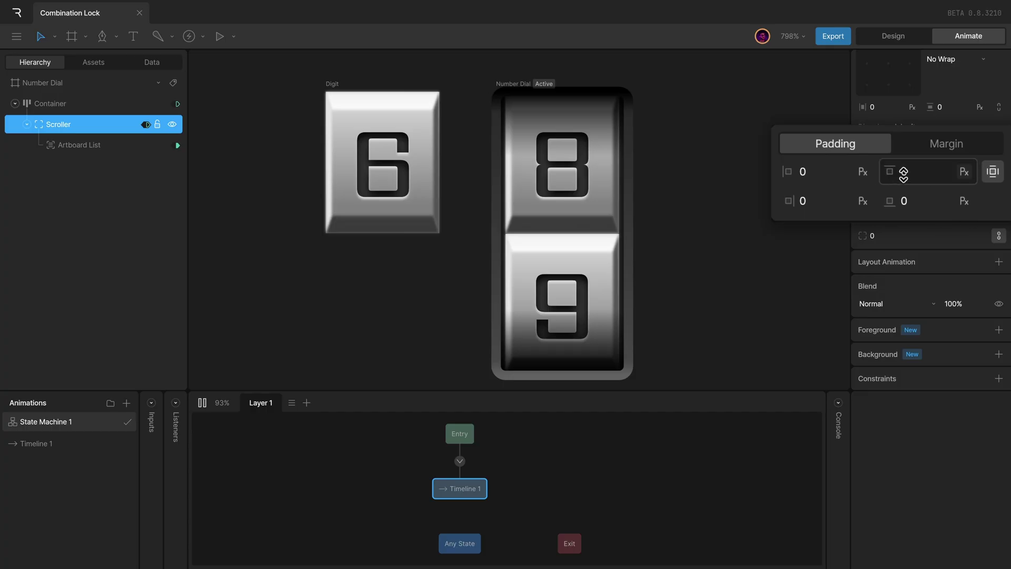
left_click(902, 199)
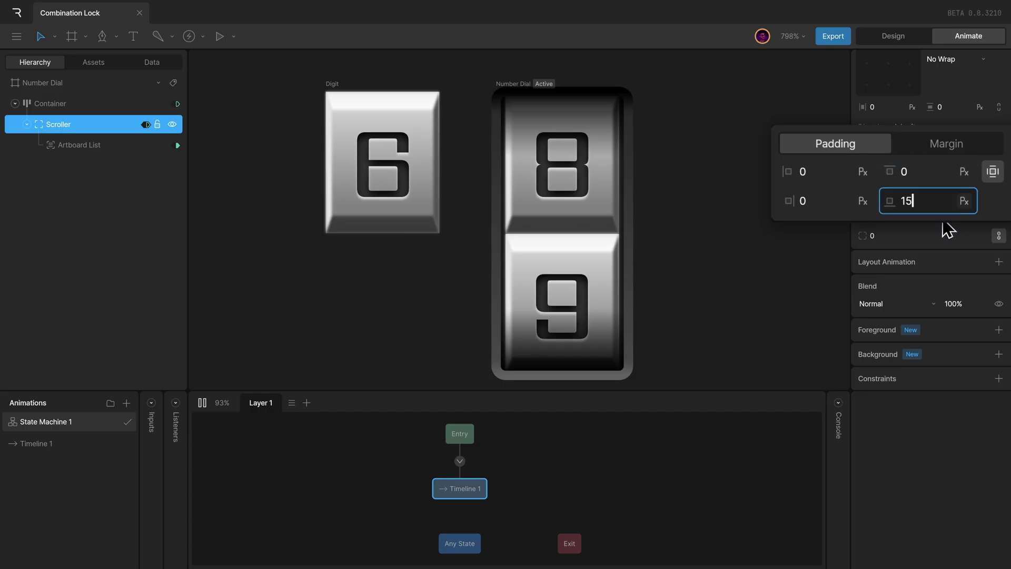
key("Return")
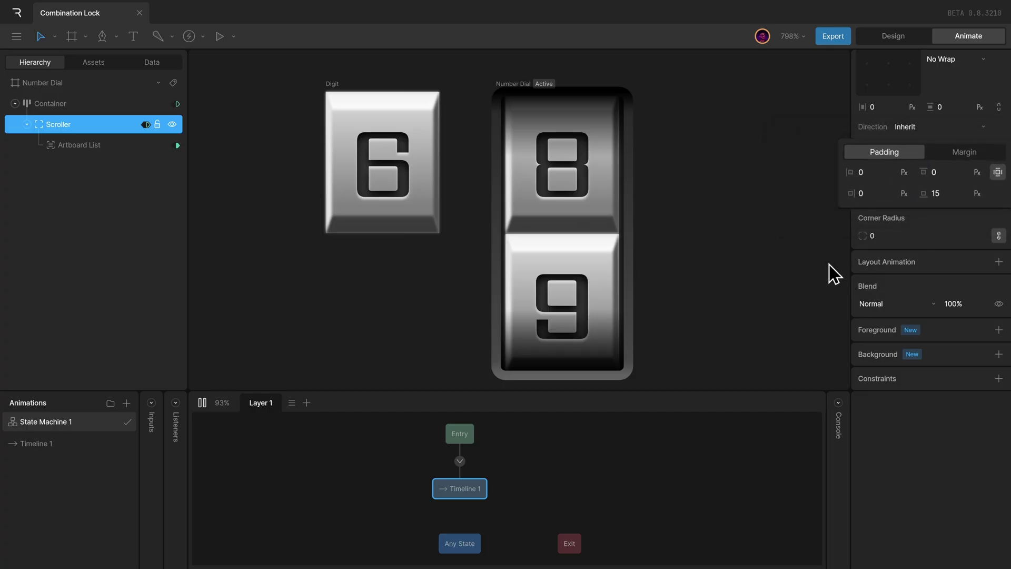
left_click_drag(578, 305, 595, 140)
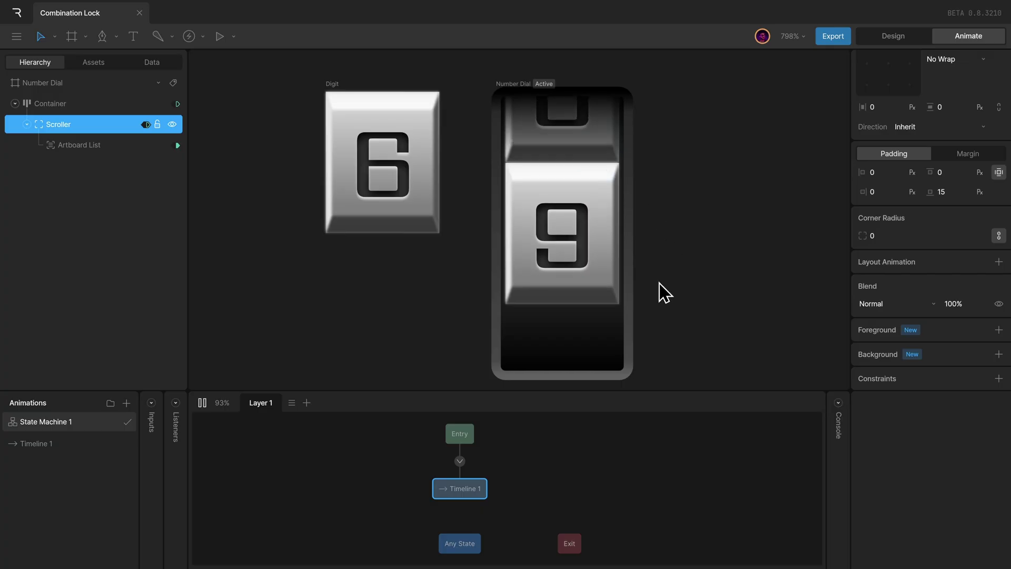
- Roll the Number Dial down from 7 to 0, then back up to 2
left_click_drag(584, 221, 614, 327)
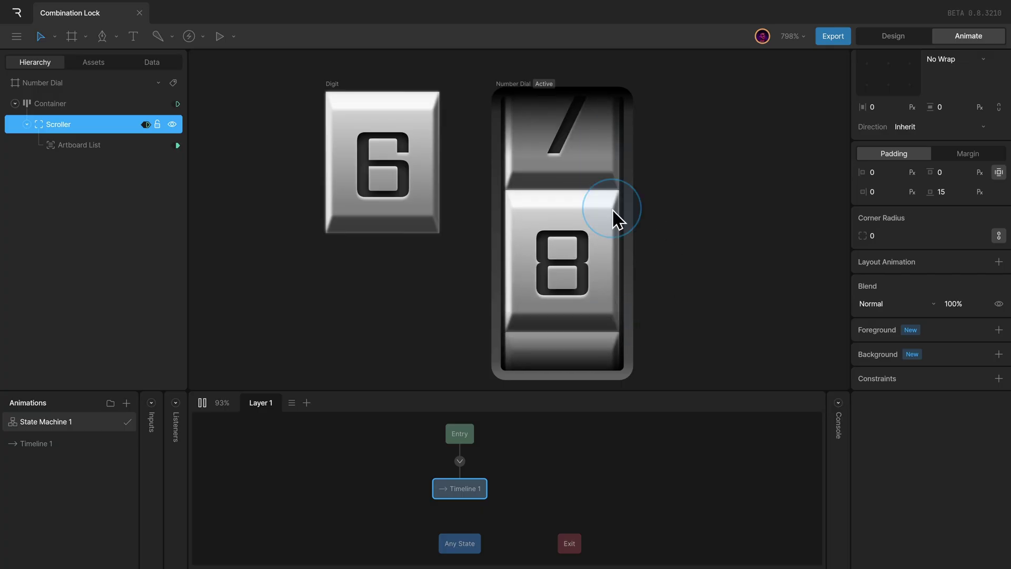
left_click_drag(604, 177, 637, 271)
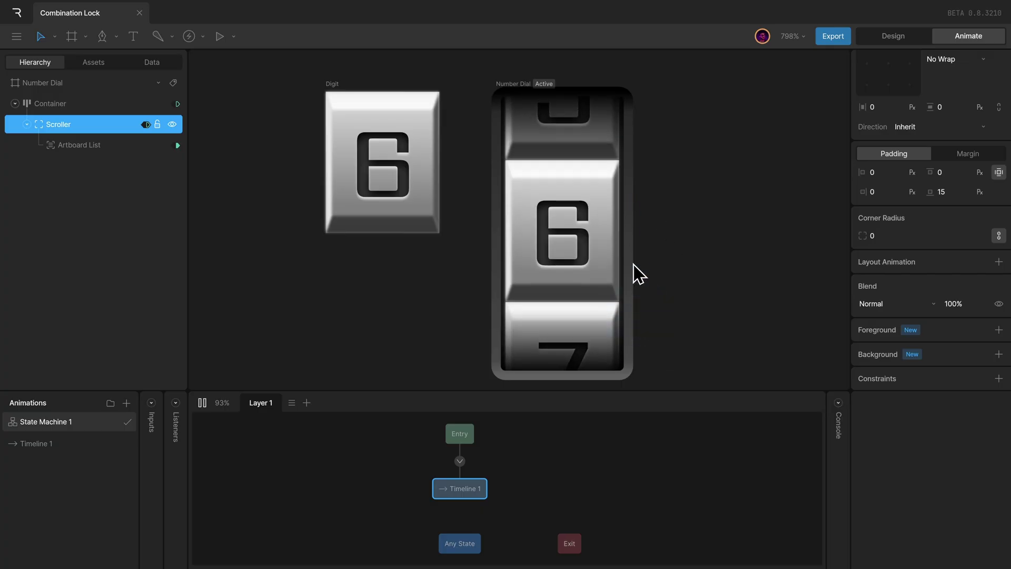
left_click_drag(560, 203, 604, 327)
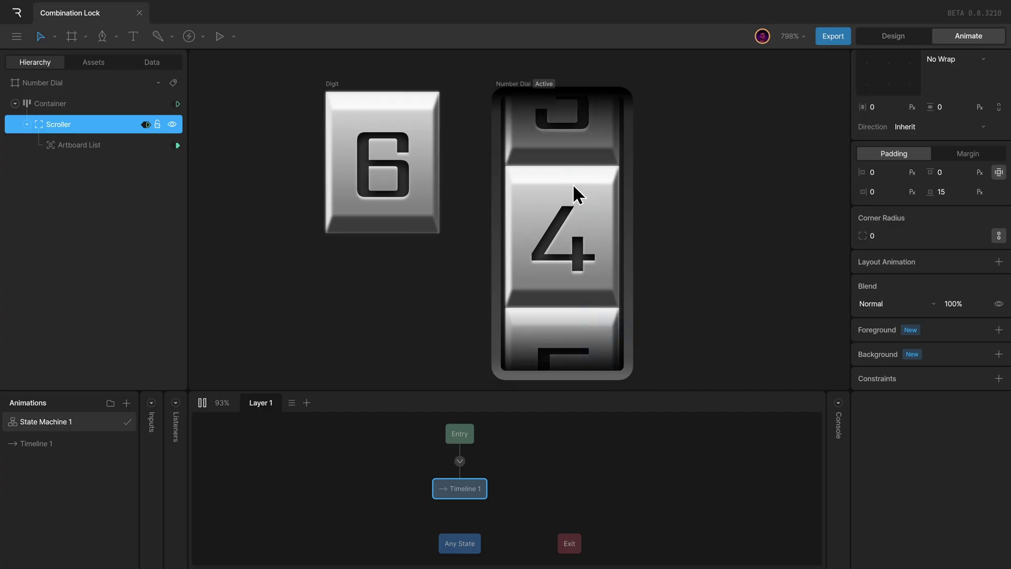
left_click_drag(576, 199, 590, 323)
left_click_drag(592, 231, 606, 336)
left_click_drag(579, 287, 603, 243)
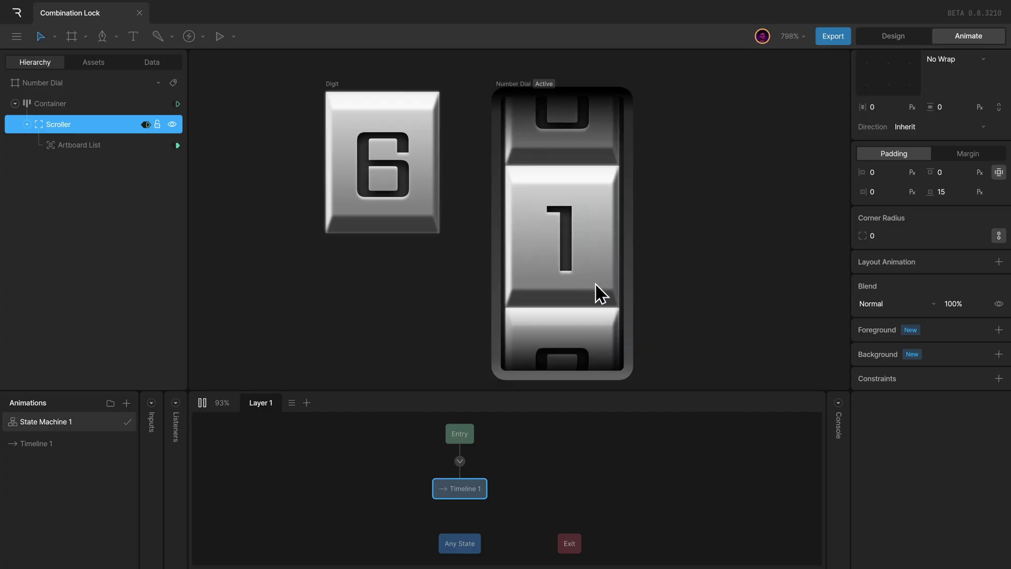
left_click_drag(598, 289, 627, 242)
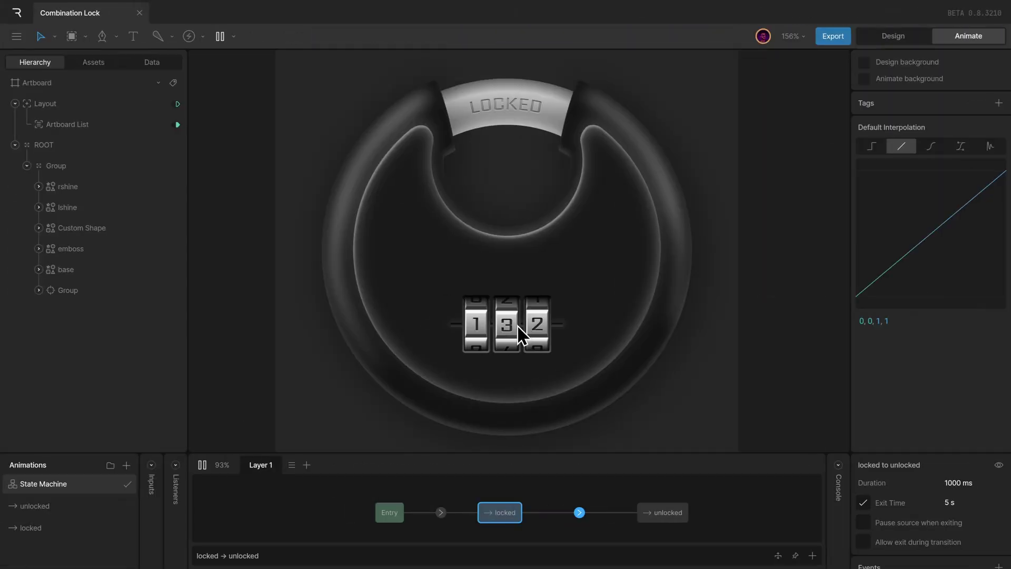
- Dial the padlock's reels to 3-5-2 to spring it open, then inspect its dials data list
left_click_drag(476, 337, 487, 315)
left_click(519, 350)
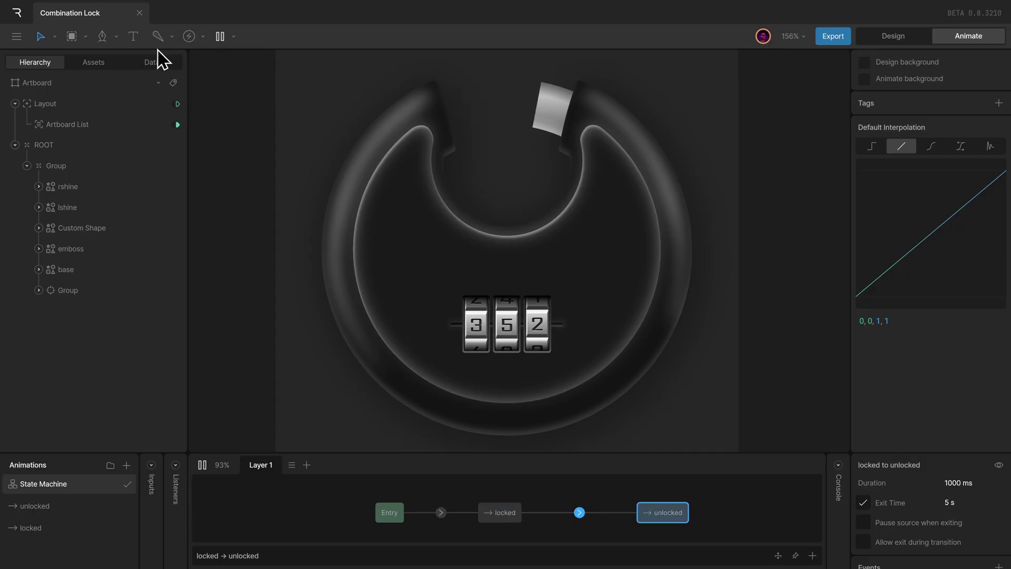
left_click(148, 64)
left_click(126, 126)
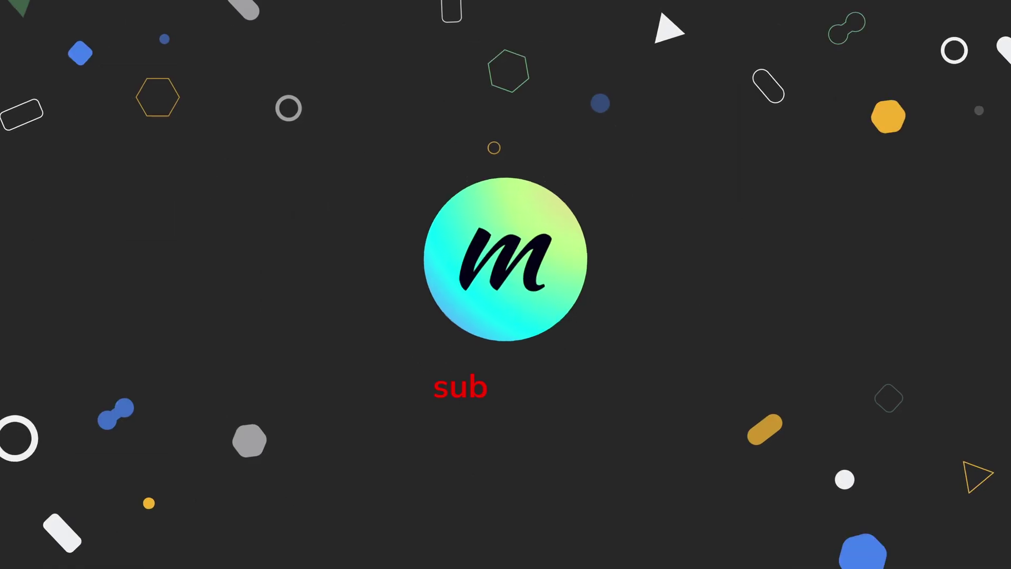